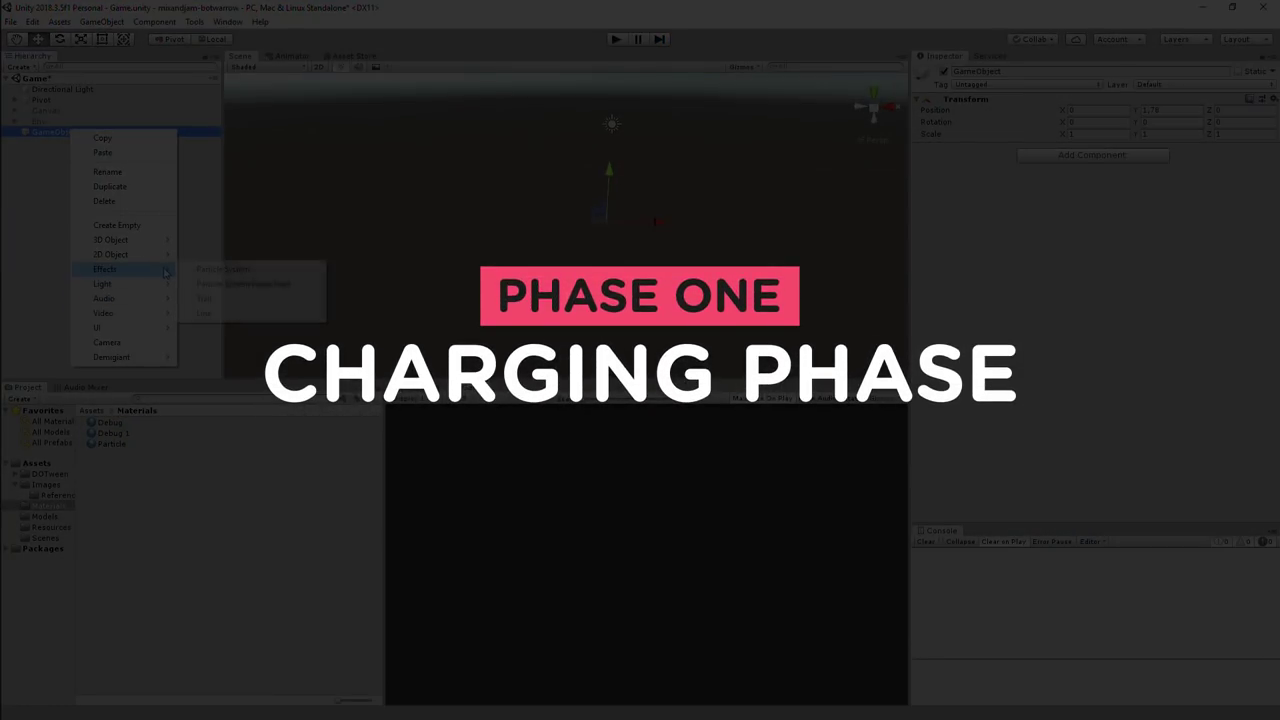
- Add a particle system under the GameObject that plays once for 1.3 seconds without looping
{"action": "left_click", "coordinate": [205, 272]}
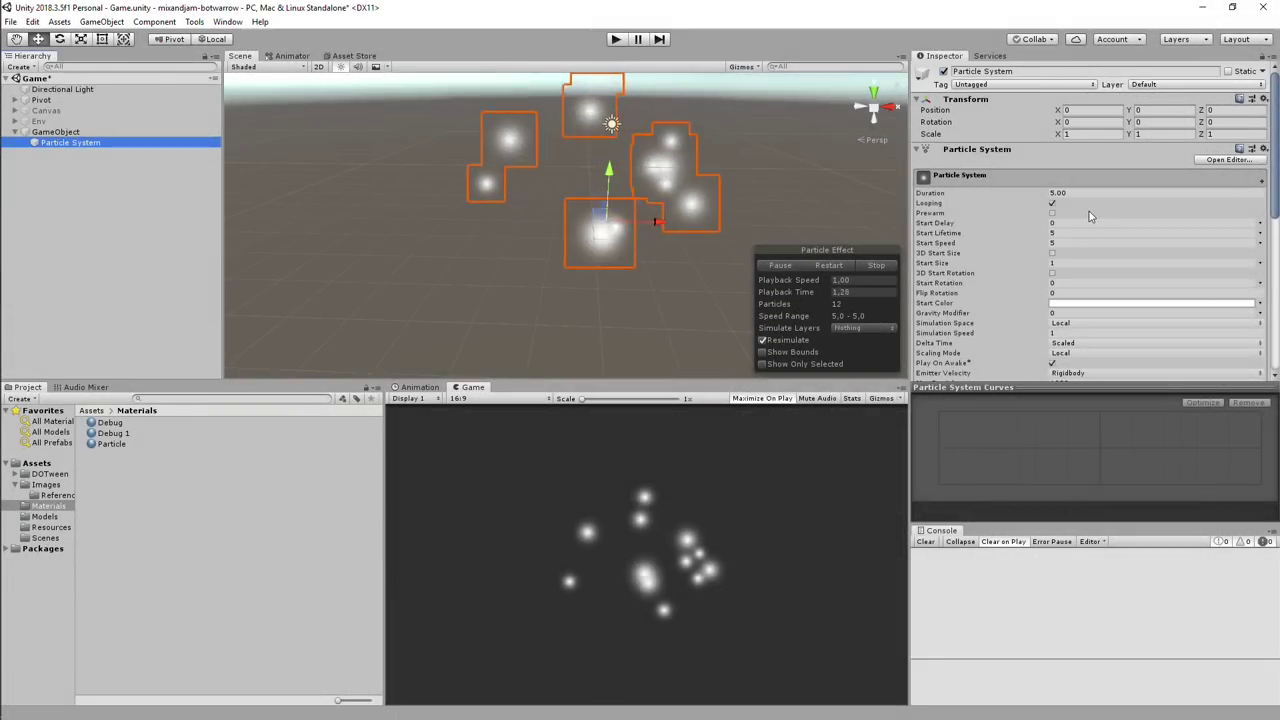
{"action": "left_click", "coordinate": [1080, 193]}
{"action": "type", "text": "1,3"}
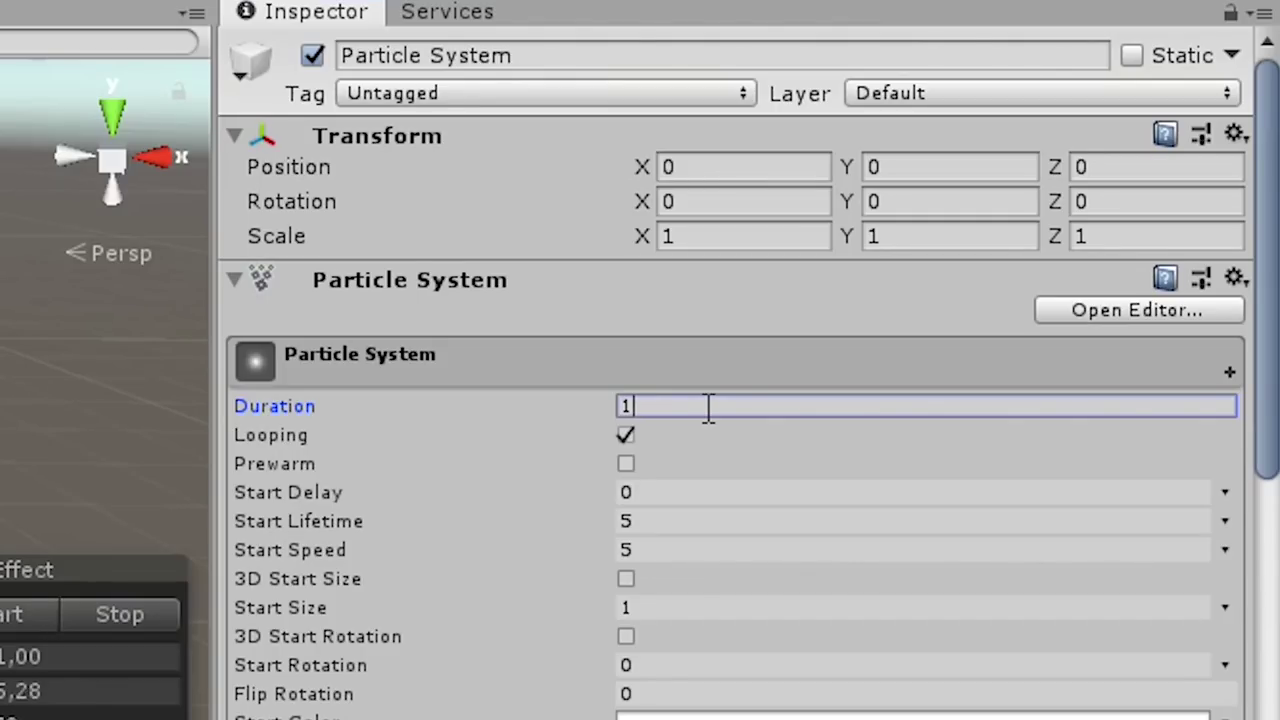
{"action": "left_click", "coordinate": [624, 436]}
{"action": "left_click", "coordinate": [13, 619]}
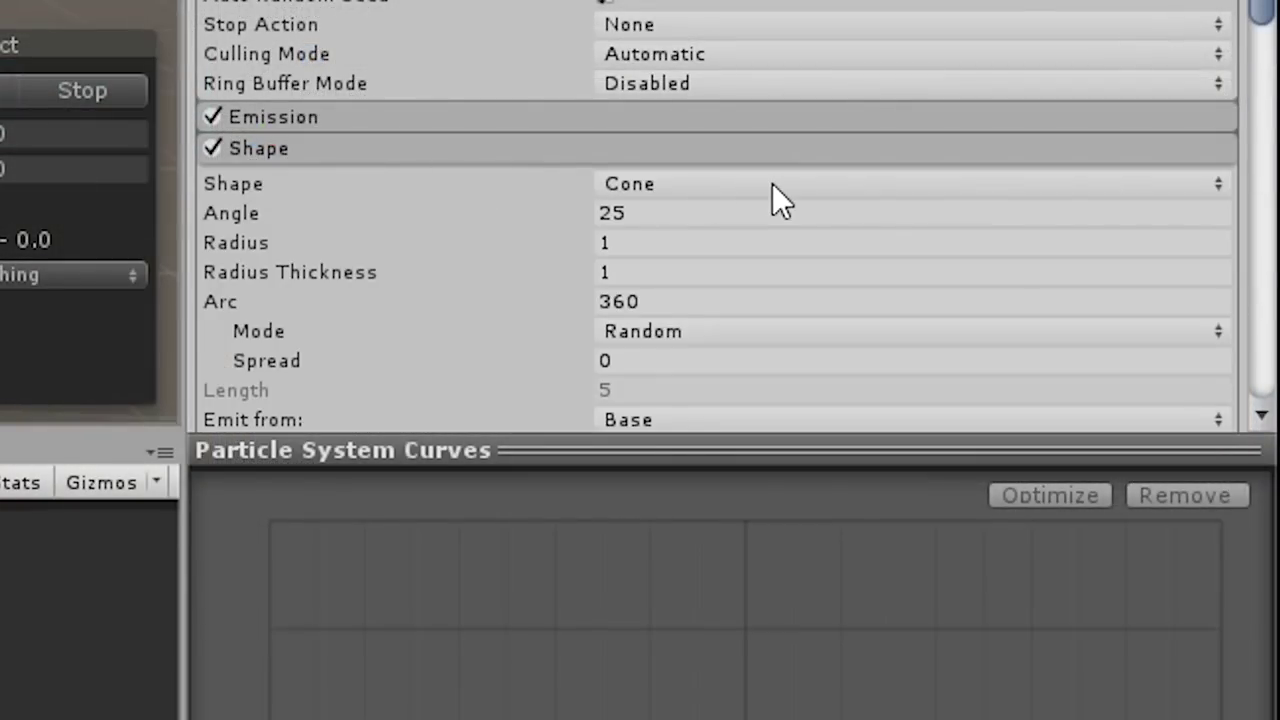
- Make the particles emit from a Circle shape and replay the preview
{"action": "left_click", "coordinate": [772, 184]}
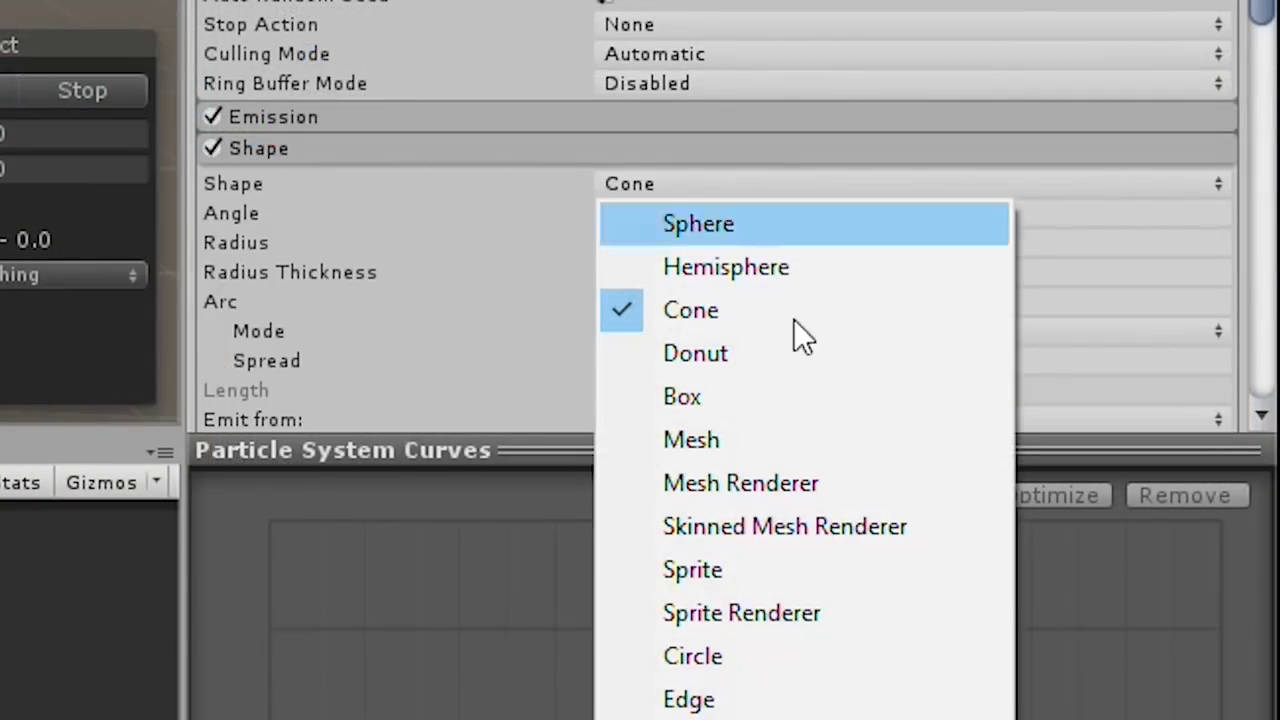
{"action": "left_click", "coordinate": [744, 668]}
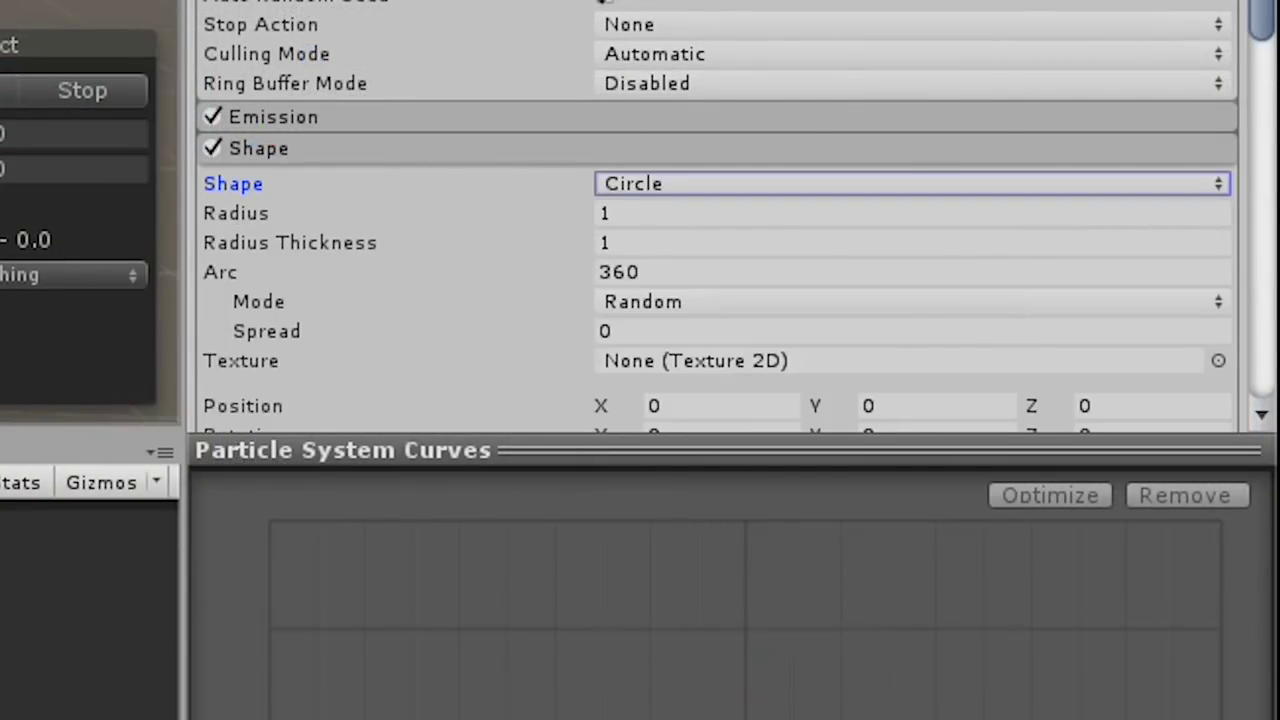
{"action": "left_click", "coordinate": [700, 240]}
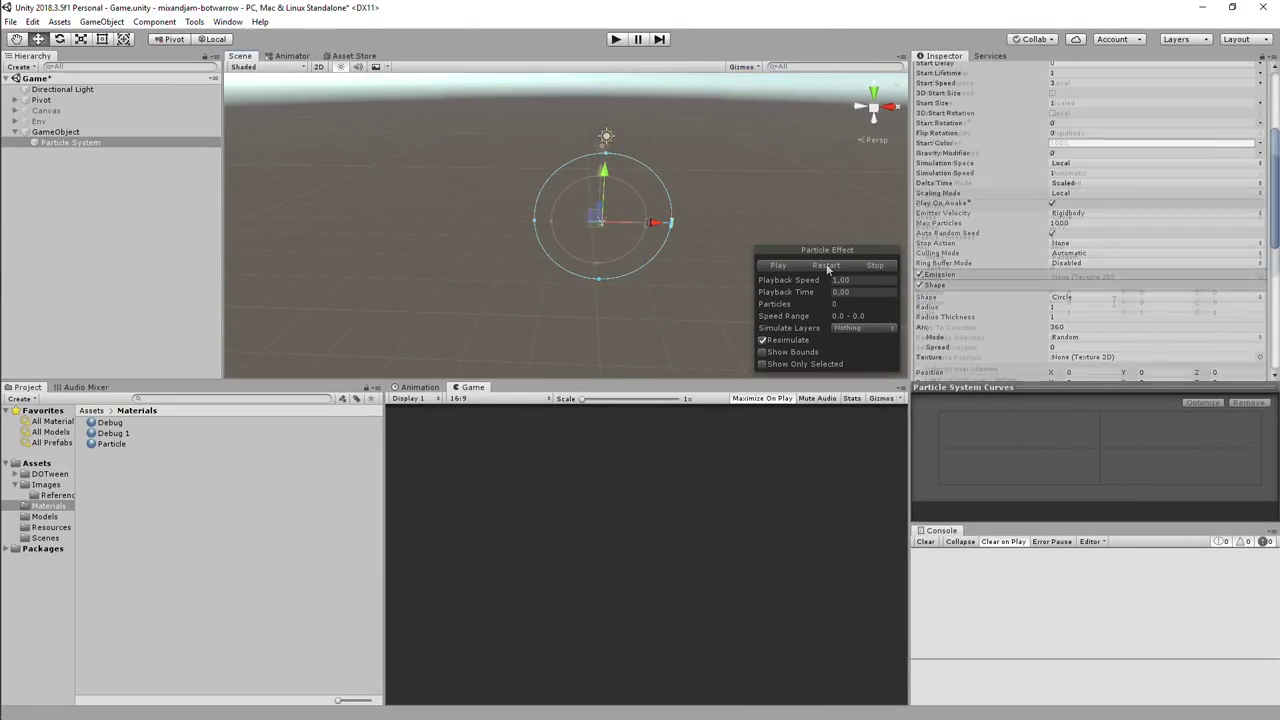
- Switch the Renderer's Render Mode to Stretched Billboard
{"action": "scroll", "coordinate": [1010, 297], "scroll_direction": "down", "scroll_amount": 5}
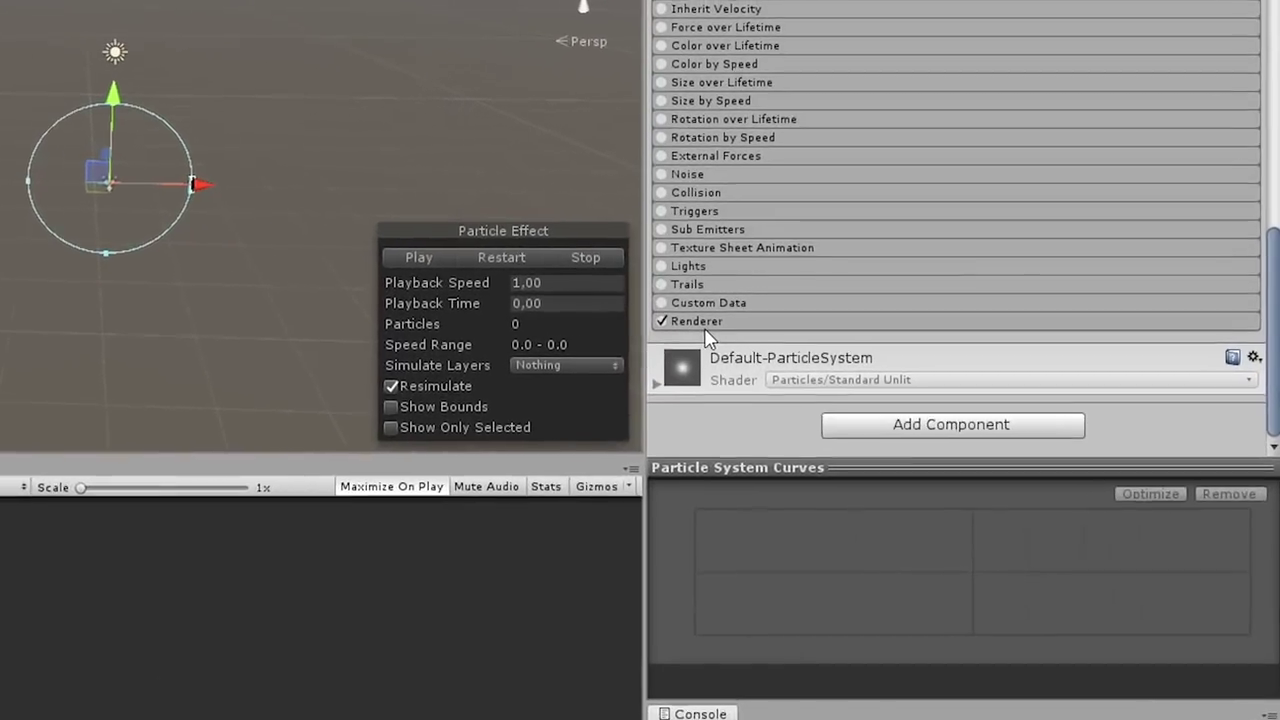
{"action": "left_click", "coordinate": [990, 303]}
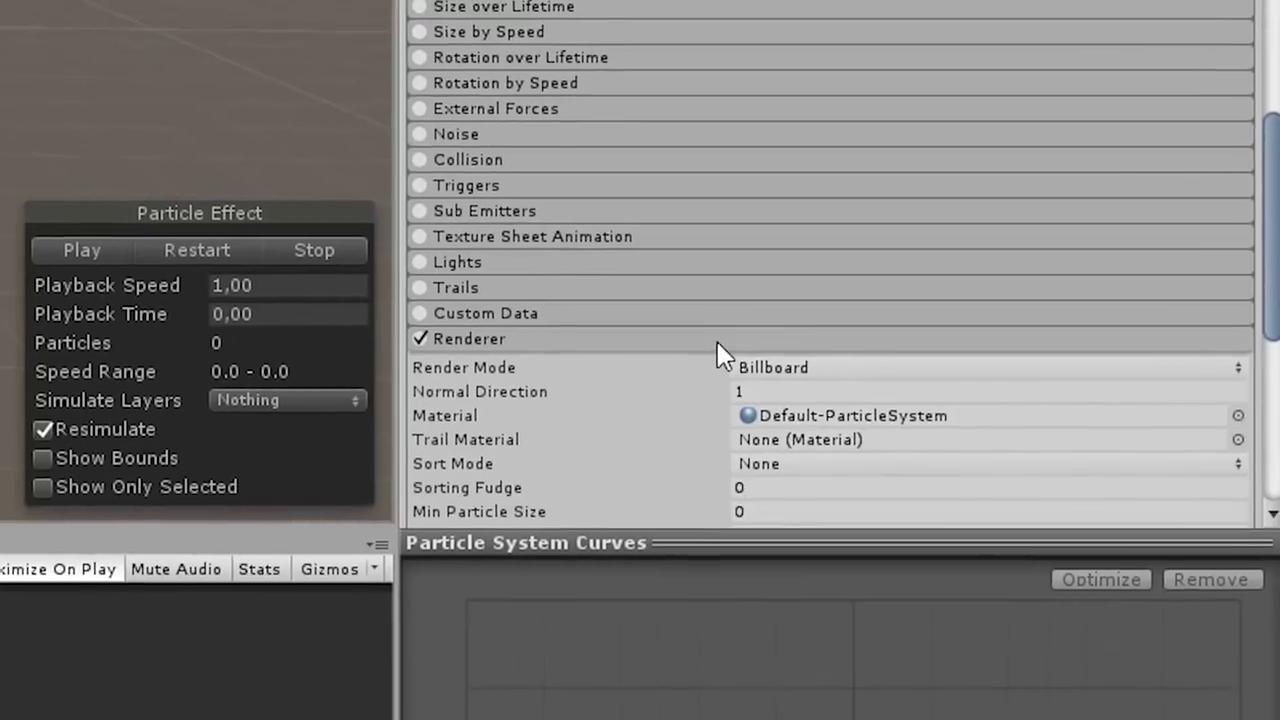
{"action": "left_click", "coordinate": [795, 176]}
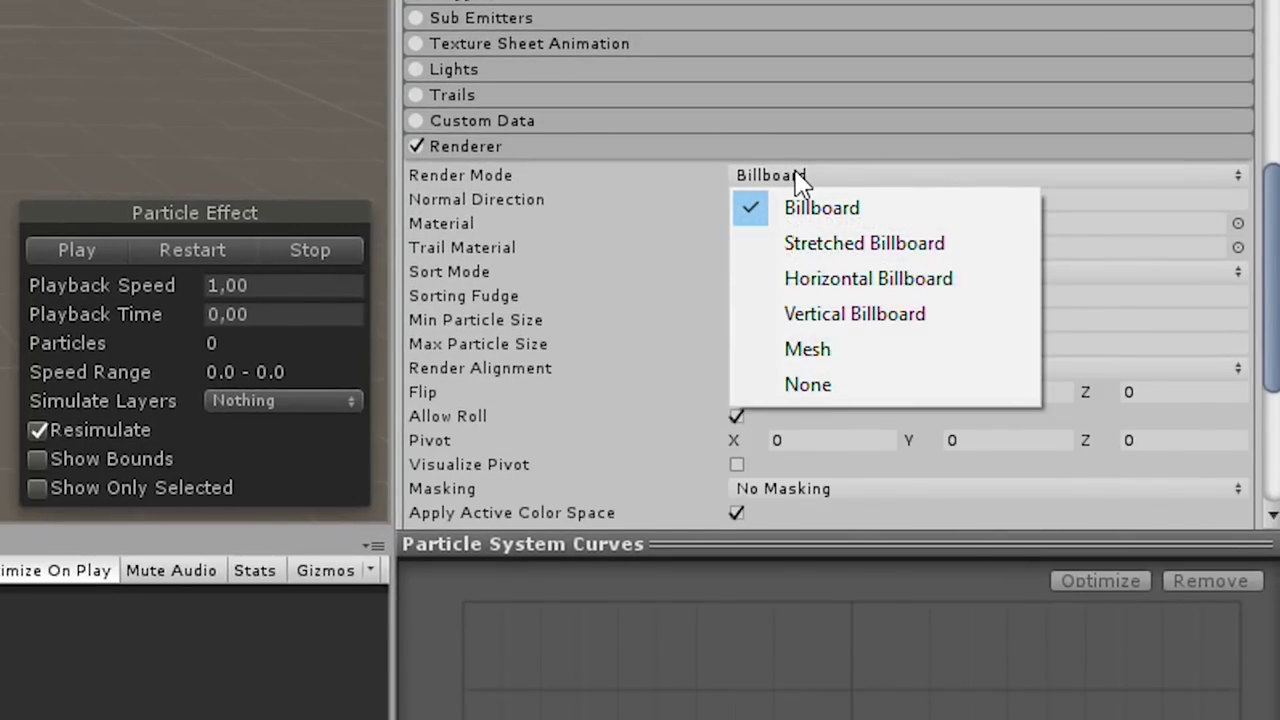
{"action": "left_click", "coordinate": [812, 246]}
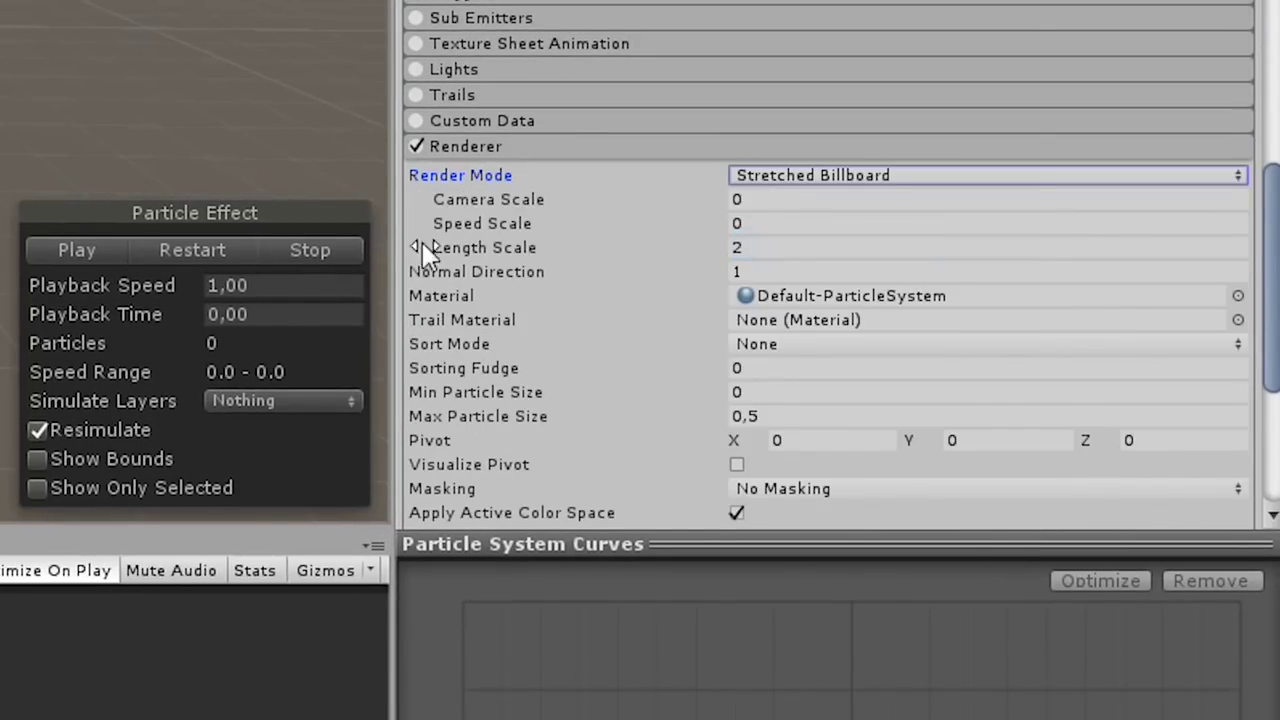
{"action": "left_click", "coordinate": [168, 250]}
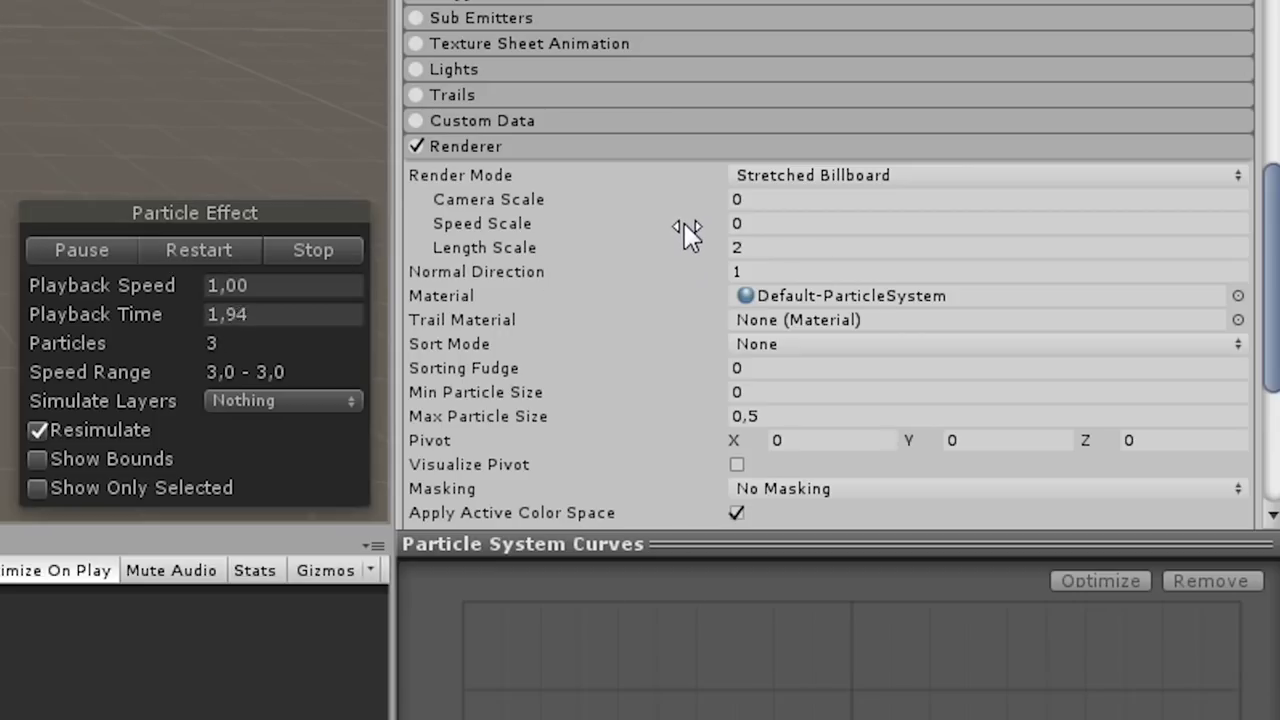
- Set Speed Scale 1.81 and Length Scale 1, and flatten the circle to radius 0.77, Y scale 0.35
{"action": "left_click", "coordinate": [750, 247]}
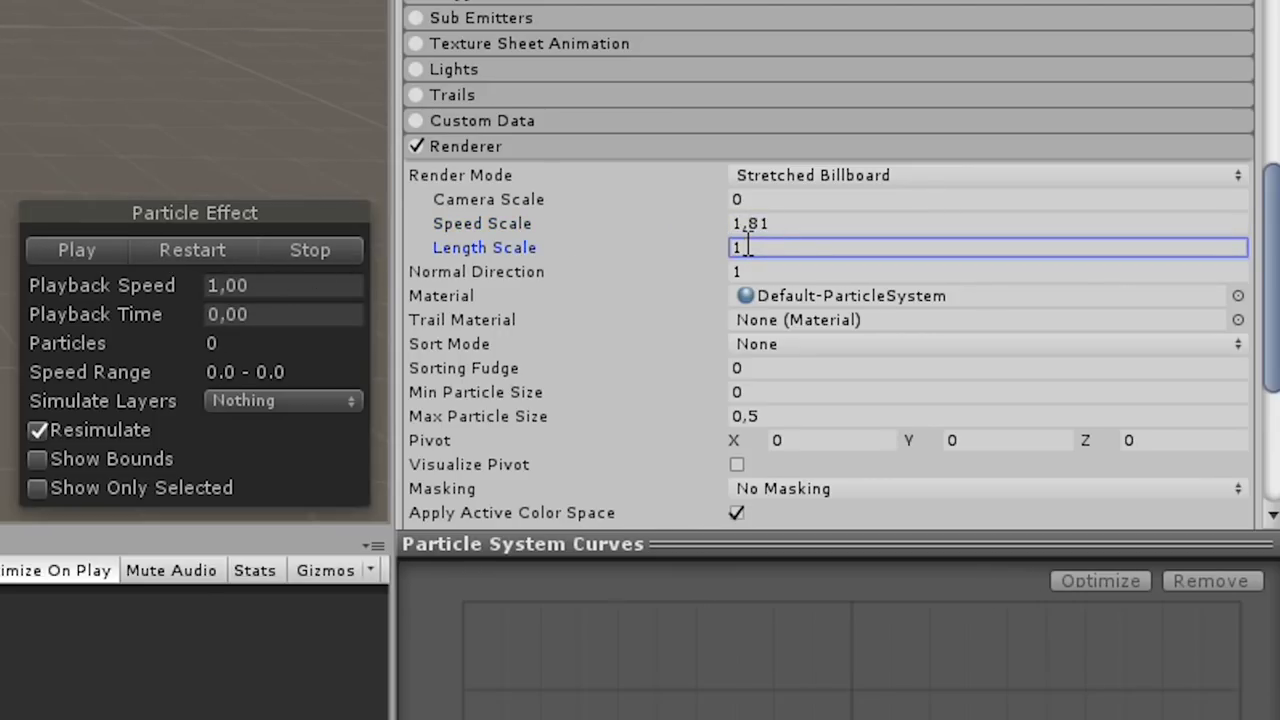
{"action": "type", "text": "1"}
{"action": "left_click", "coordinate": [172, 248]}
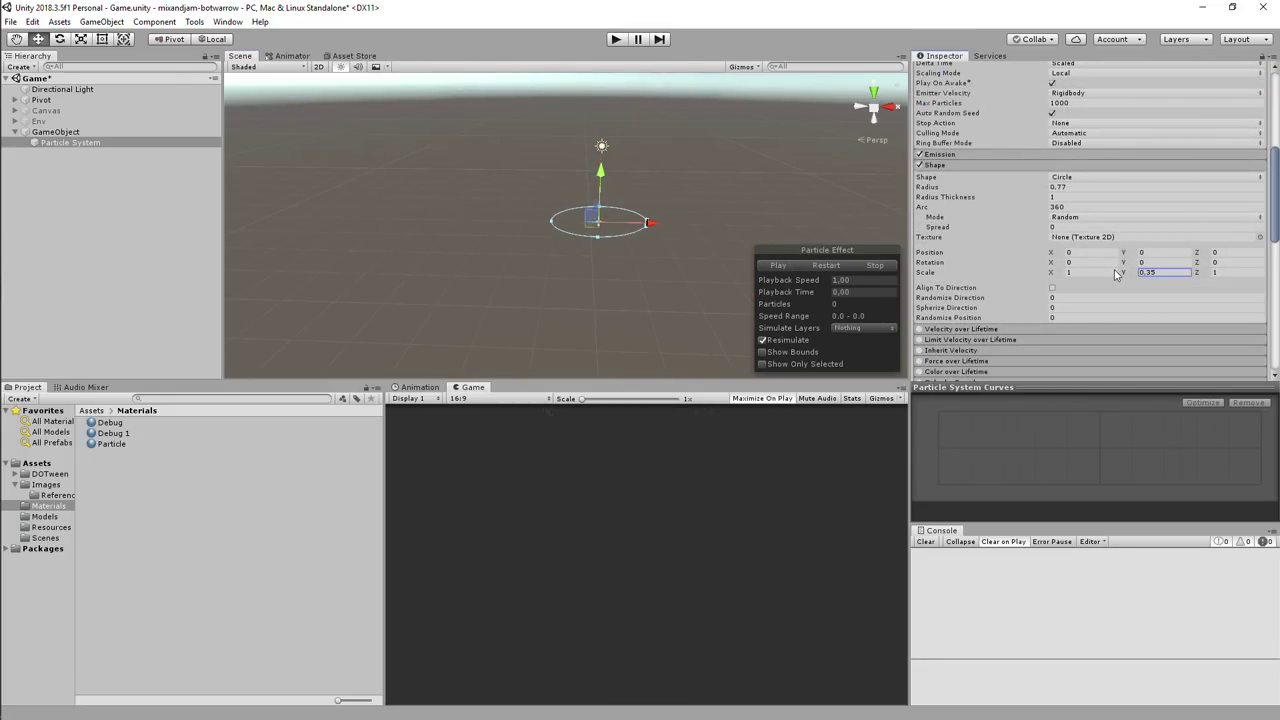
{"action": "left_click", "coordinate": [822, 261]}
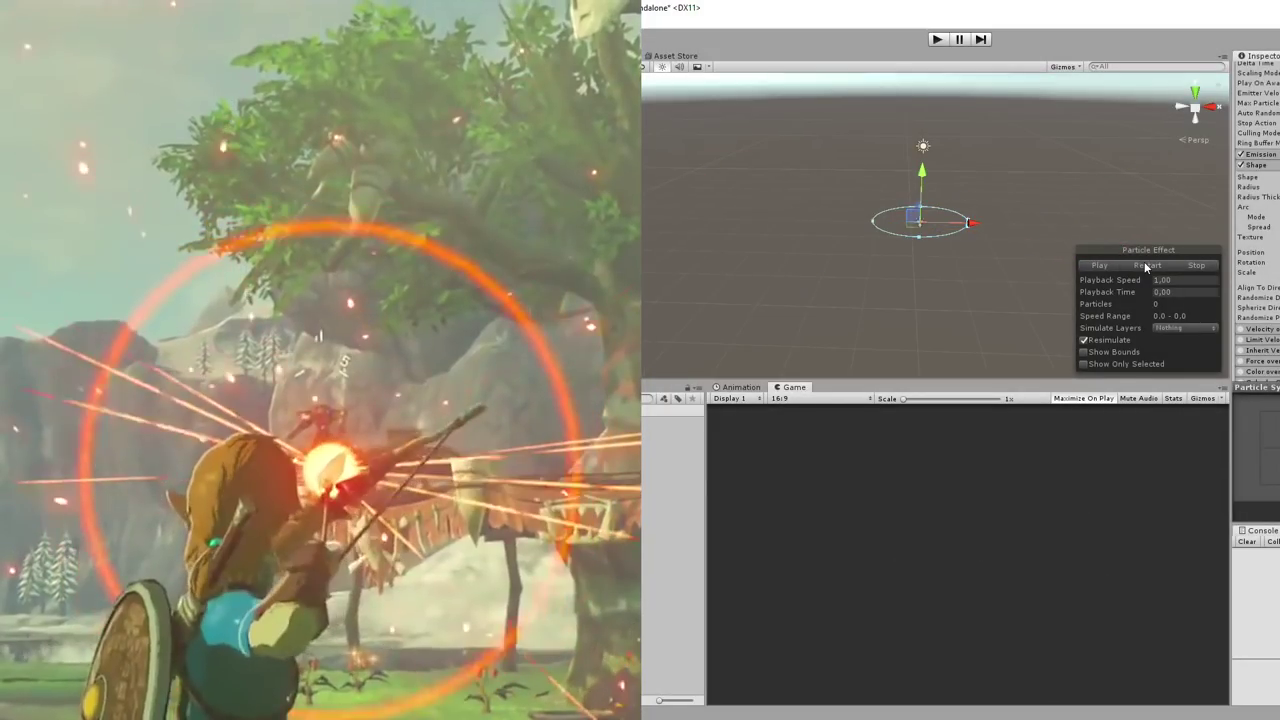
{"action": "left_click", "coordinate": [1144, 261]}
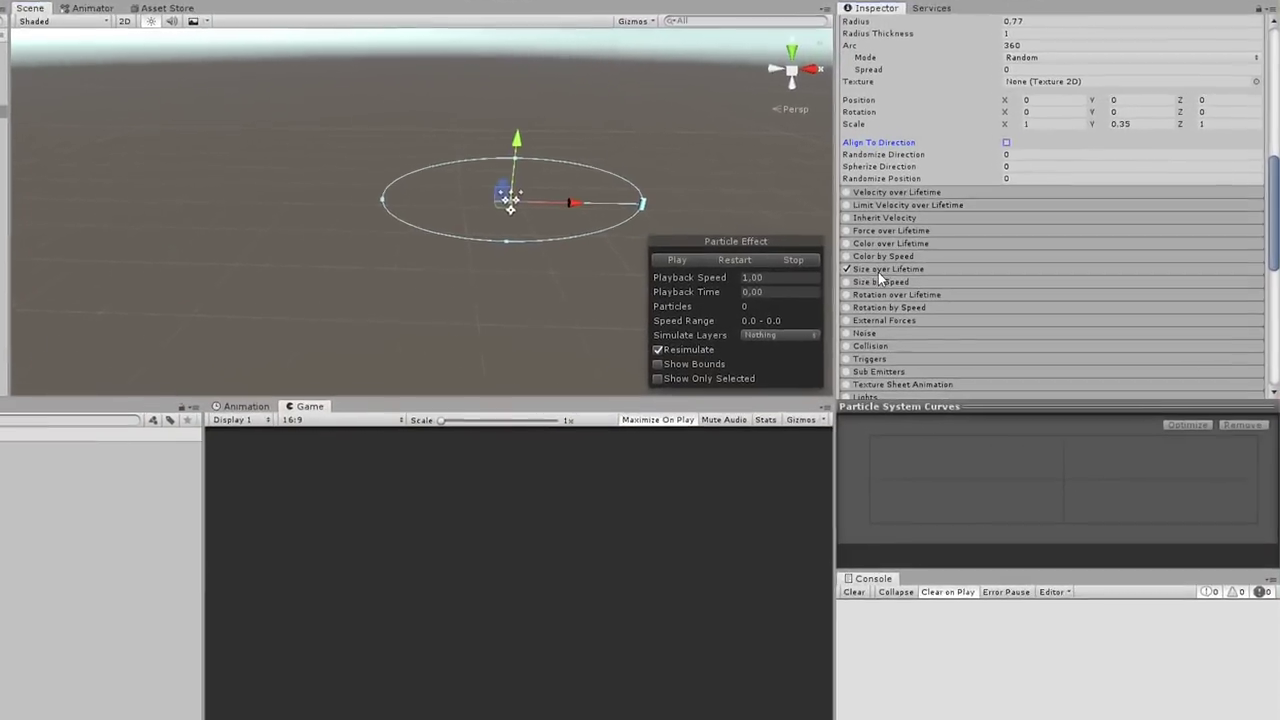
- Enable a rise-and-fall Size over Lifetime curve and a Color over Lifetime gradient fading alpha out
{"action": "left_click", "coordinate": [880, 270]}
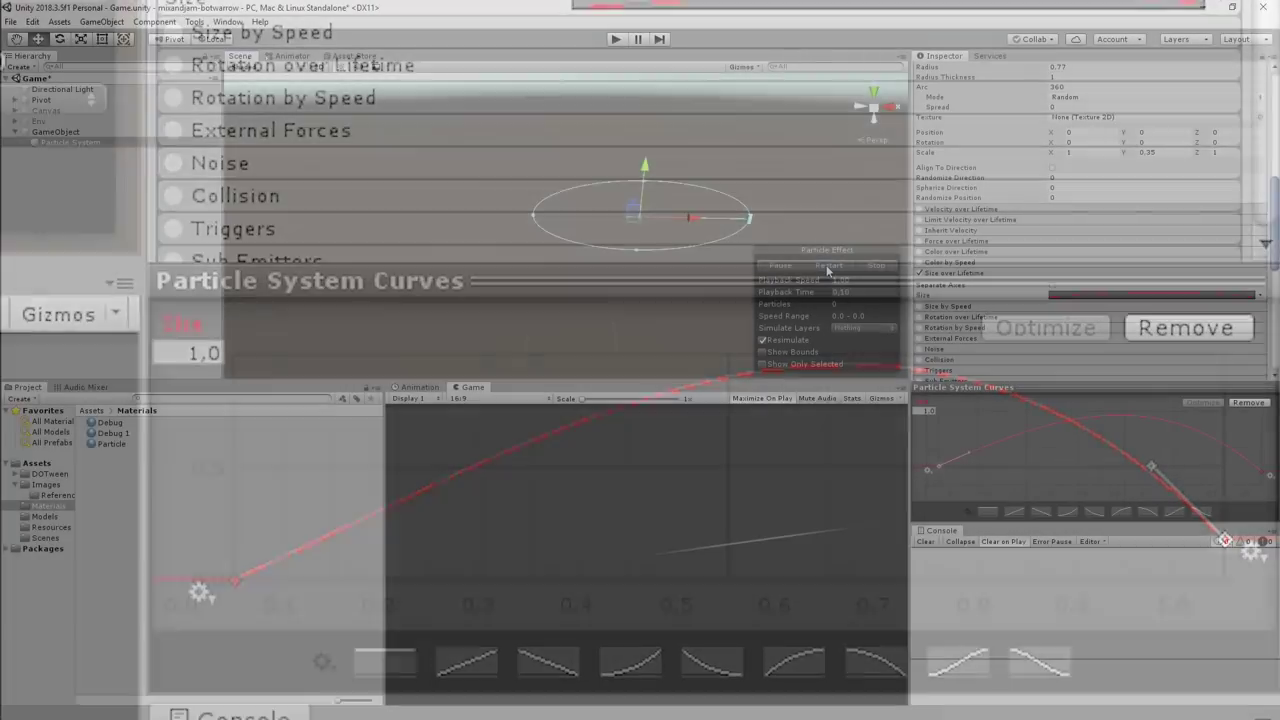
{"action": "left_click", "coordinate": [826, 265]}
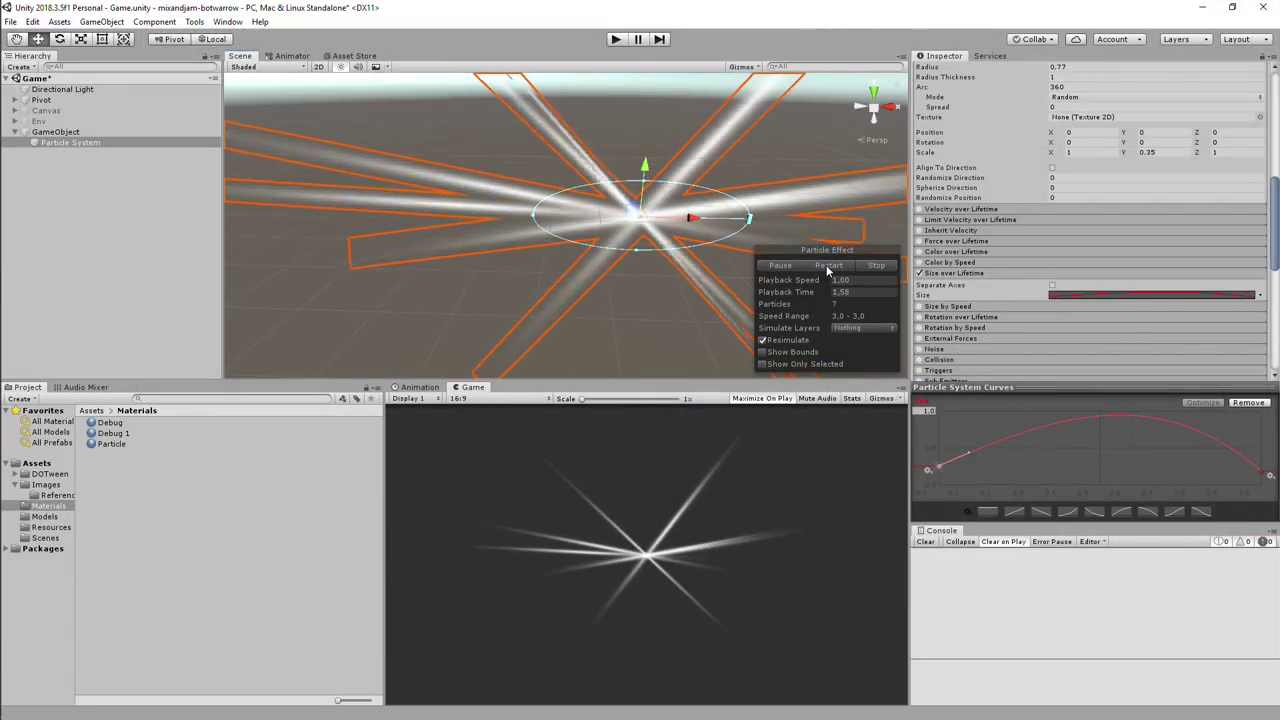
{"action": "scroll", "coordinate": [922, 215], "scroll_direction": "down", "scroll_amount": 2}
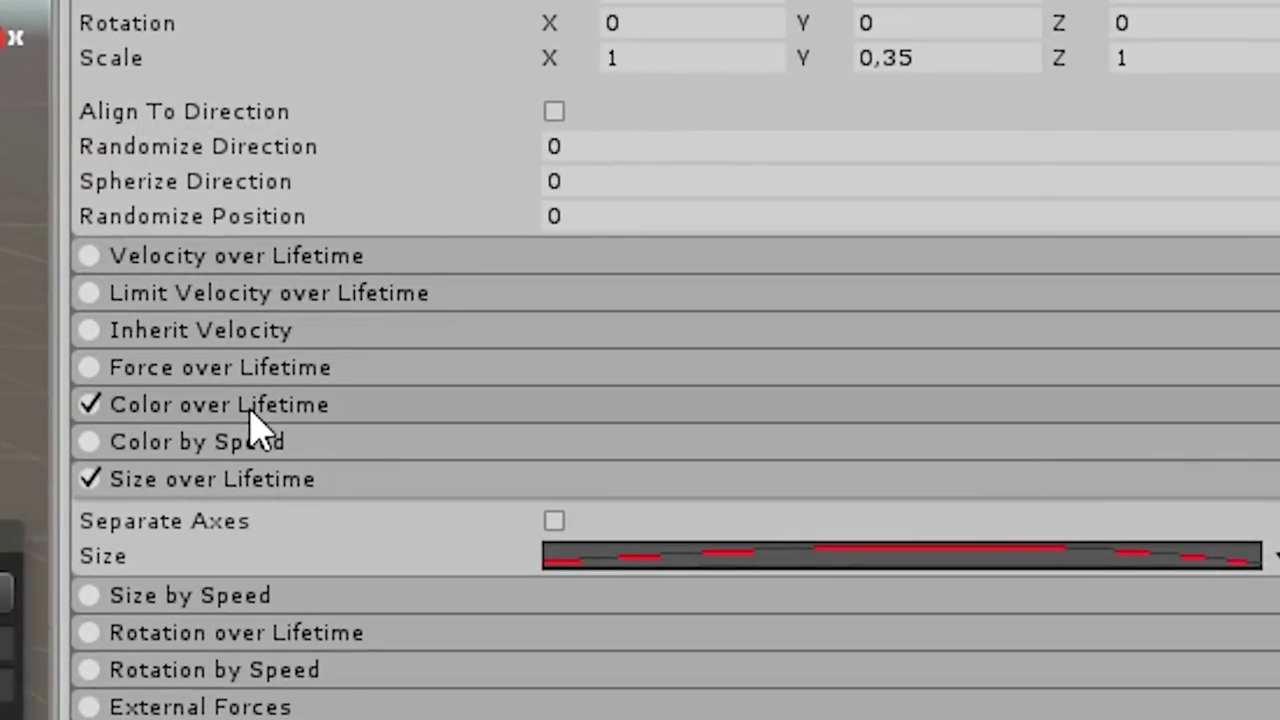
{"action": "left_click", "coordinate": [964, 212]}
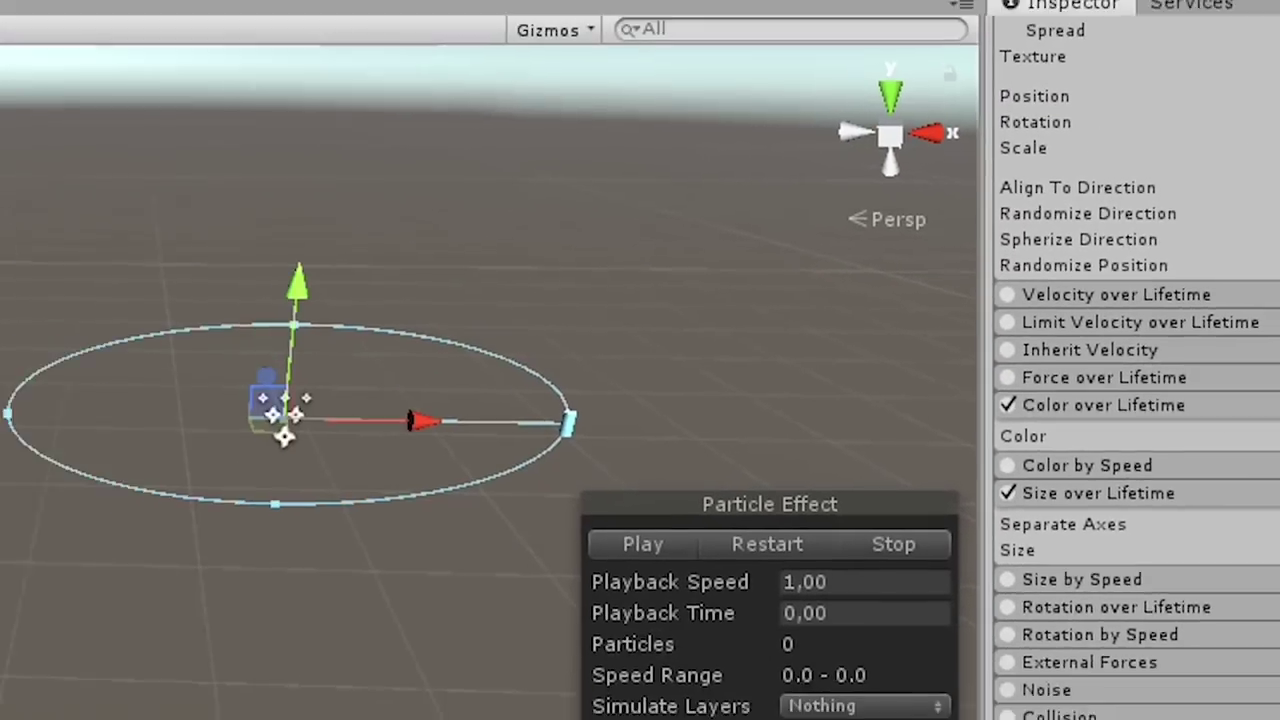
{"action": "left_click", "coordinate": [900, 447]}
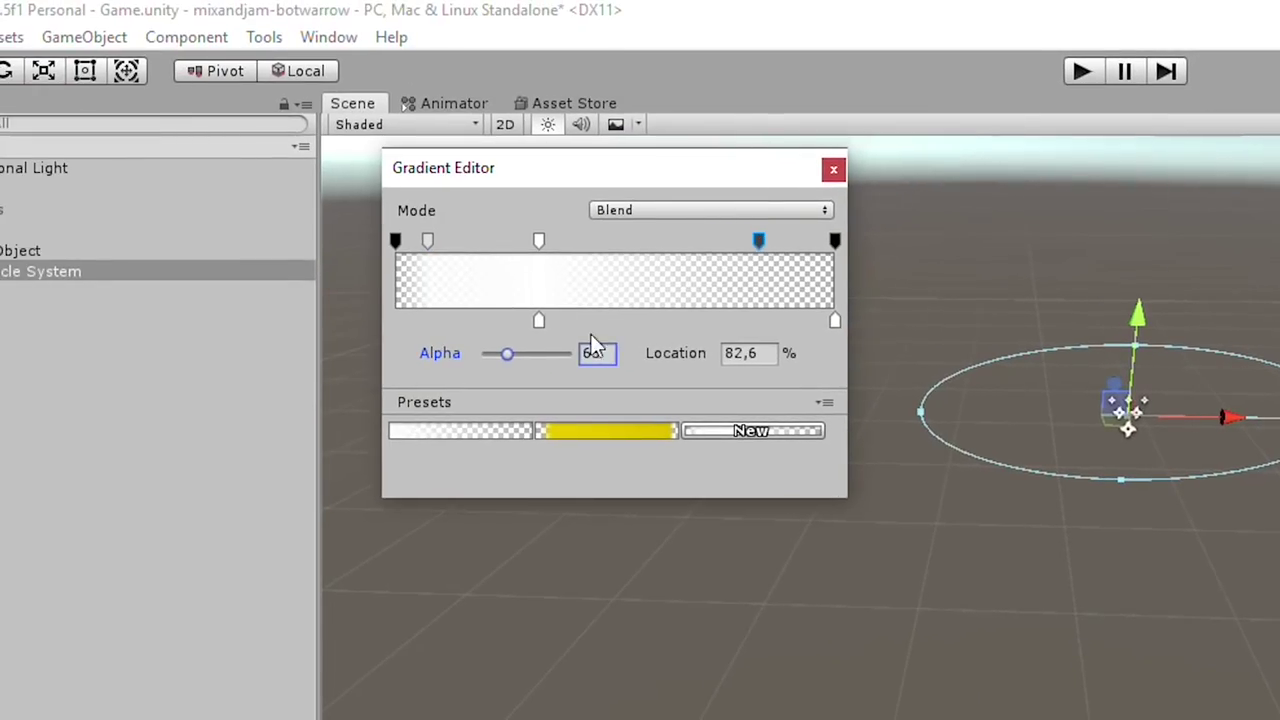
{"action": "left_click", "coordinate": [540, 355]}
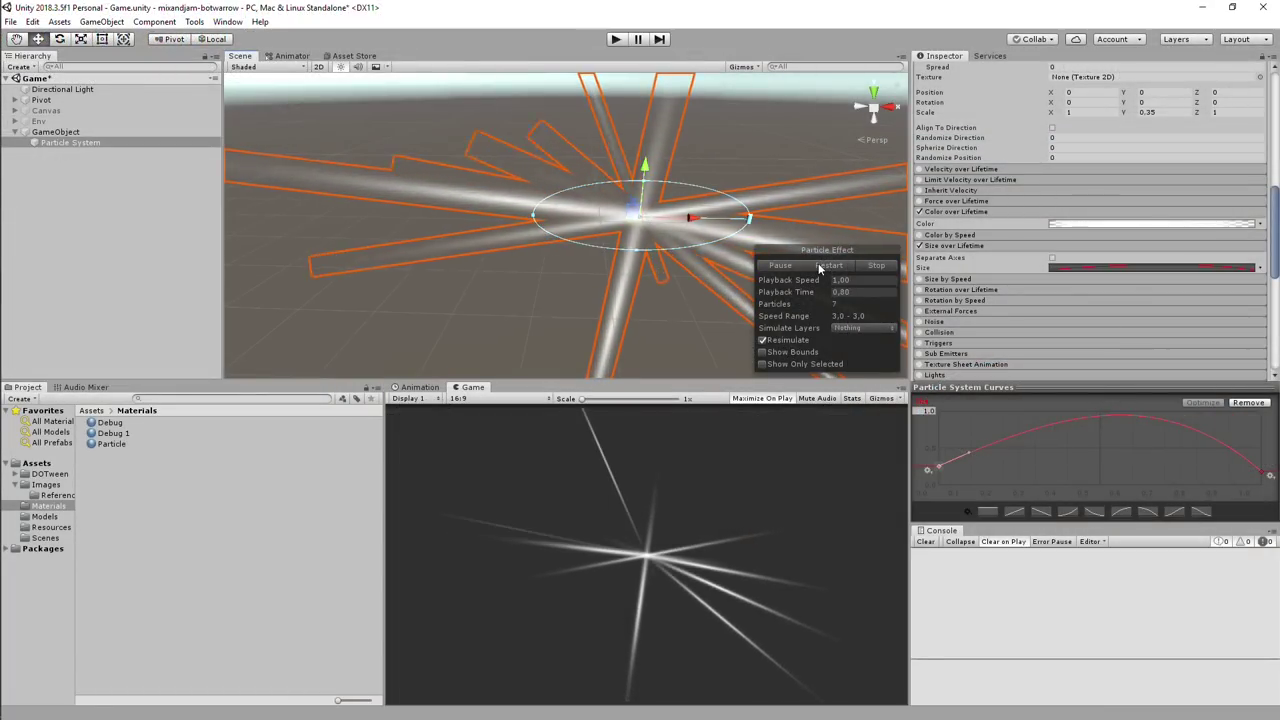
{"action": "left_click", "coordinate": [70, 142]}
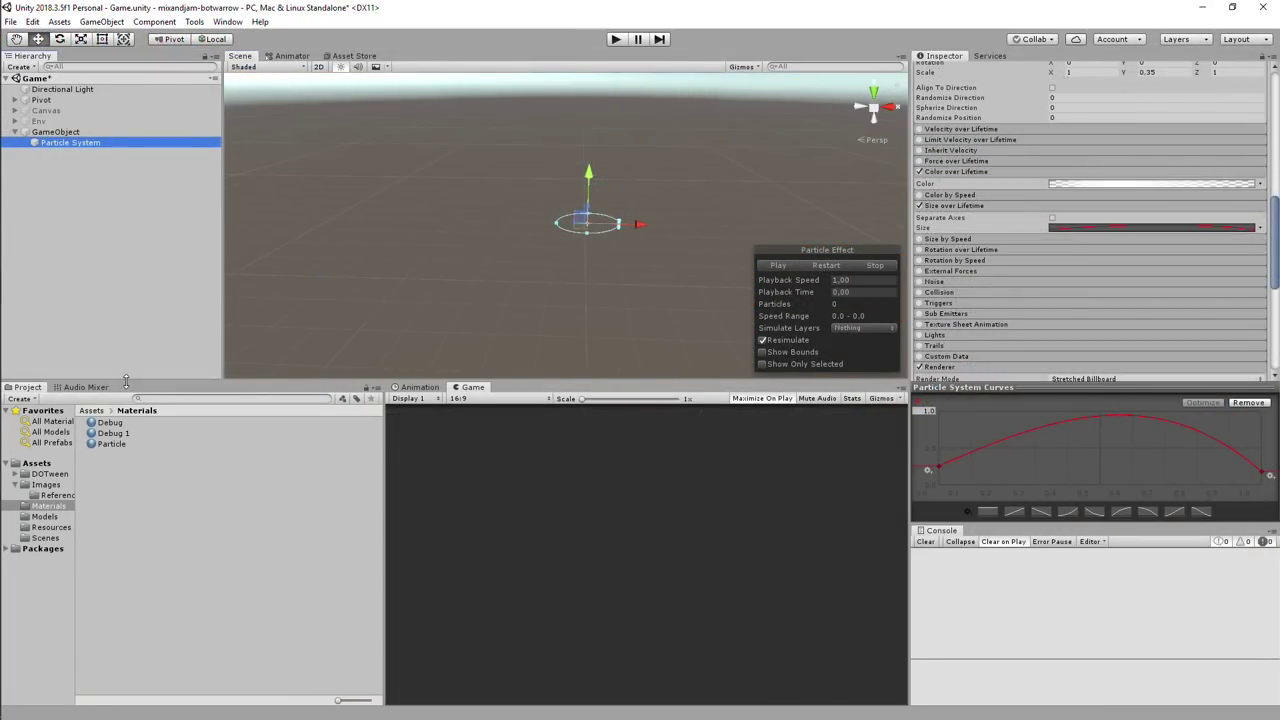
- Open the orange Particle material's settings for the Lines streak particles
{"action": "left_click", "coordinate": [111, 443]}
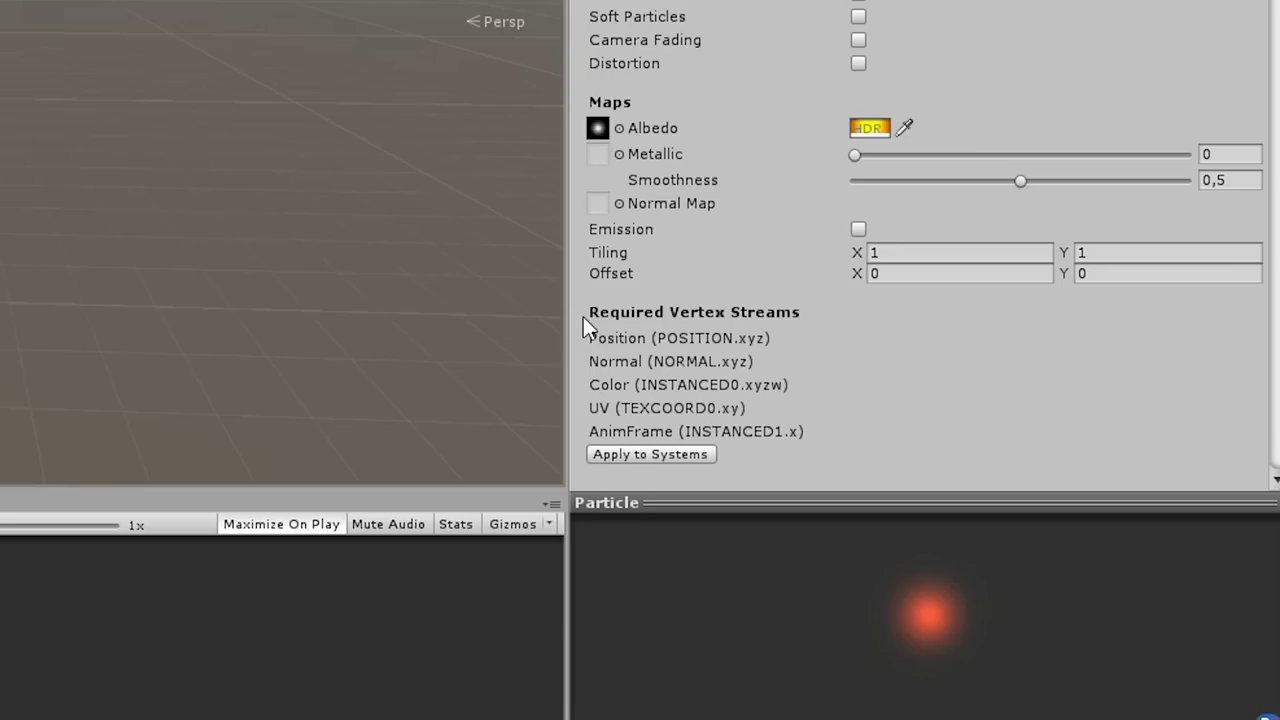
{"action": "scroll", "coordinate": [588, 328], "scroll_direction": "up", "scroll_amount": 3}
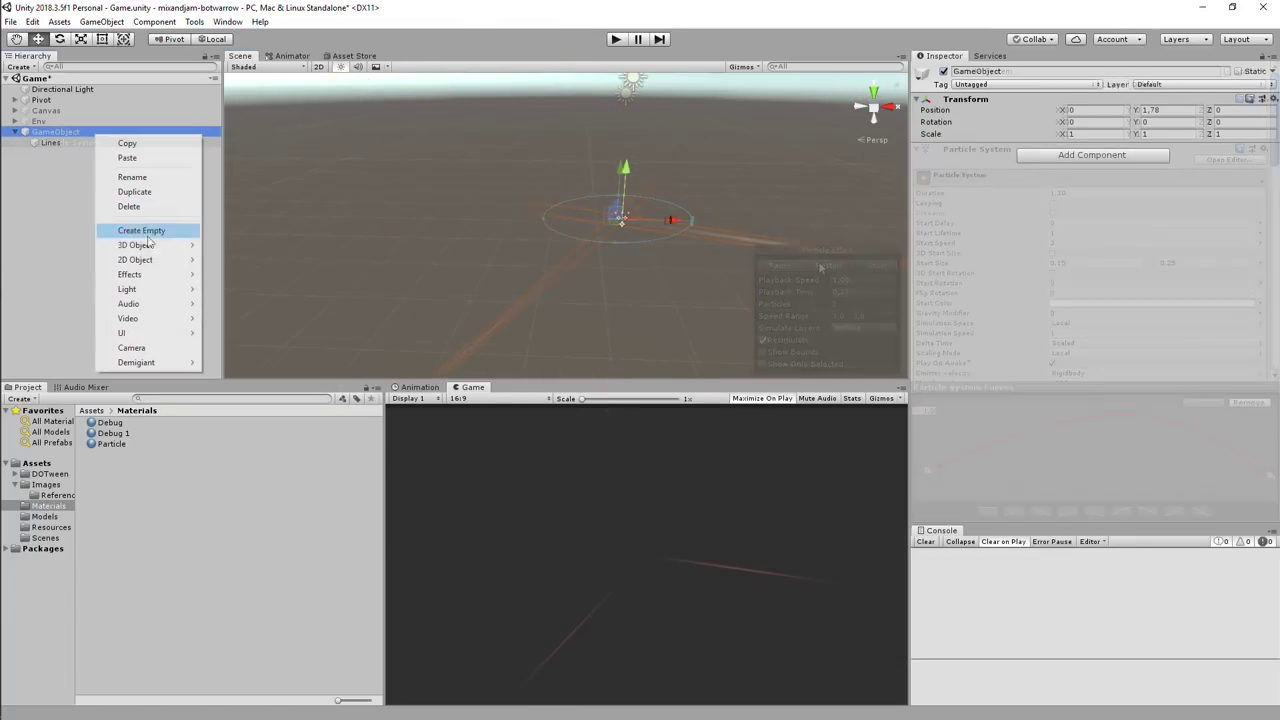
{"action": "mouse_move", "coordinate": [146, 250]}
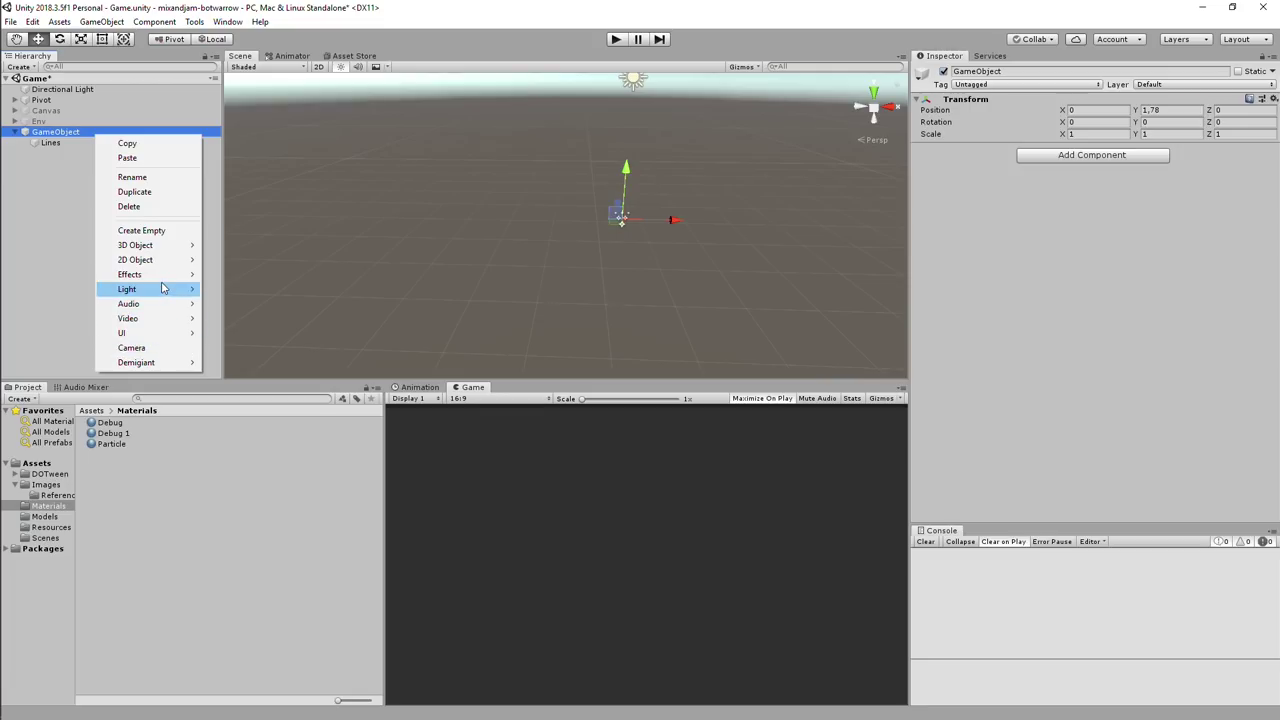
- Add a second particle system under GameObject that emits from a Circle
{"action": "mouse_move", "coordinate": [166, 283]}
{"action": "left_click", "coordinate": [262, 272]}
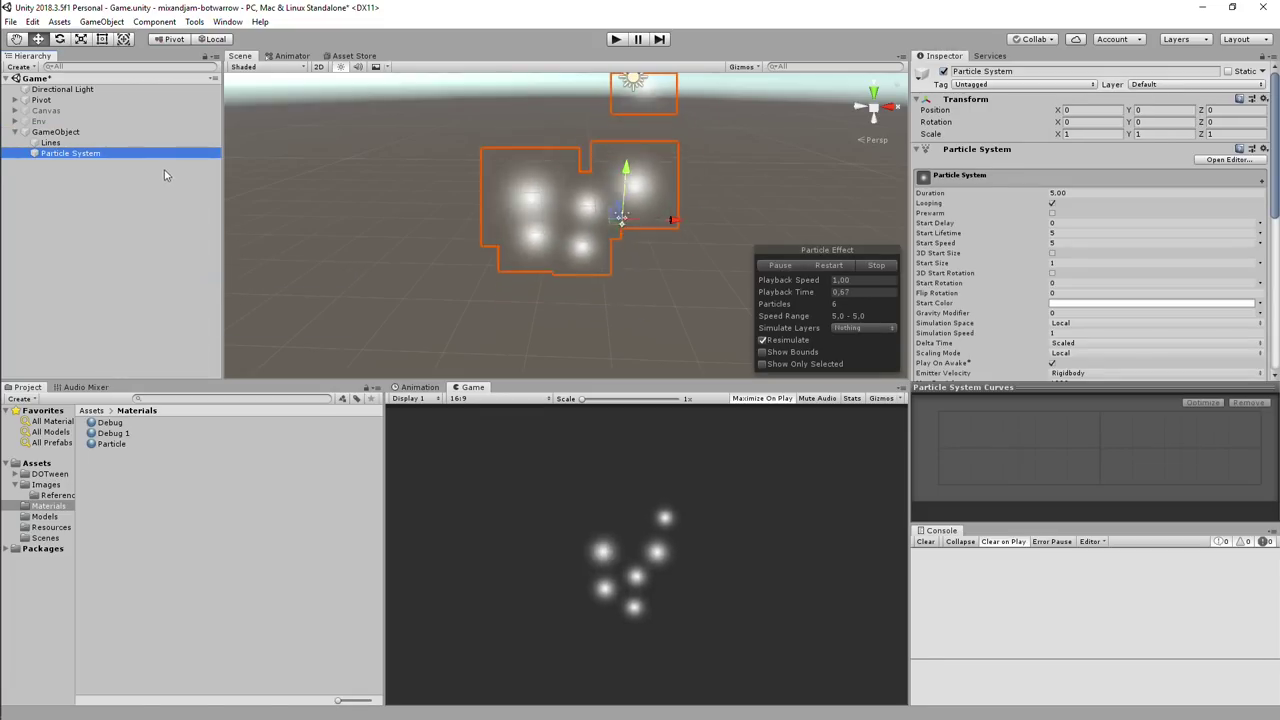
{"action": "scroll", "coordinate": [1084, 296], "scroll_direction": "down", "scroll_amount": 5}
{"action": "left_click", "coordinate": [1060, 285]}
{"action": "left_click", "coordinate": [1078, 297]}
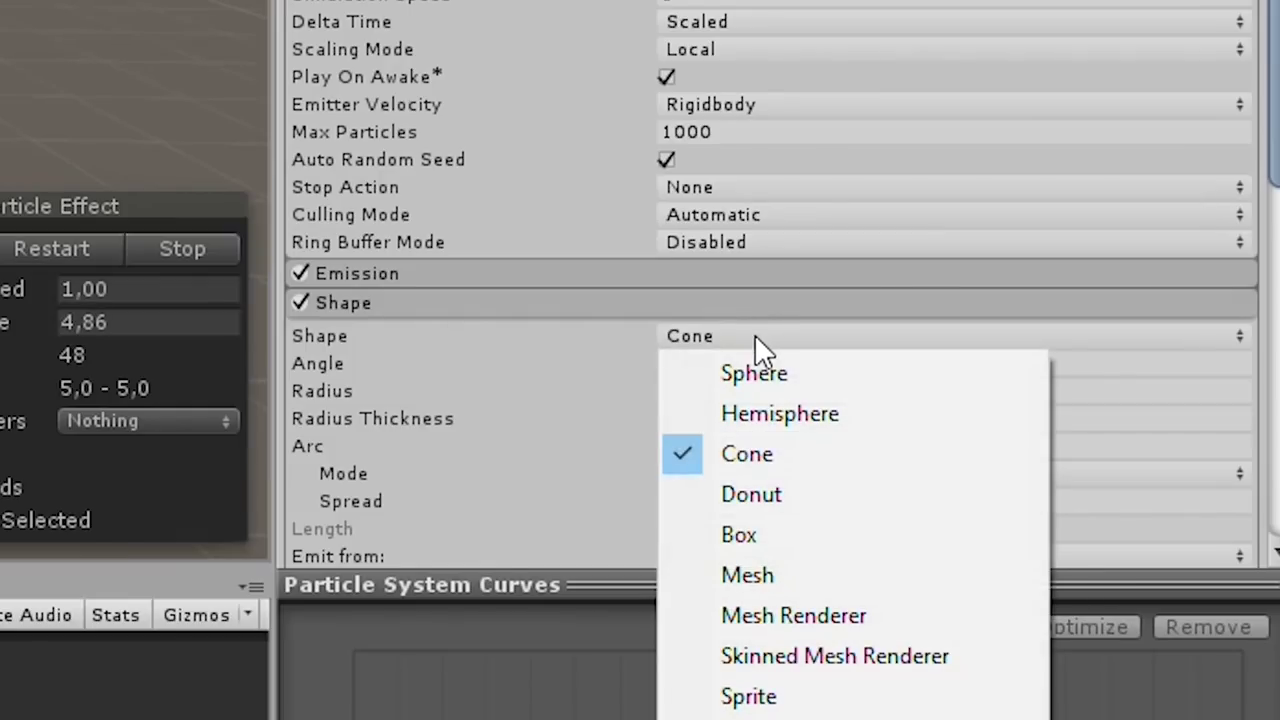
{"action": "key", "text": "Escape"}
{"action": "left_click", "coordinate": [754, 660]}
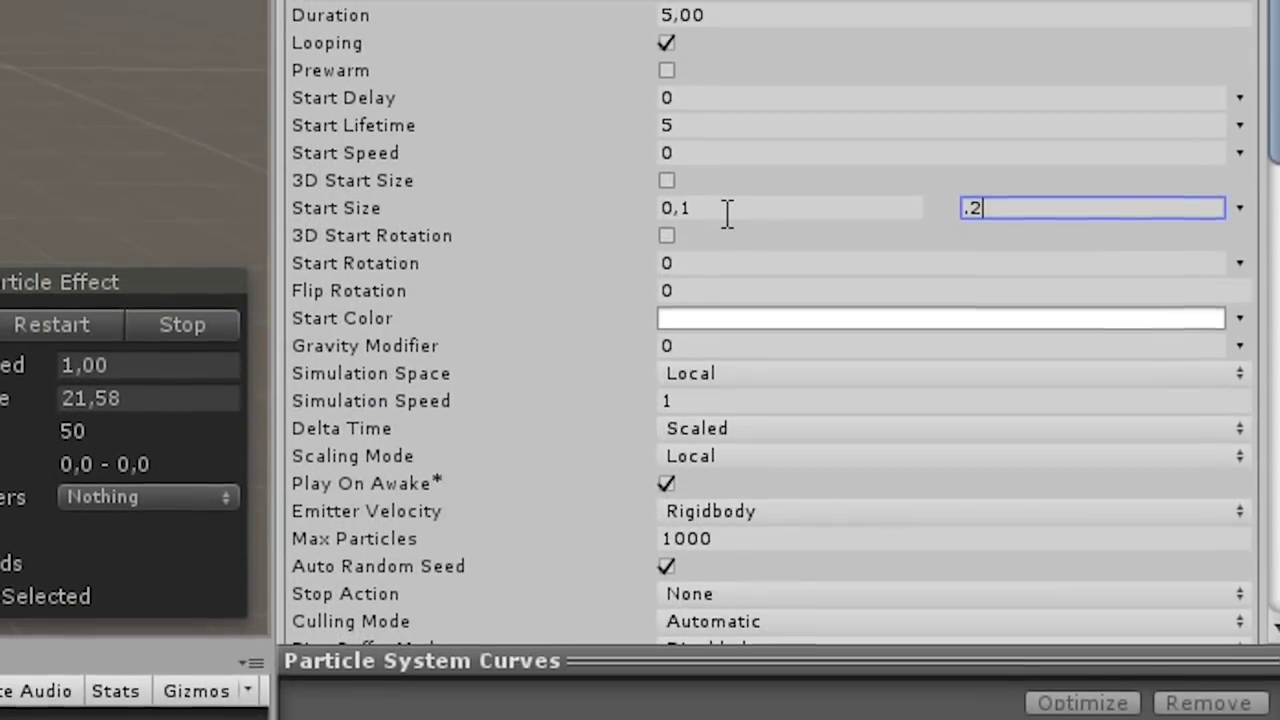
- Set the minimum random Start Size to 0,05
{"action": "left_click", "coordinate": [678, 212]}
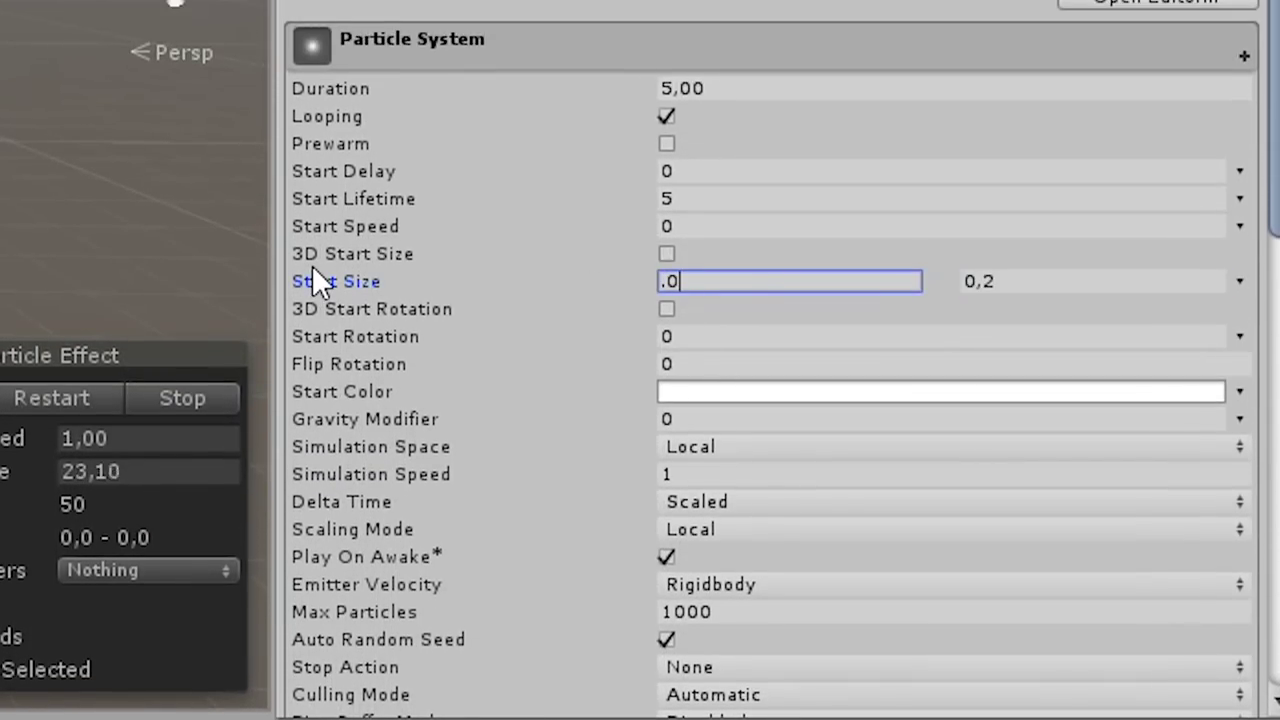
{"action": "key", "text": "Tab"}
{"action": "type", "text": "."}
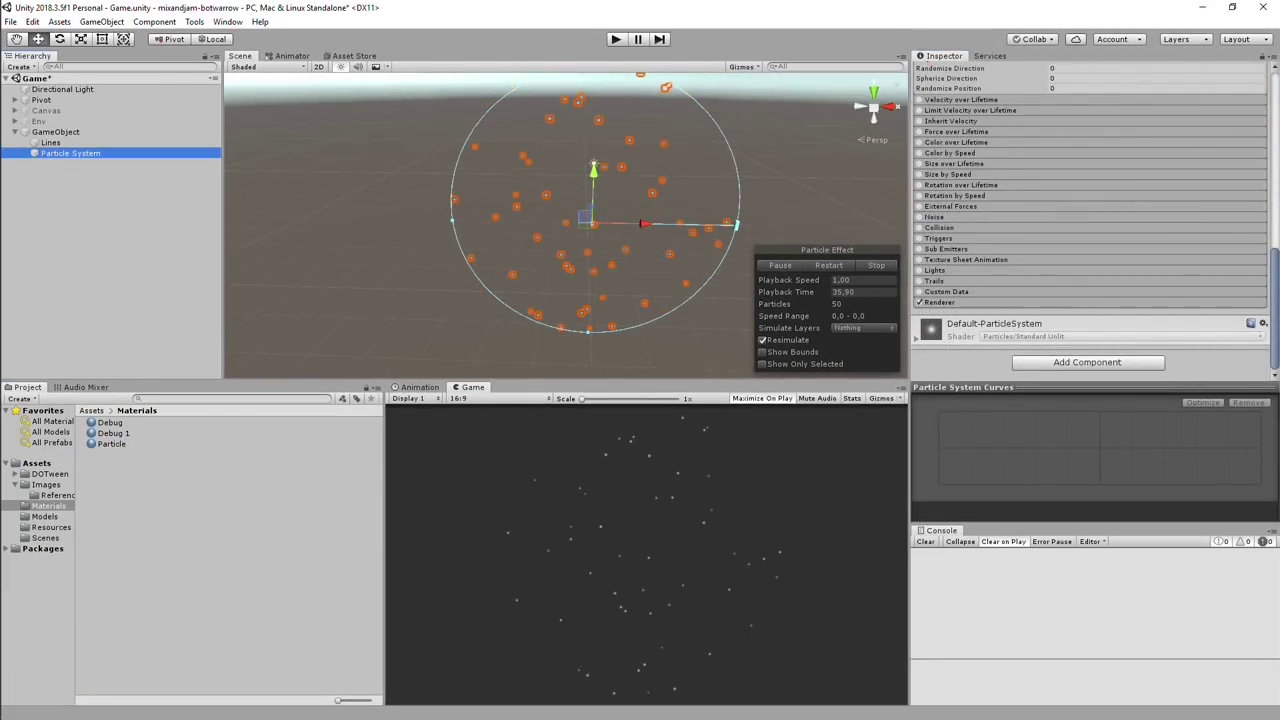
- Apply the Particle material, set Rate over Time to 0, and add a 50-particle burst
{"action": "left_click_drag", "start_coordinate": [70, 153], "coordinate": [72, 158]}
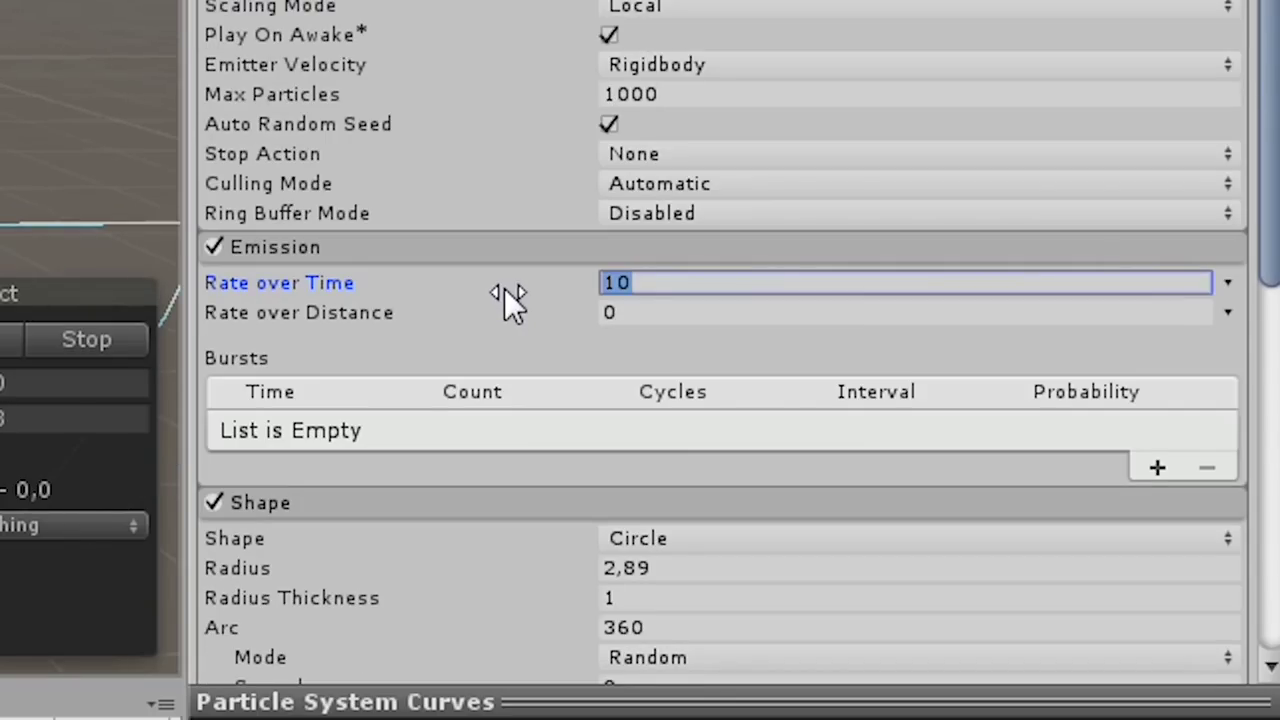
{"action": "type", "text": "0"}
{"action": "left_click", "coordinate": [1155, 469]}
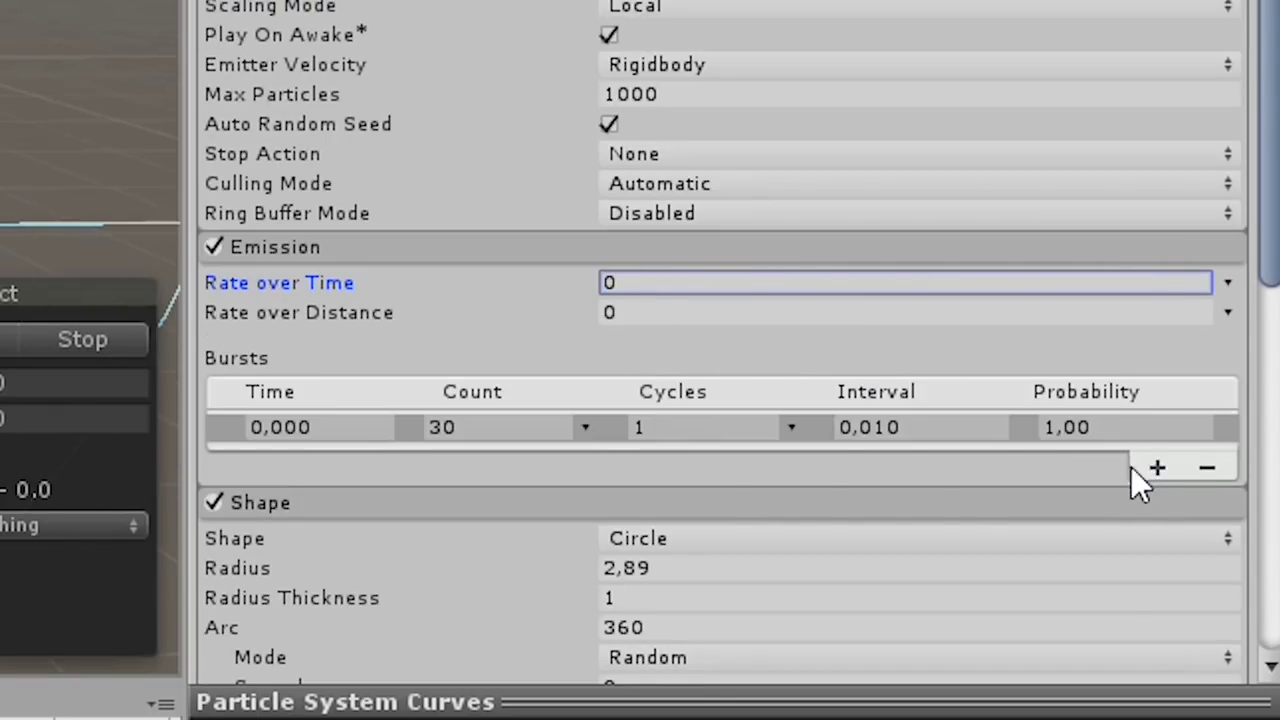
{"action": "left_click", "coordinate": [491, 428]}
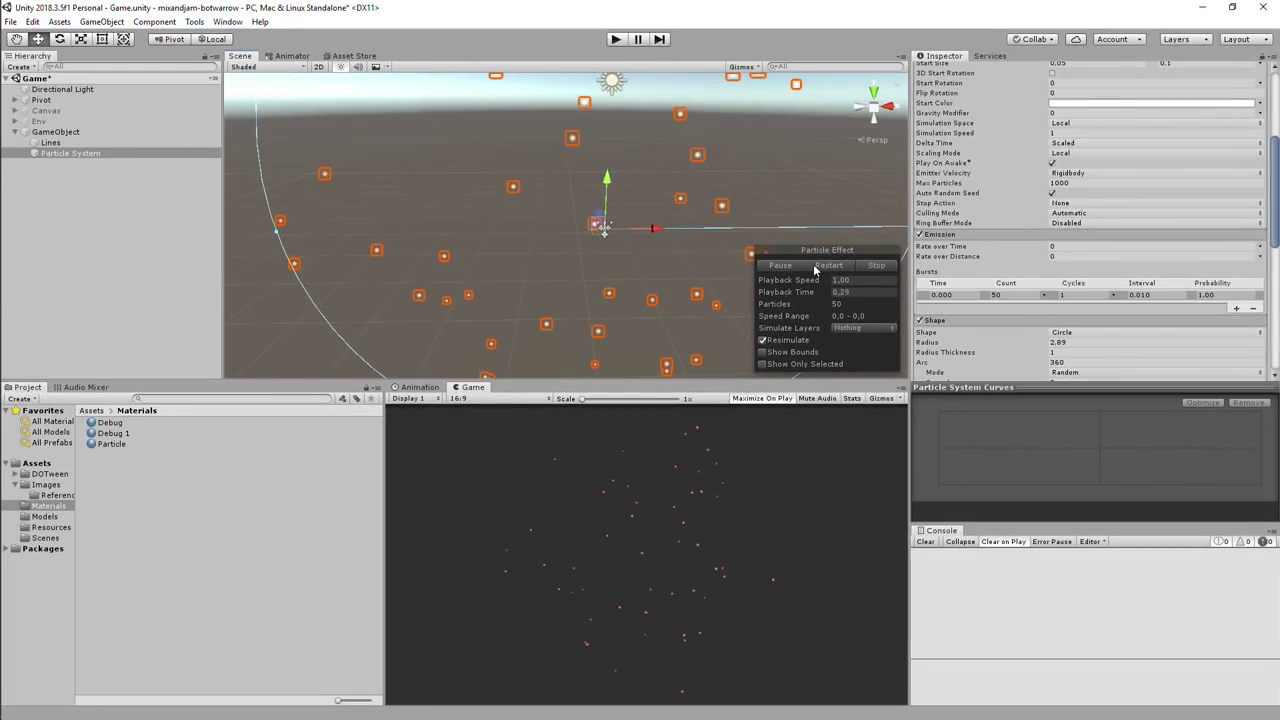
{"action": "left_click", "coordinate": [813, 264]}
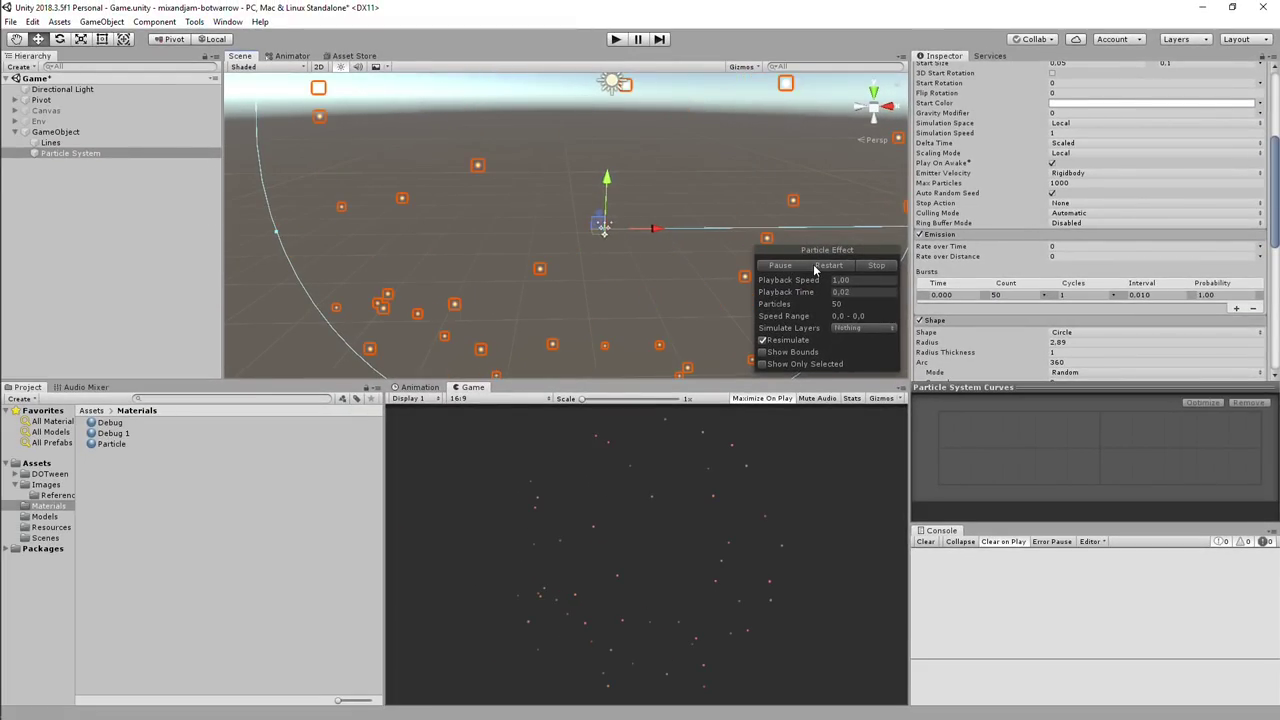
{"action": "left_click", "coordinate": [813, 264]}
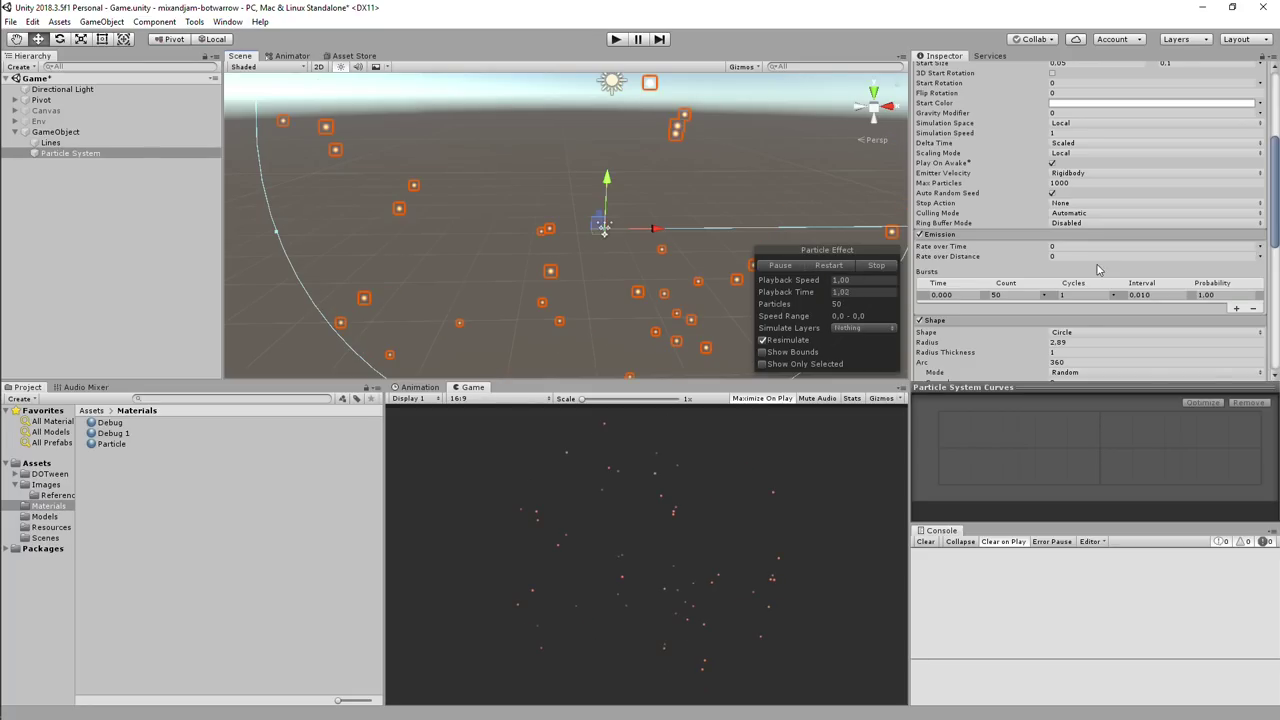
- Edit the Color over Lifetime gradient and replay the burst
{"action": "scroll", "coordinate": [1097, 270], "scroll_direction": "down", "scroll_amount": 3}
{"action": "scroll", "coordinate": [1097, 263], "scroll_direction": "down", "scroll_amount": 3}
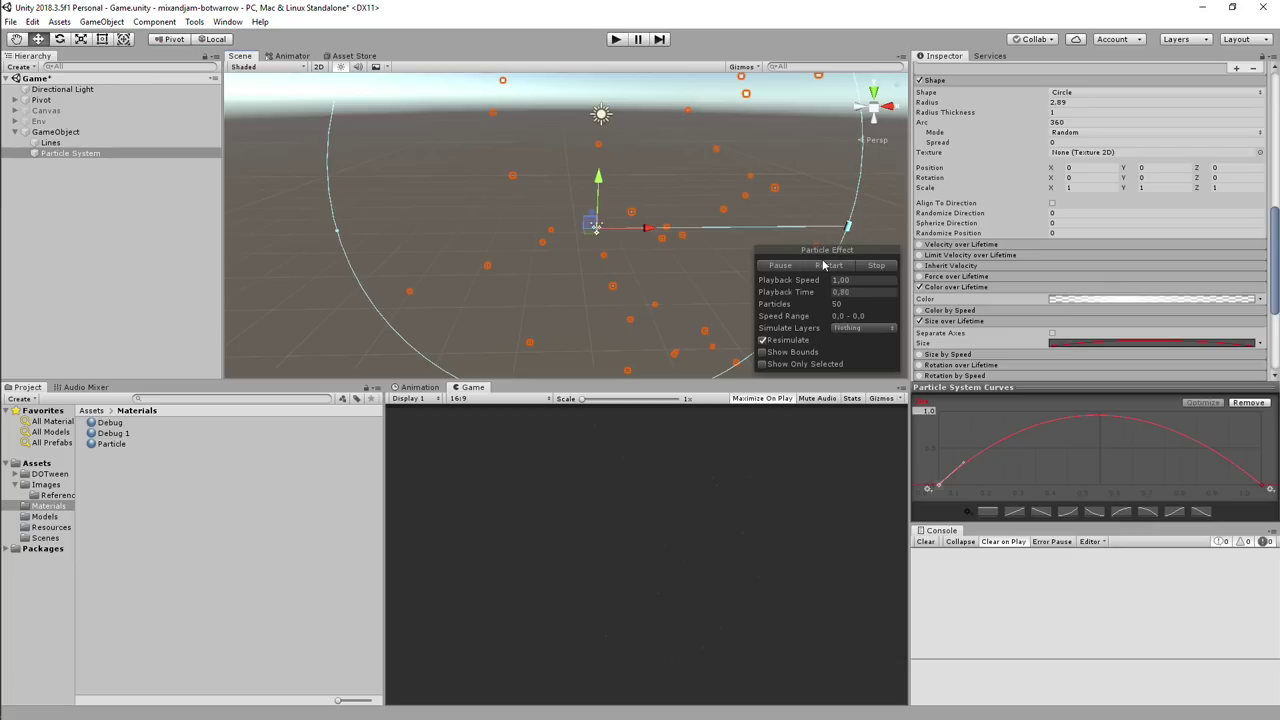
{"action": "left_click", "coordinate": [1082, 300]}
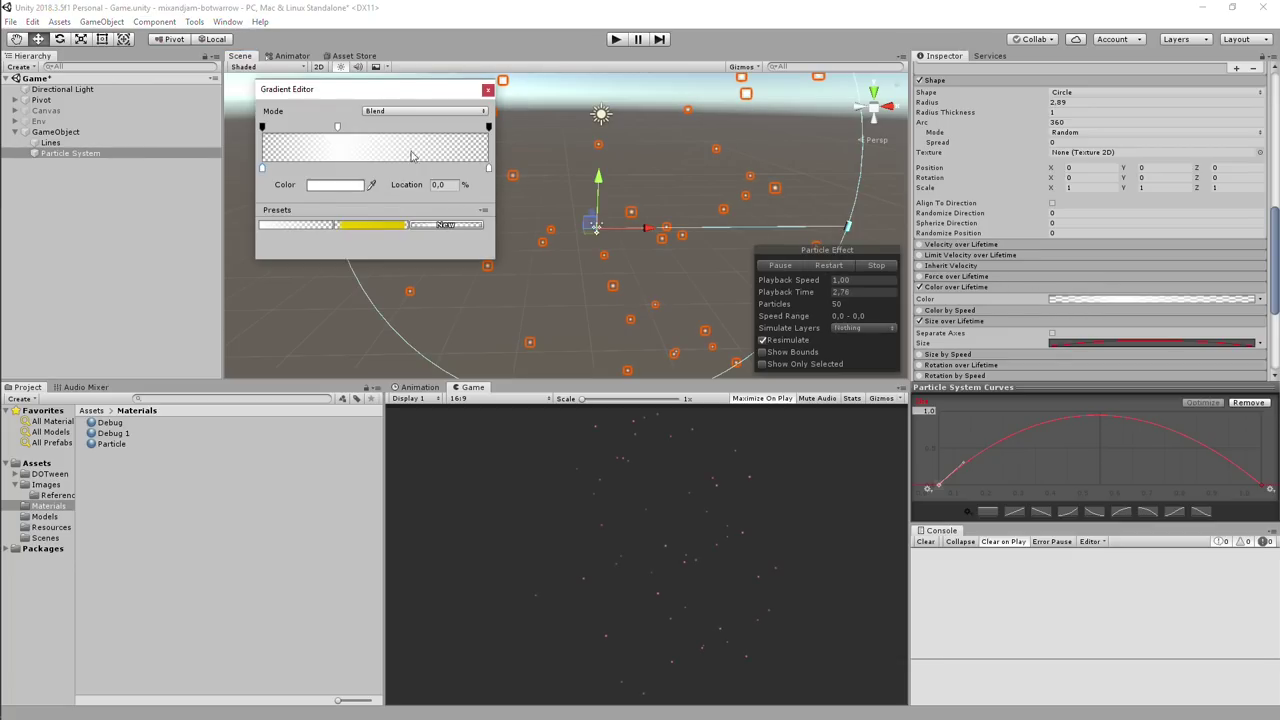
{"action": "left_click", "coordinate": [828, 265]}
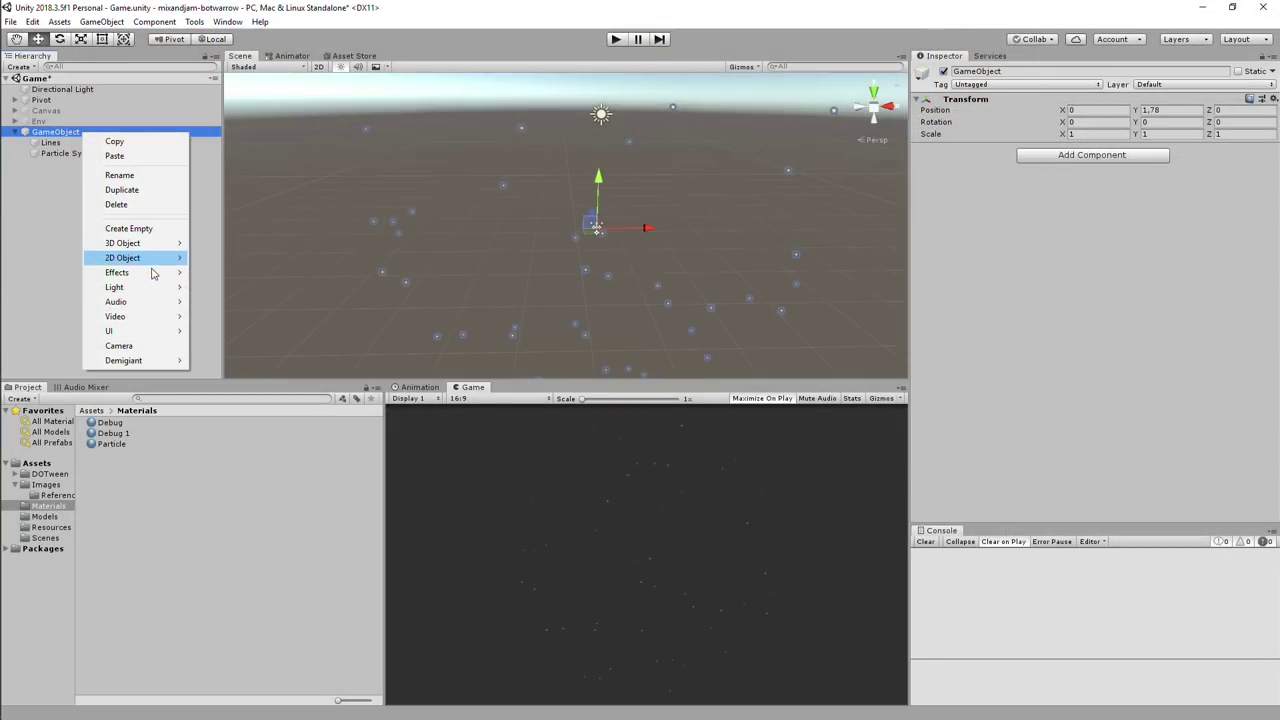
- Add a Particle System Force Field and widen its End Range to about 2.67
{"action": "mouse_move", "coordinate": [153, 274]}
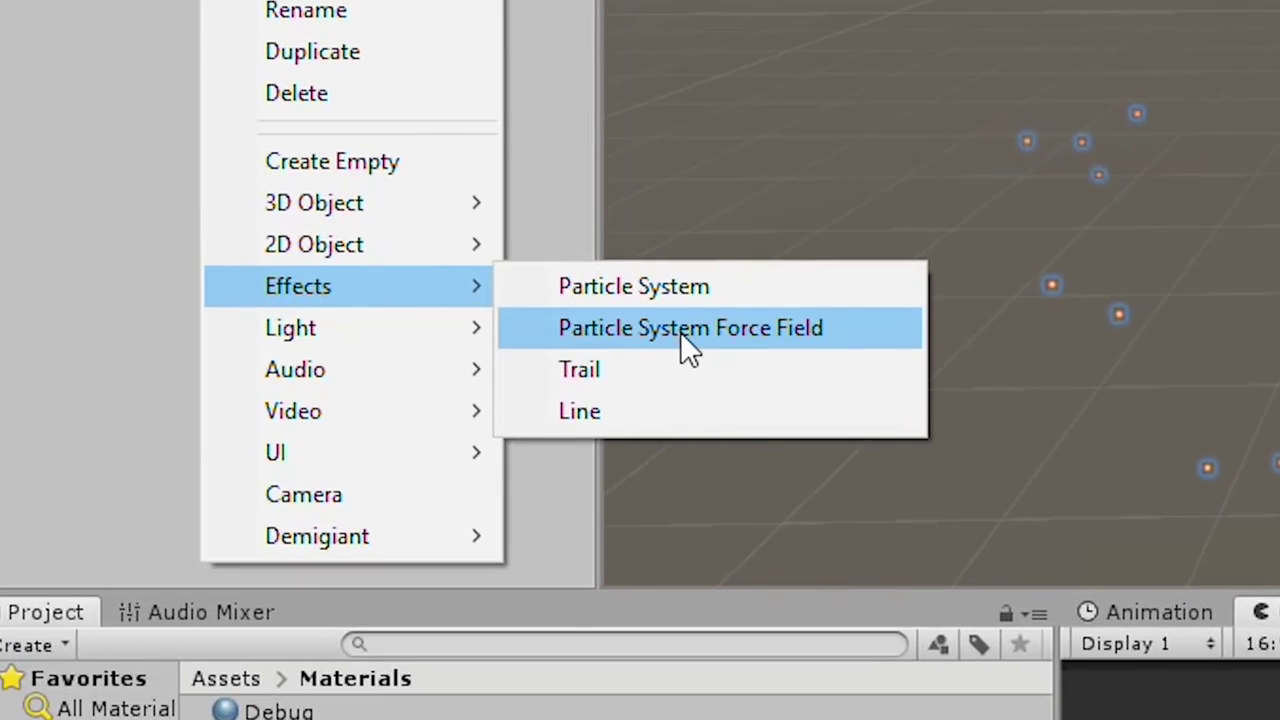
{"action": "left_click", "coordinate": [686, 345]}
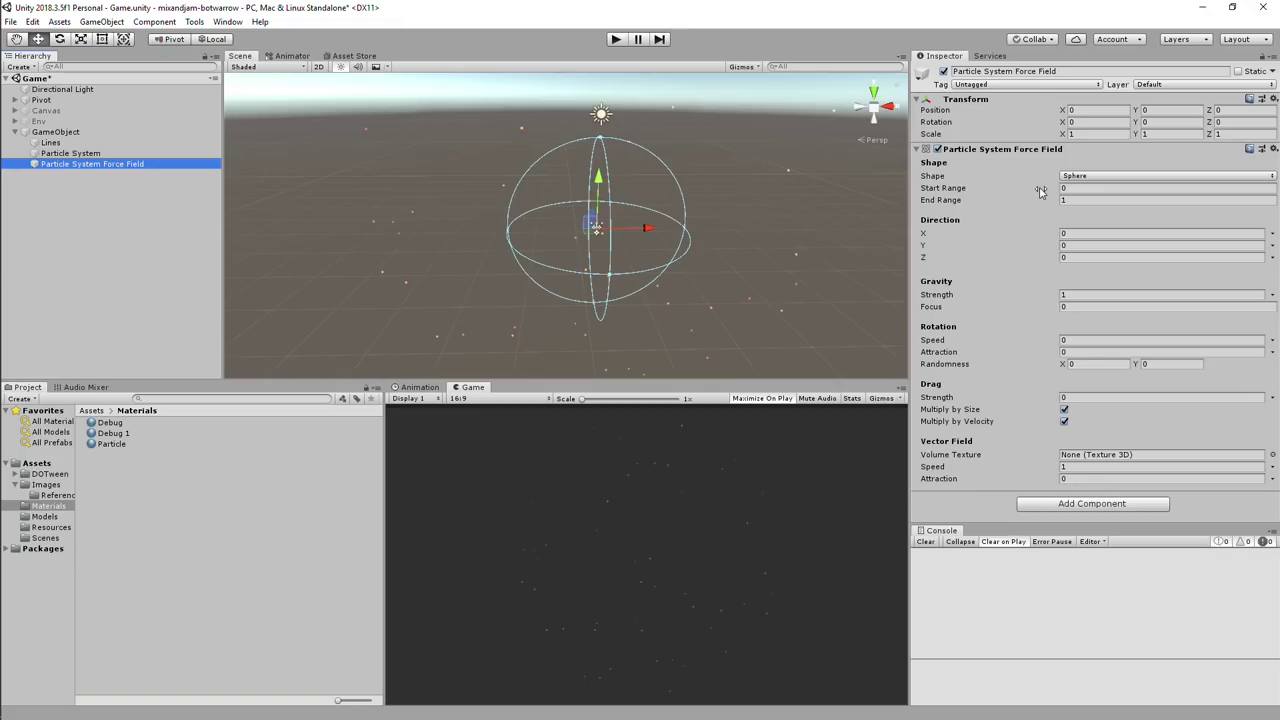
{"action": "left_click_drag", "start_coordinate": [1040, 197], "coordinate": [1070, 197]}
{"action": "left_click_drag", "start_coordinate": [640, 300], "coordinate": [700, 311], "text": "alt"}
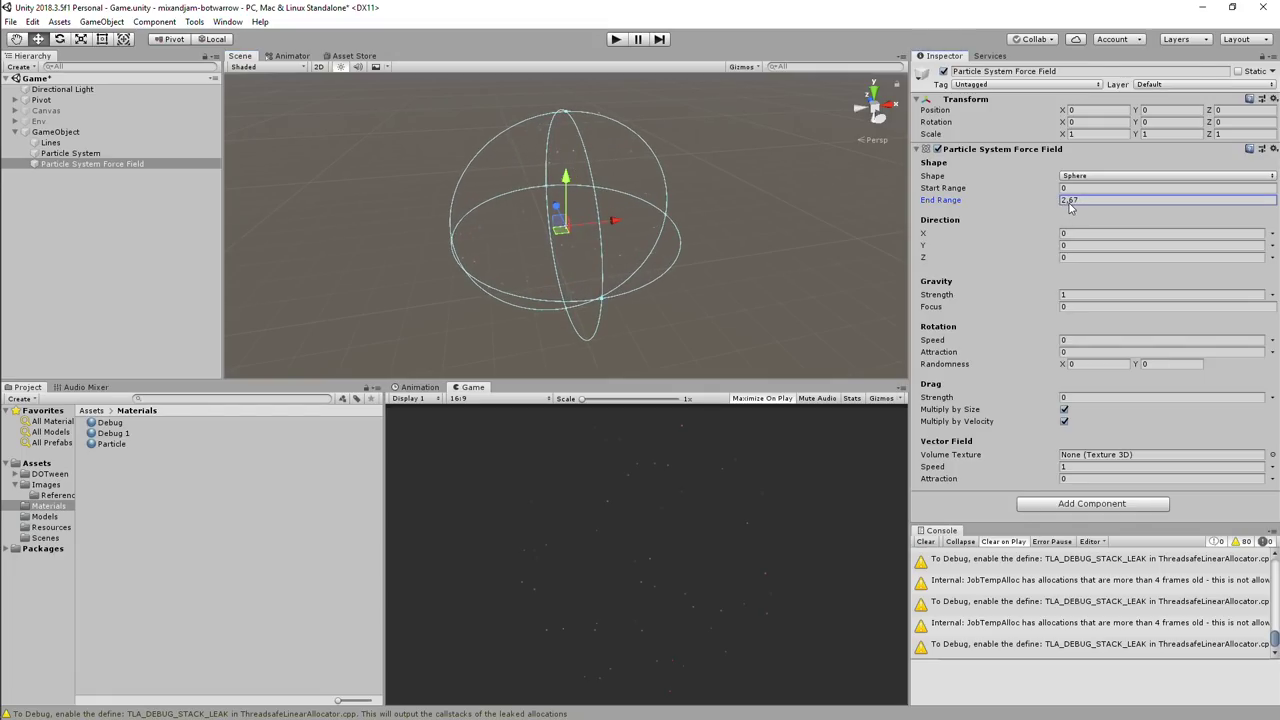
- Enable External Forces on the Particle System's dot particles
{"action": "left_click", "coordinate": [90, 153]}
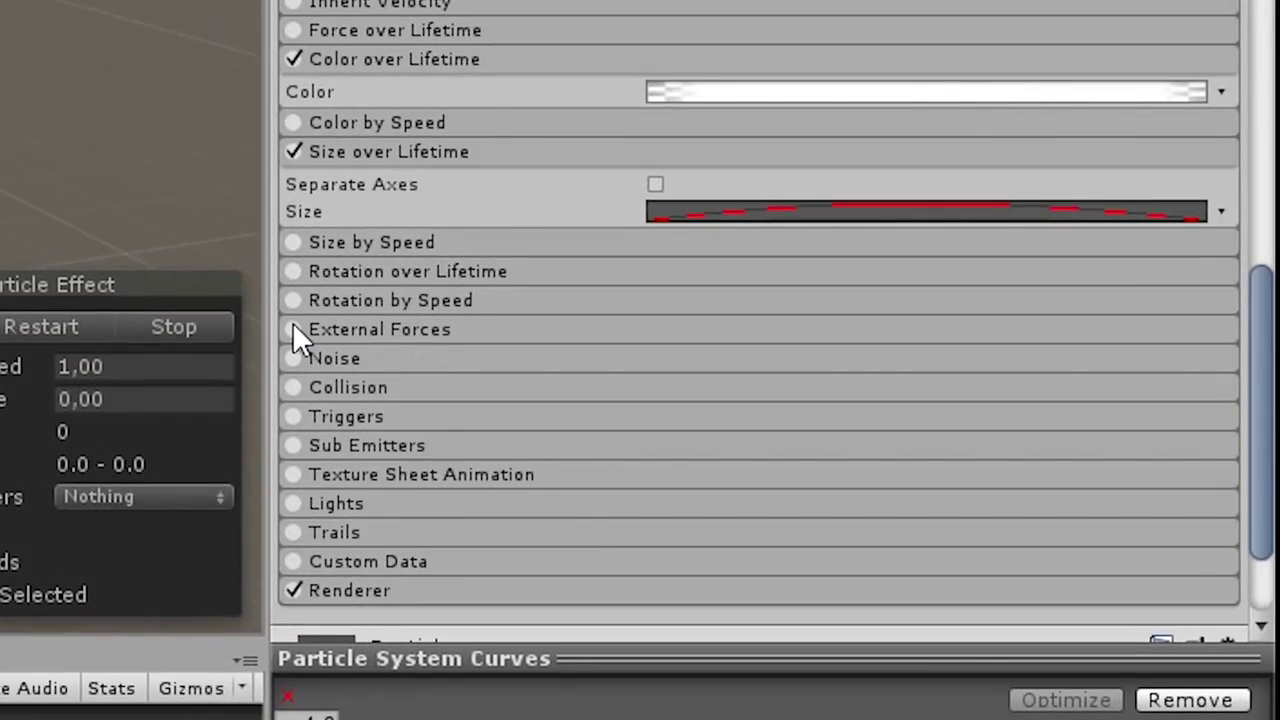
{"action": "left_click", "coordinate": [294, 328]}
{"action": "left_click", "coordinate": [55, 327]}
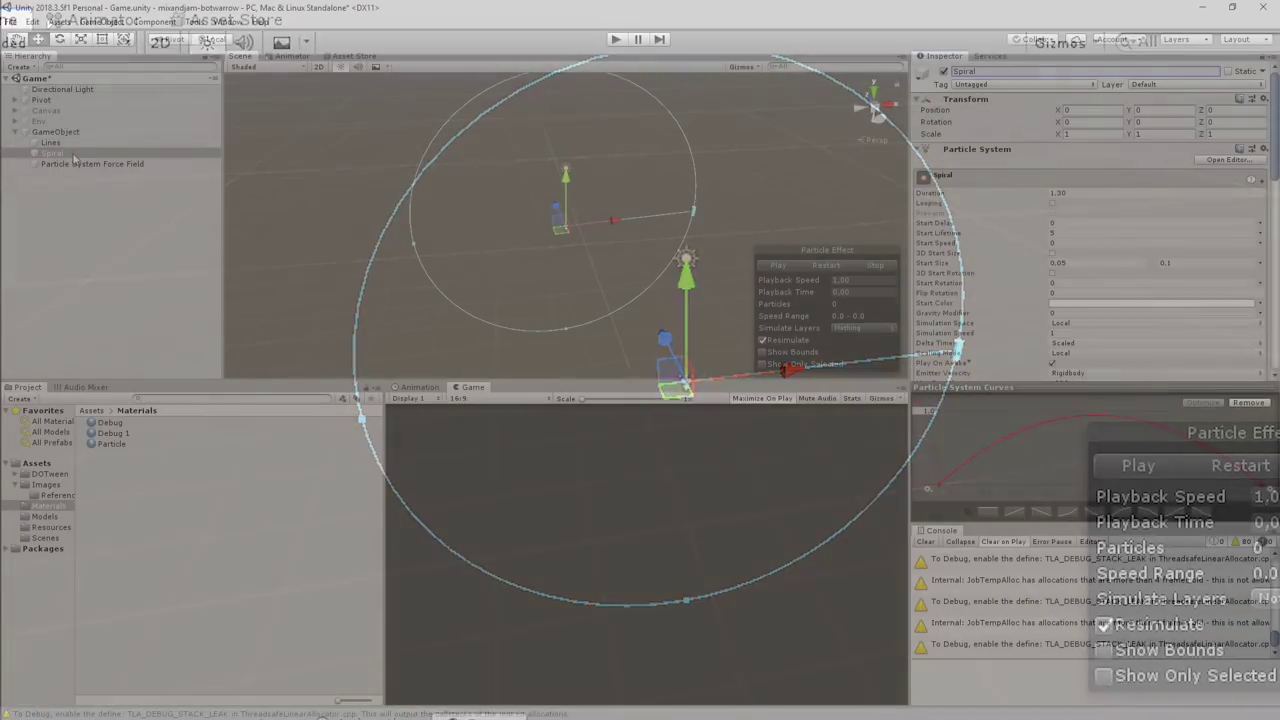
- Add a Sphere under Spiral and remove its Mesh Renderer, keeping only the collider
{"action": "right_click", "coordinate": [92, 156]}
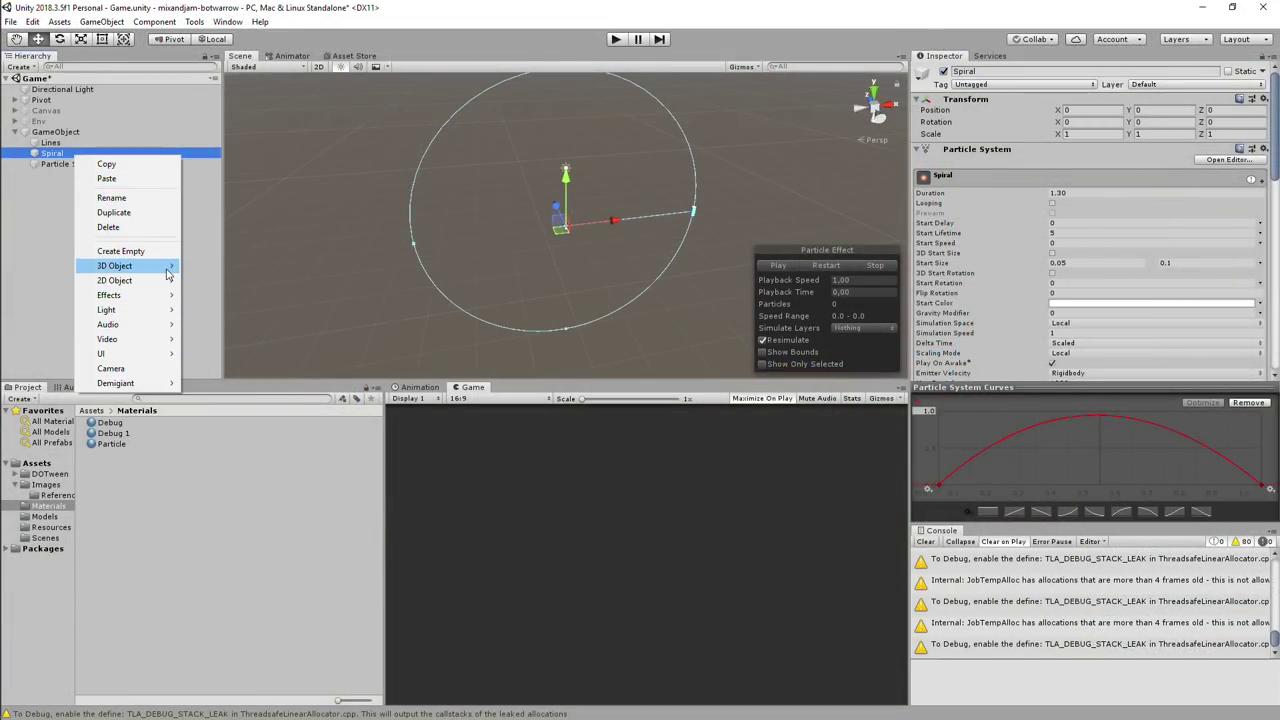
{"action": "mouse_move", "coordinate": [168, 274]}
{"action": "left_click", "coordinate": [215, 280]}
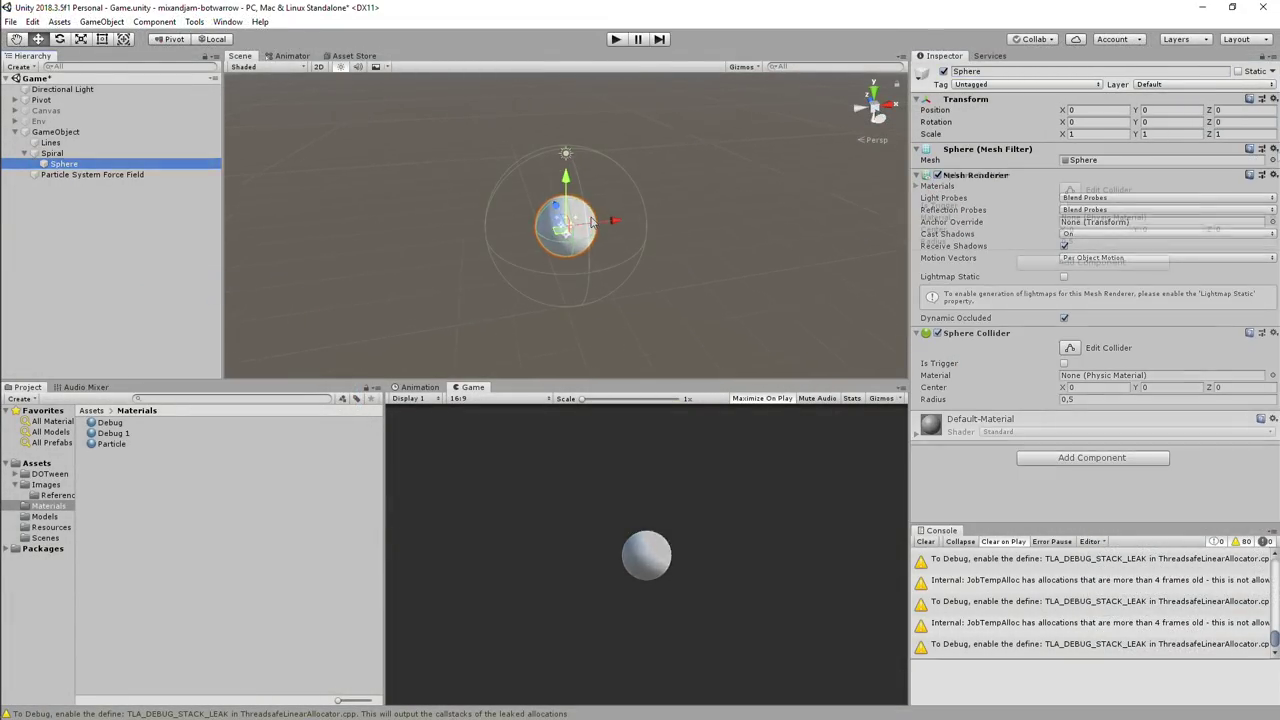
{"action": "left_click", "coordinate": [1274, 149]}
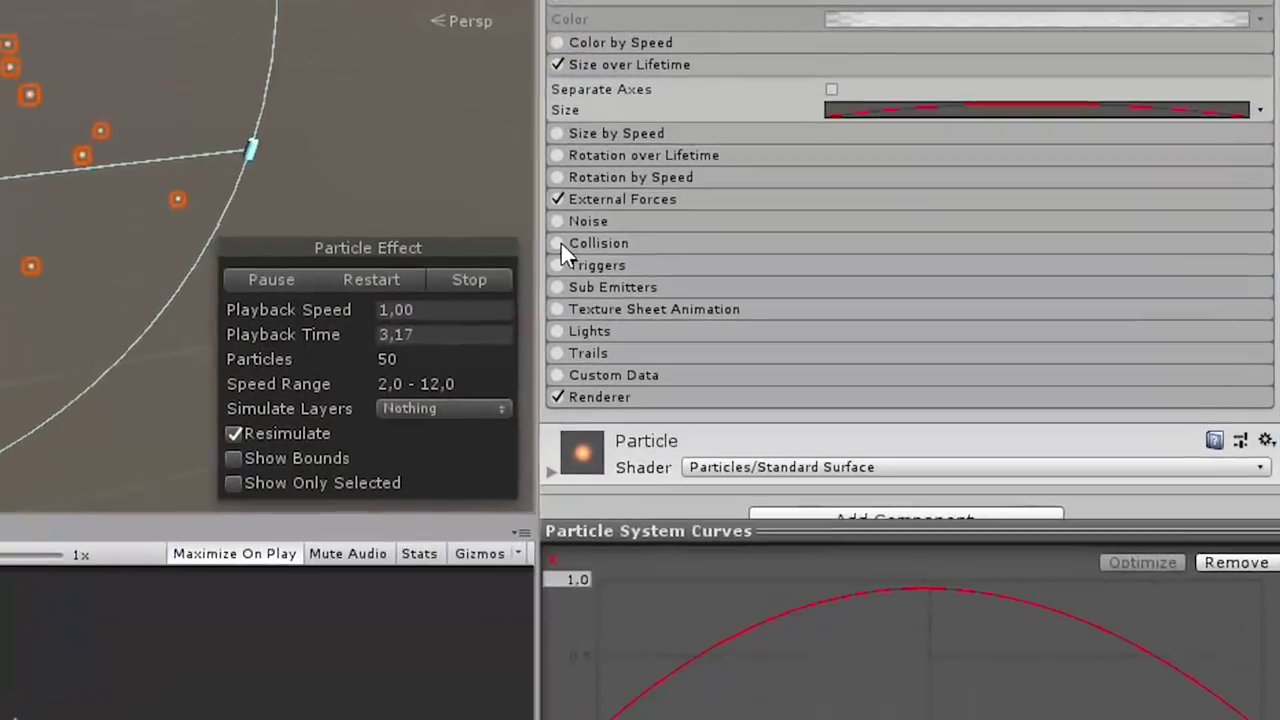
- Enable World collisions with Lifetime Loss 1 and raise ParticleRotation Speed to about 39
{"action": "left_click", "coordinate": [920, 249]}
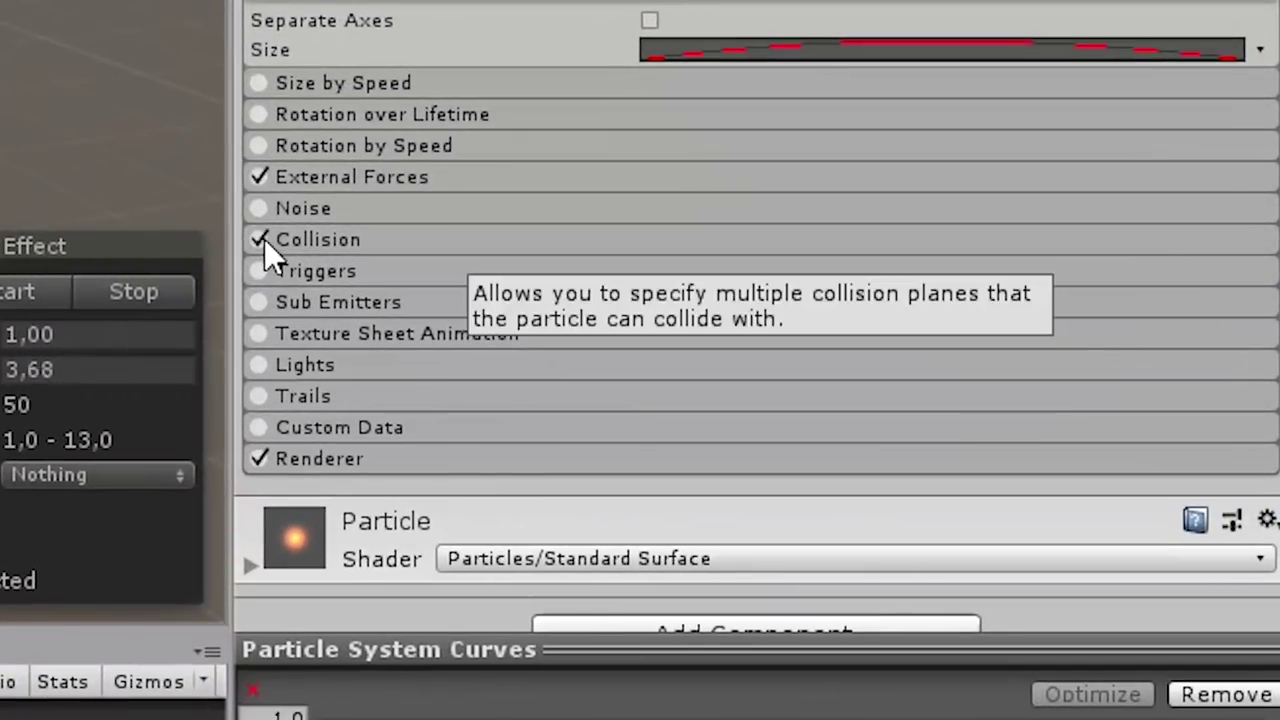
{"action": "left_click", "coordinate": [319, 239]}
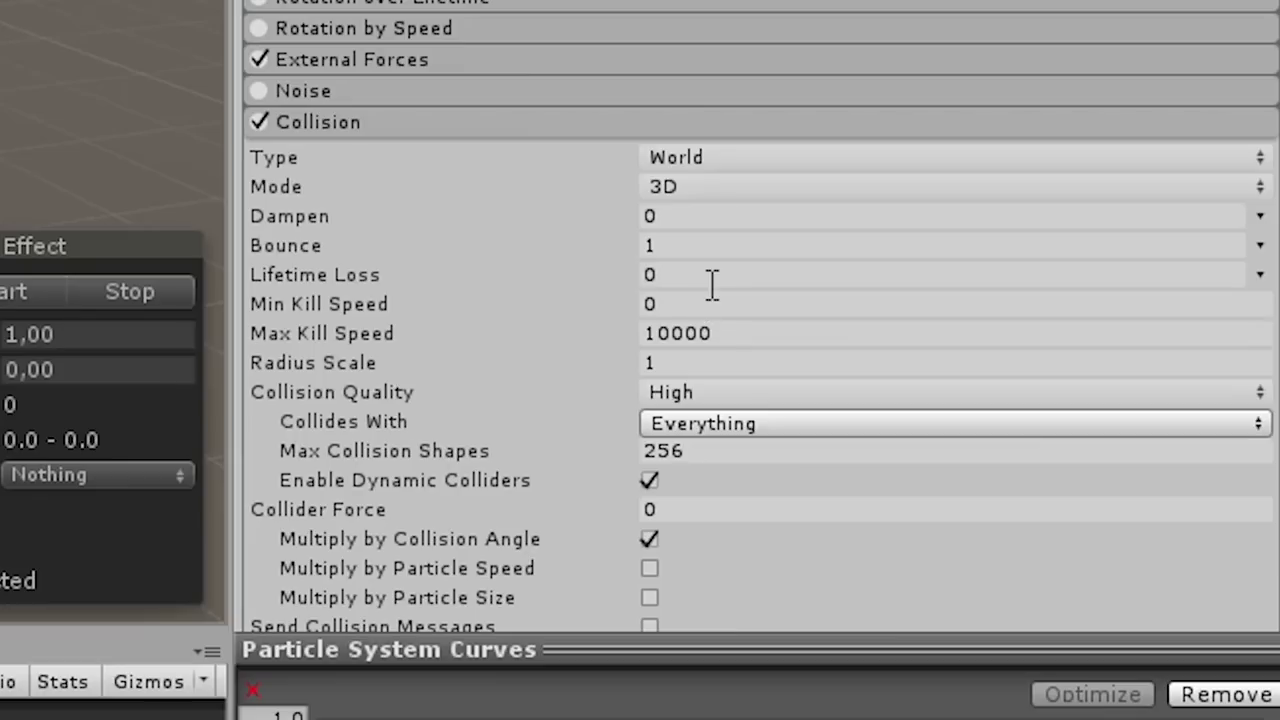
{"action": "left_click", "coordinate": [40, 275]}
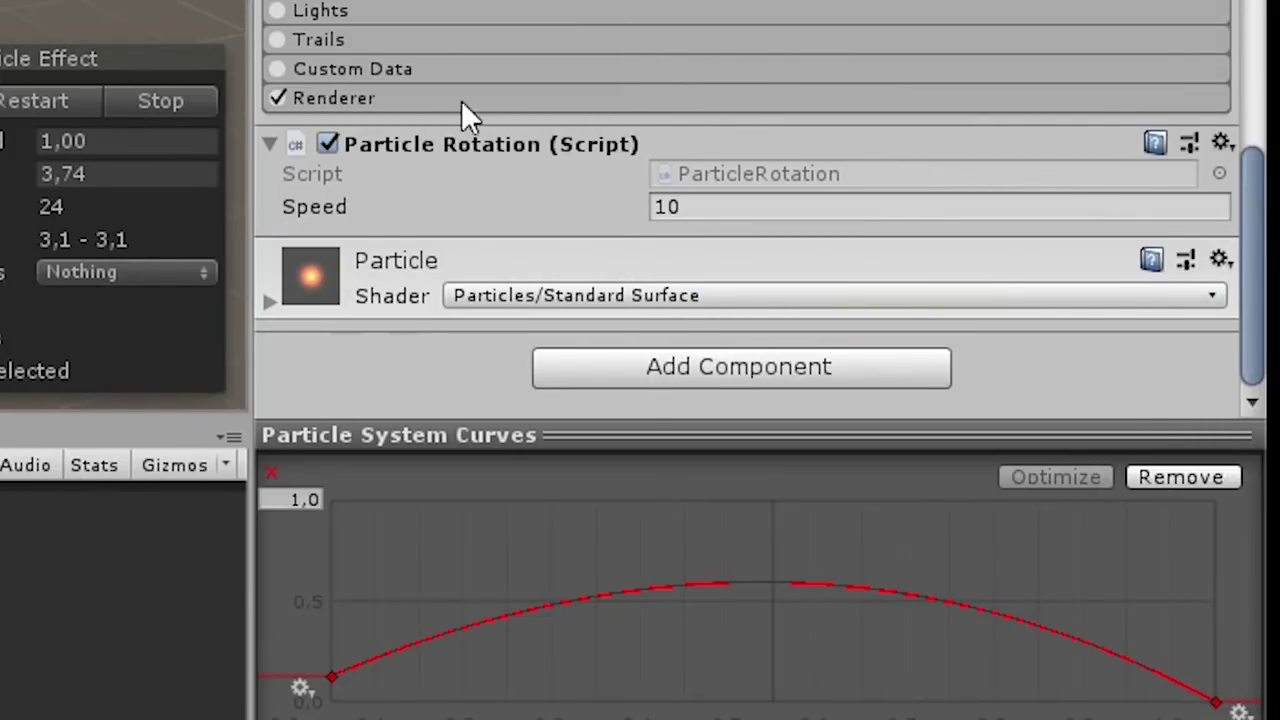
{"action": "left_click_drag", "start_coordinate": [589, 218], "coordinate": [362, 305]}
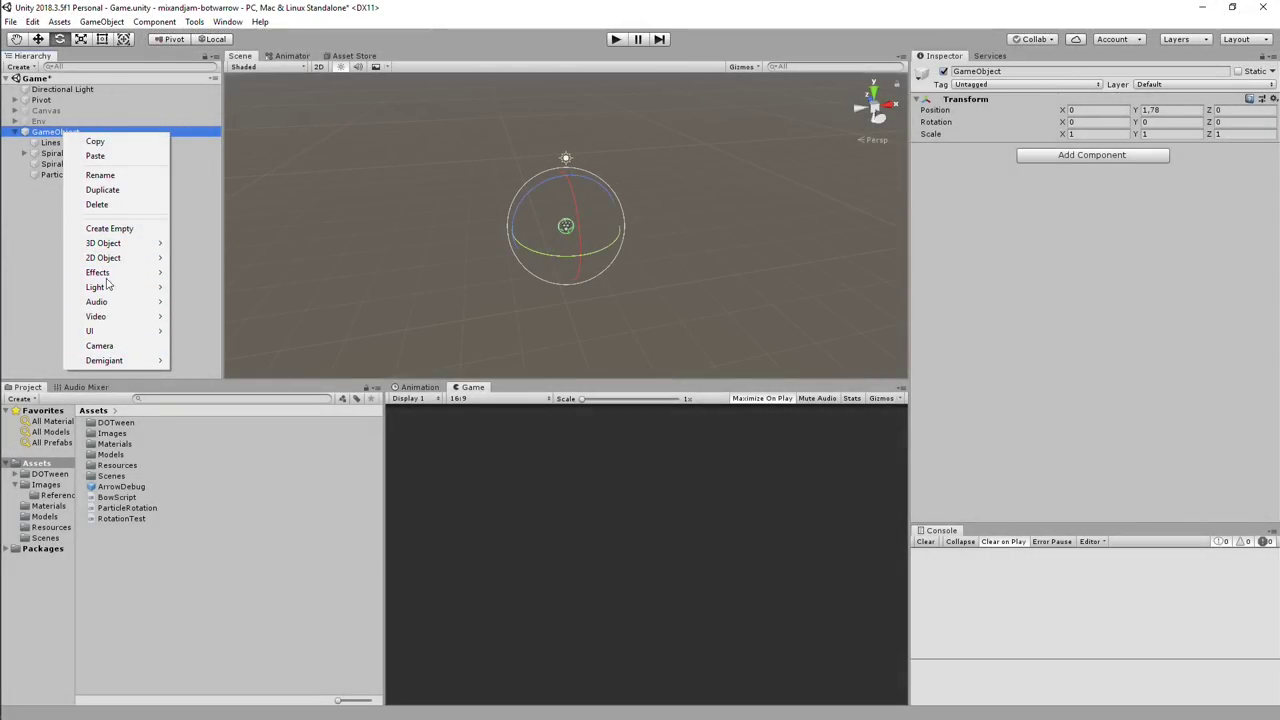
- Add a new particle system, then paste the blurred white ring into a new RGB Illustrator document
{"action": "left_click", "coordinate": [263, 275]}
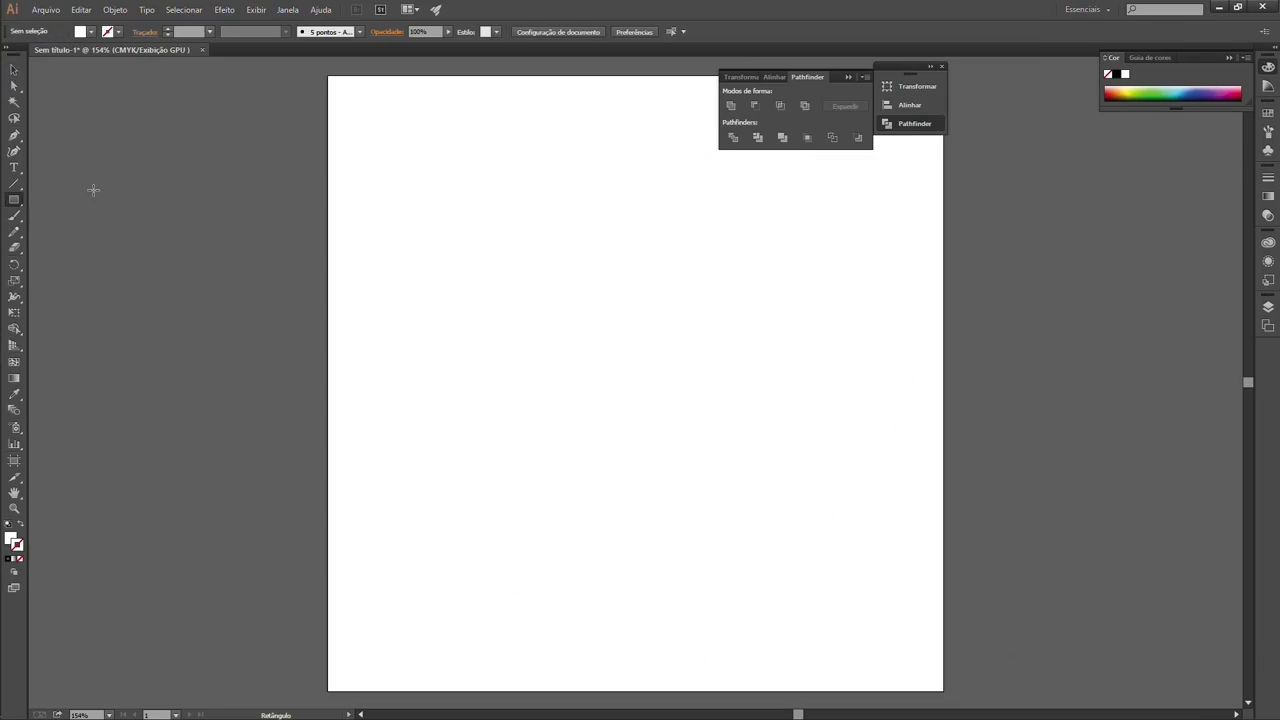
{"action": "left_click_drag", "start_coordinate": [307, 69], "coordinate": [977, 693]}
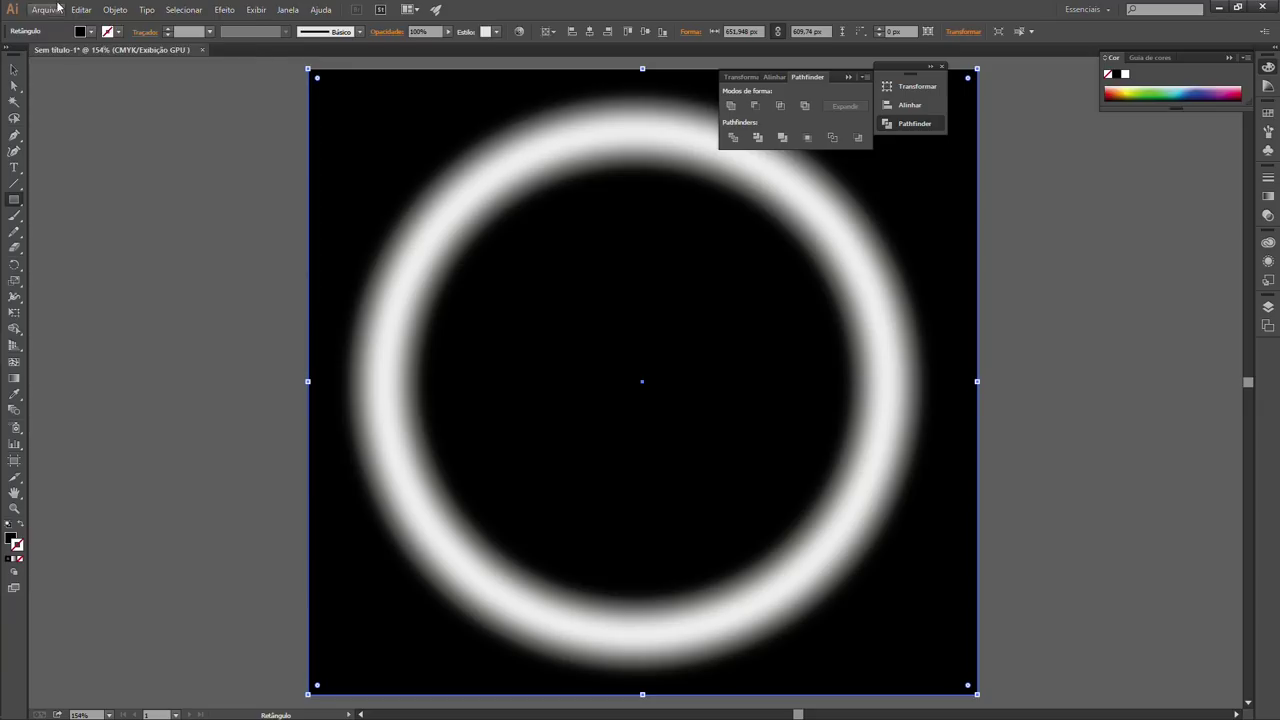
{"action": "key", "text": "ctrl+n"}
{"action": "key", "text": "Return"}
{"action": "key", "text": "ctrl+v"}
{"action": "left_click", "coordinate": [984, 482]}
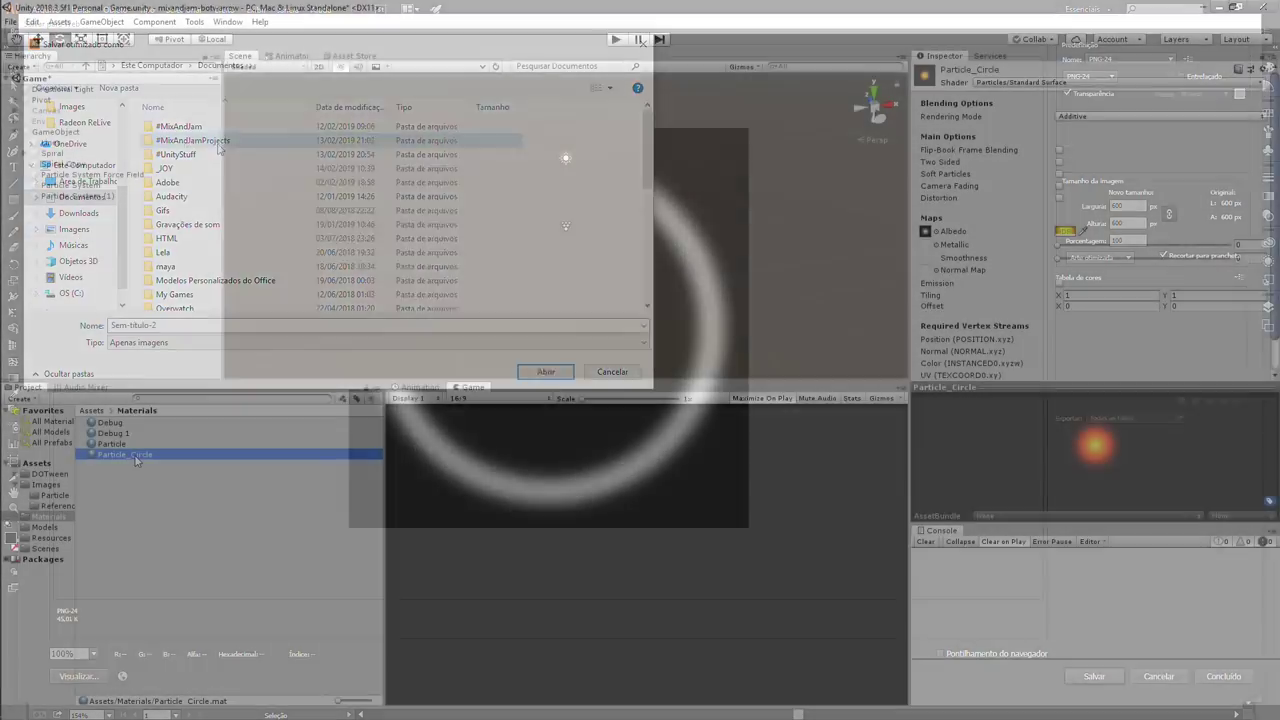
- Assign the Circle texture to the Particle_Circle material's Albedo slot
{"action": "left_click", "coordinate": [933, 231]}
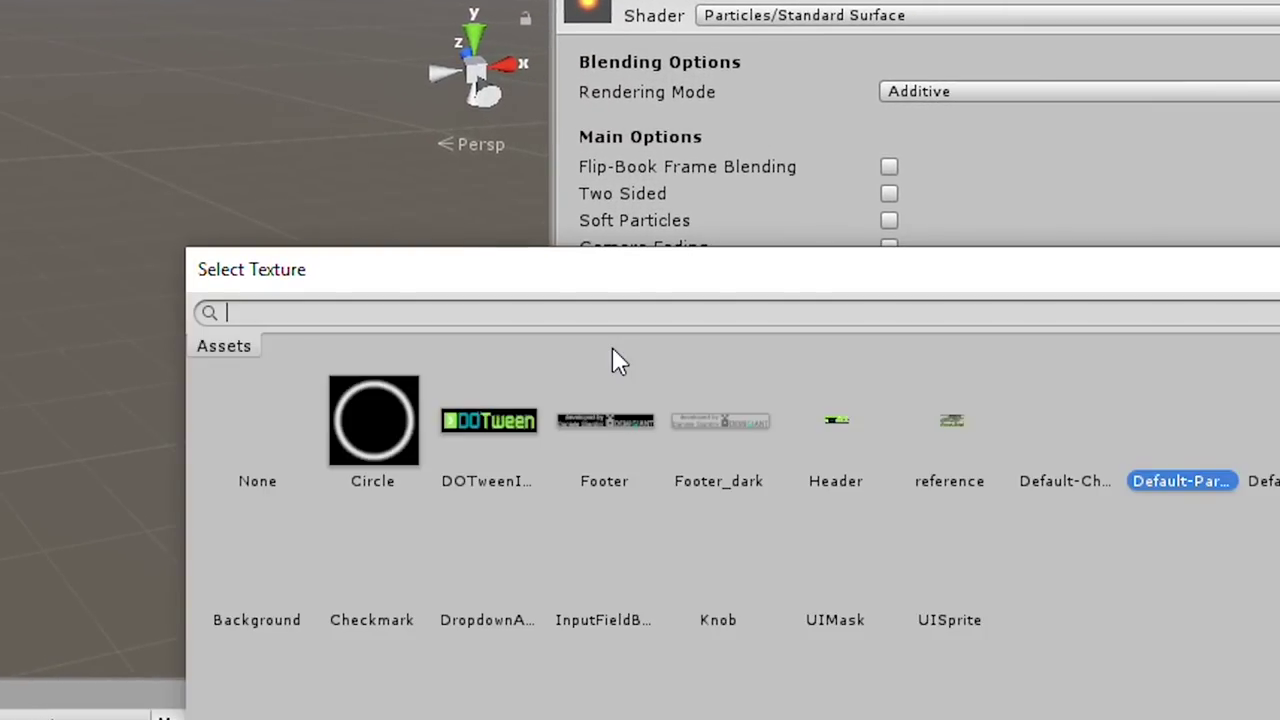
{"action": "double_click", "coordinate": [378, 431]}
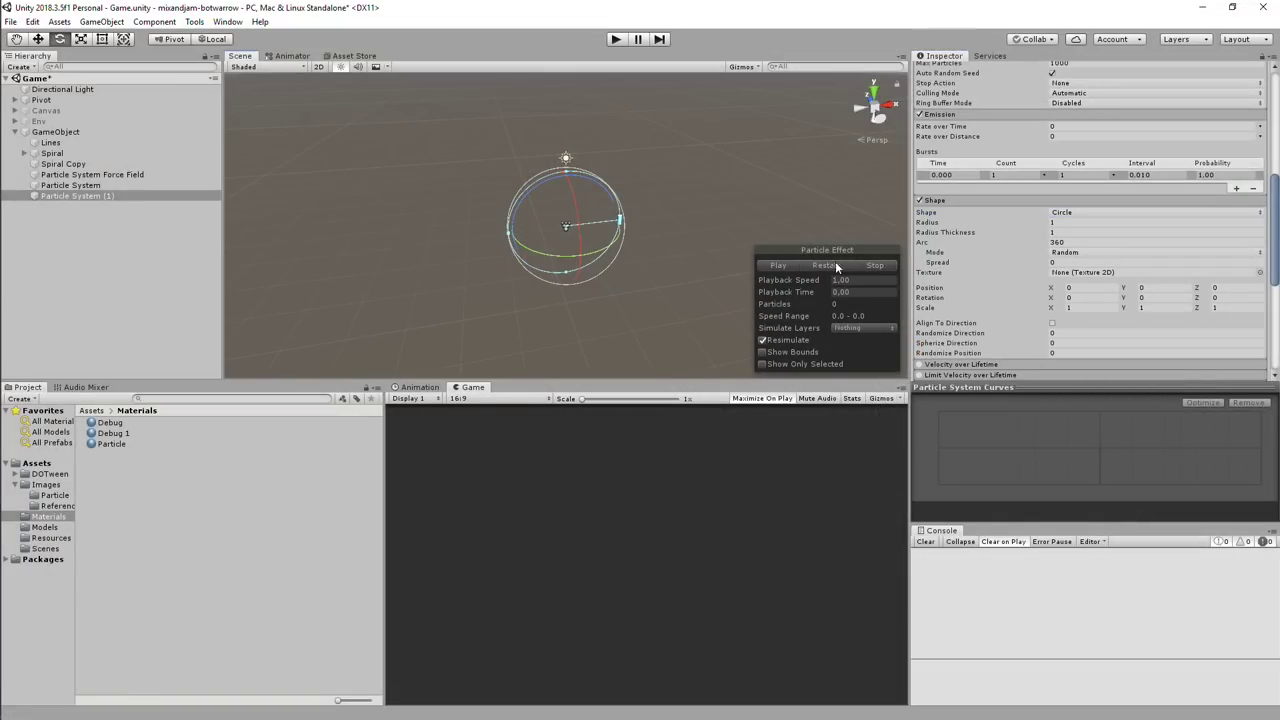
{"action": "left_click", "coordinate": [837, 268]}
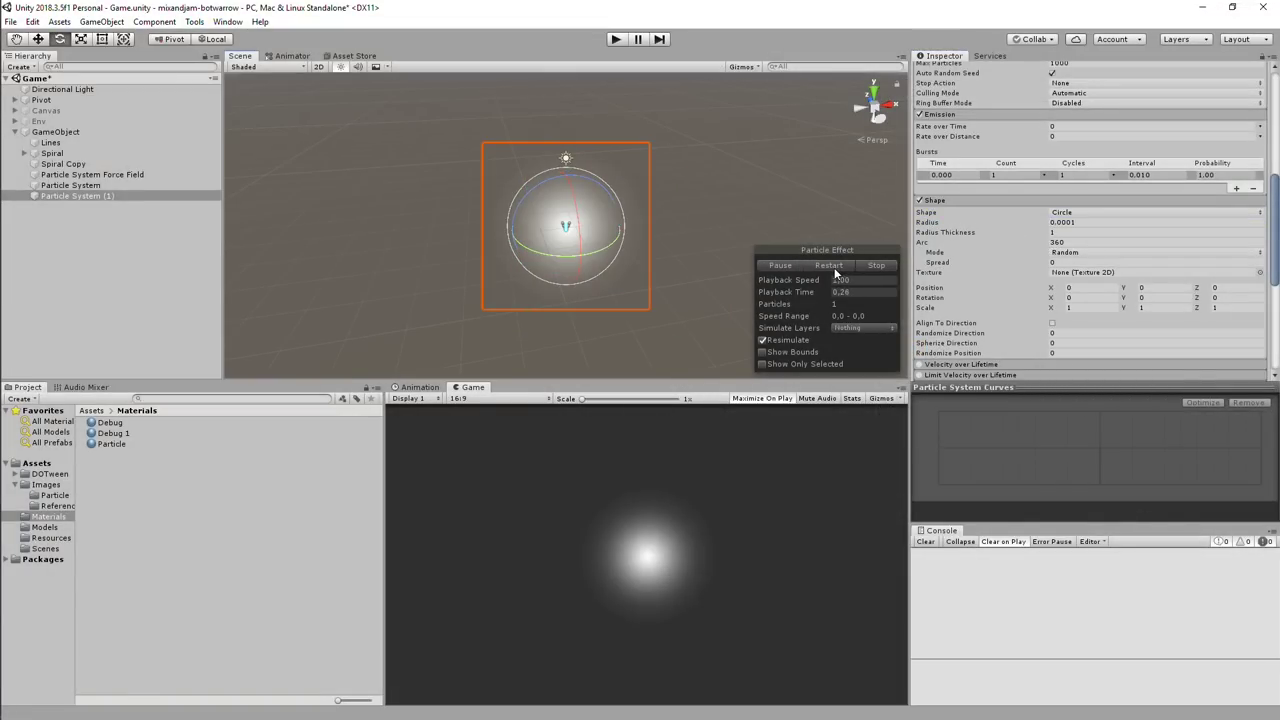
- Enable Size over Lifetime with a preset growing curve for the ring particle
{"action": "scroll", "coordinate": [1055, 261], "scroll_direction": "down", "scroll_amount": 4}
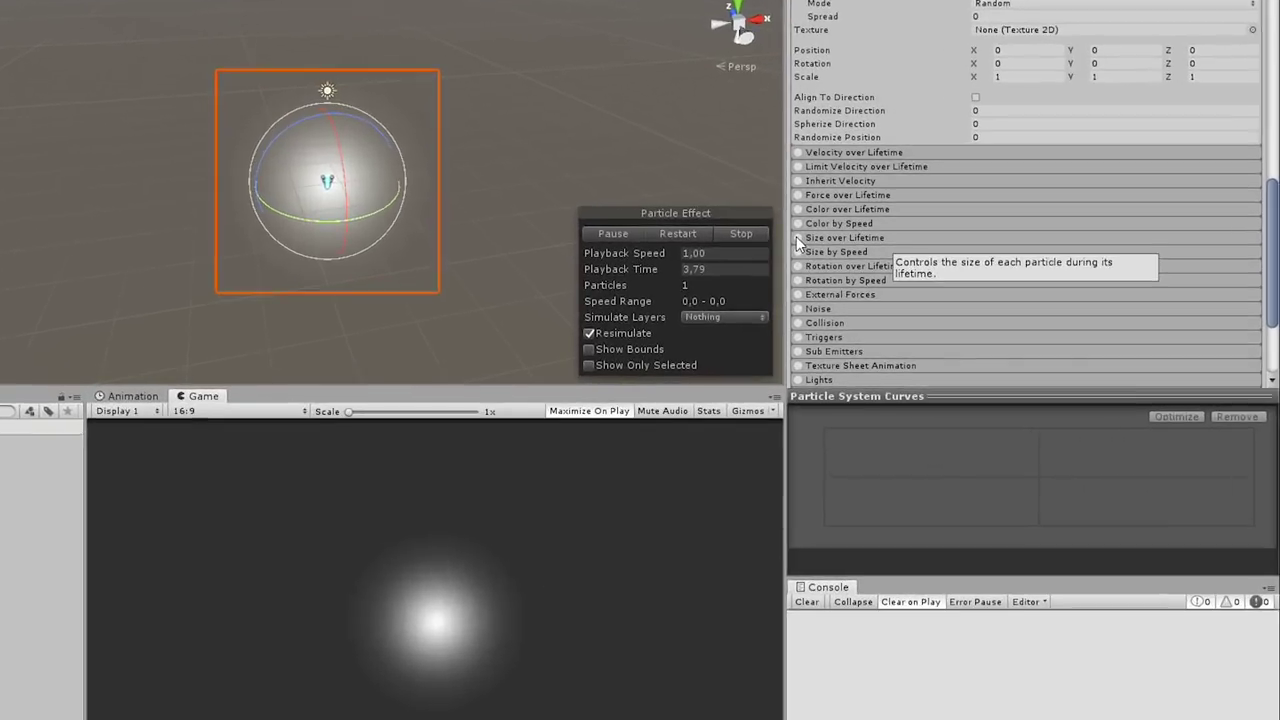
{"action": "left_click", "coordinate": [918, 268]}
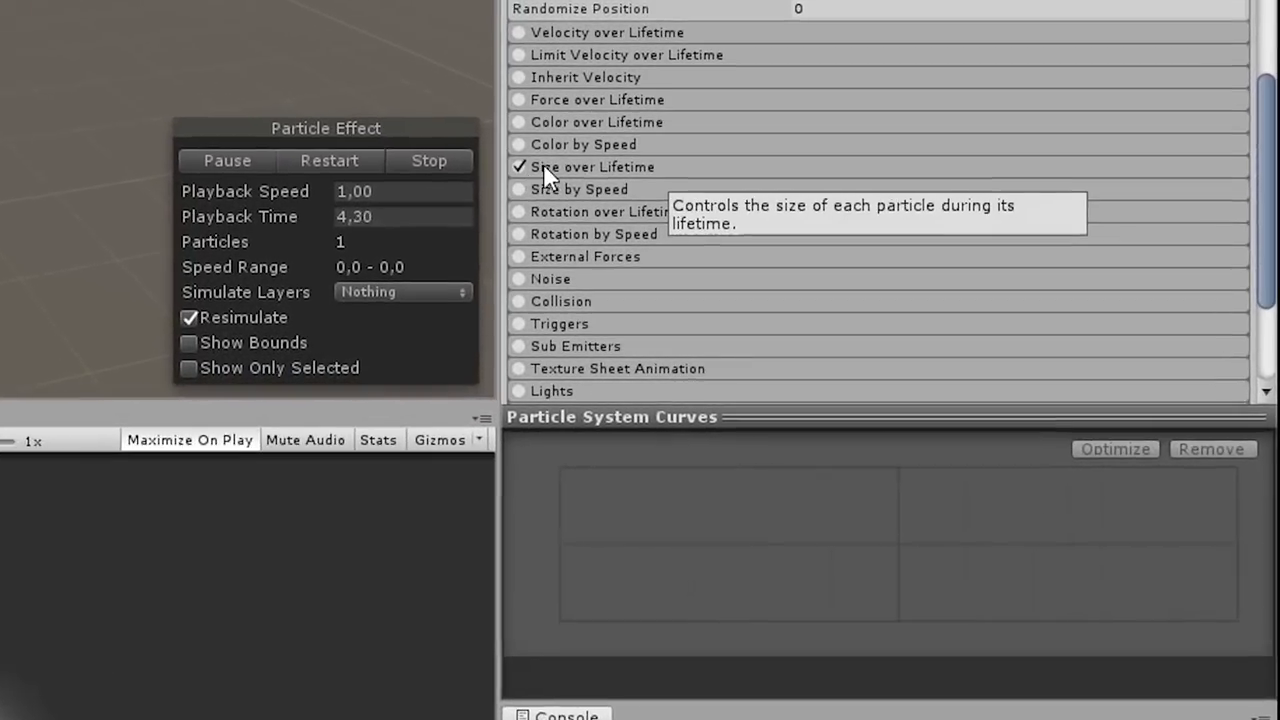
{"action": "left_click", "coordinate": [990, 268]}
{"action": "left_click", "coordinate": [1097, 290]}
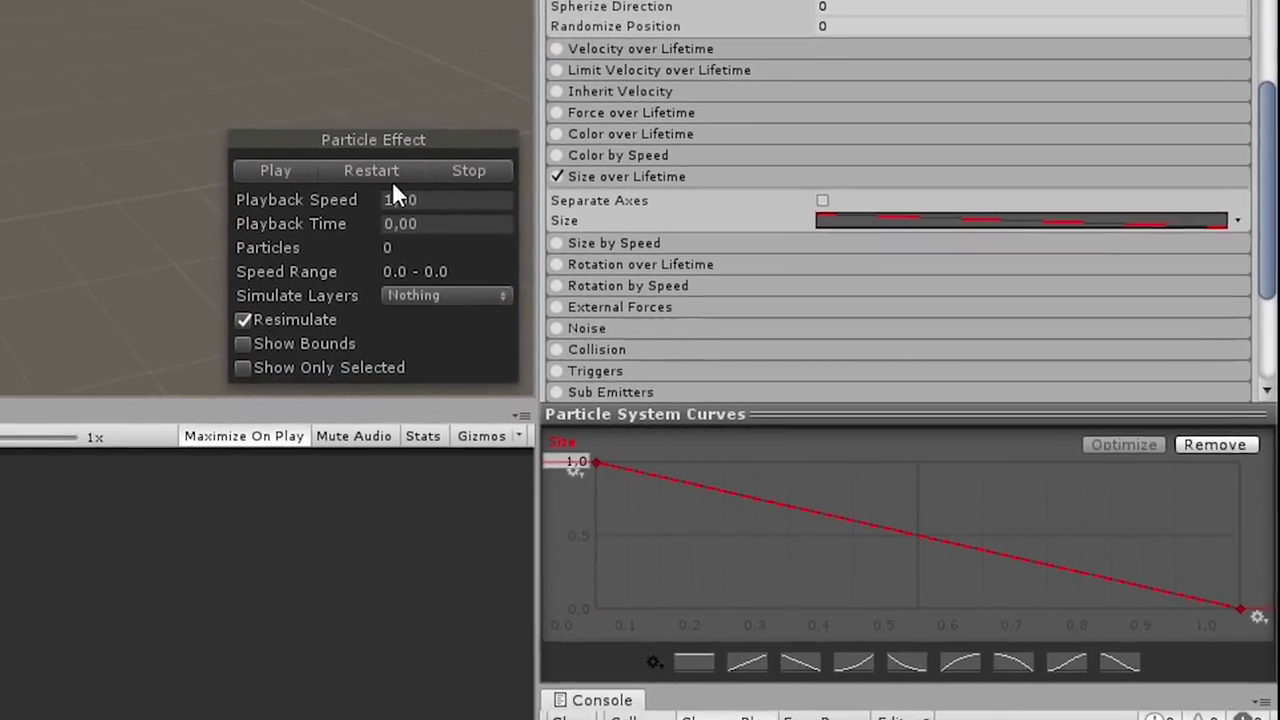
{"action": "left_click", "coordinate": [256, 150]}
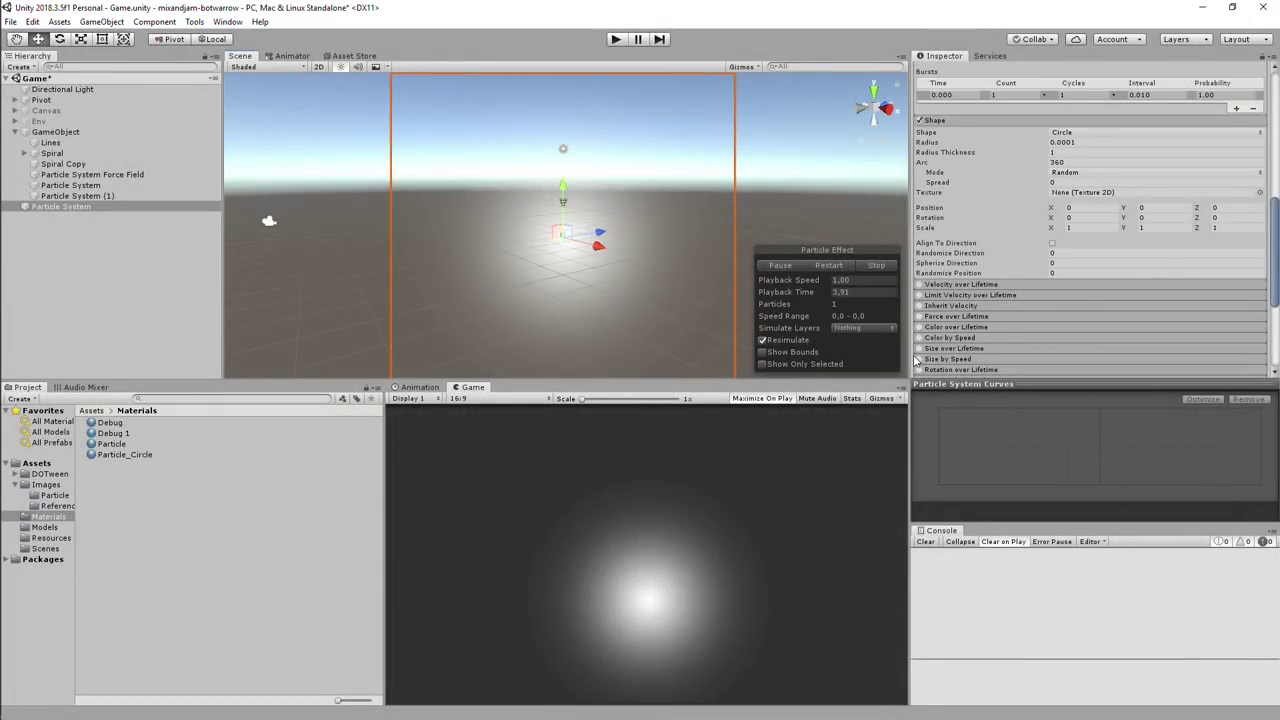
- Enable Size over Lifetime and shape the size curve to rise then fall
{"action": "left_click", "coordinate": [948, 349]}
{"action": "scroll", "coordinate": [1110, 285], "scroll_direction": "down", "scroll_amount": 3}
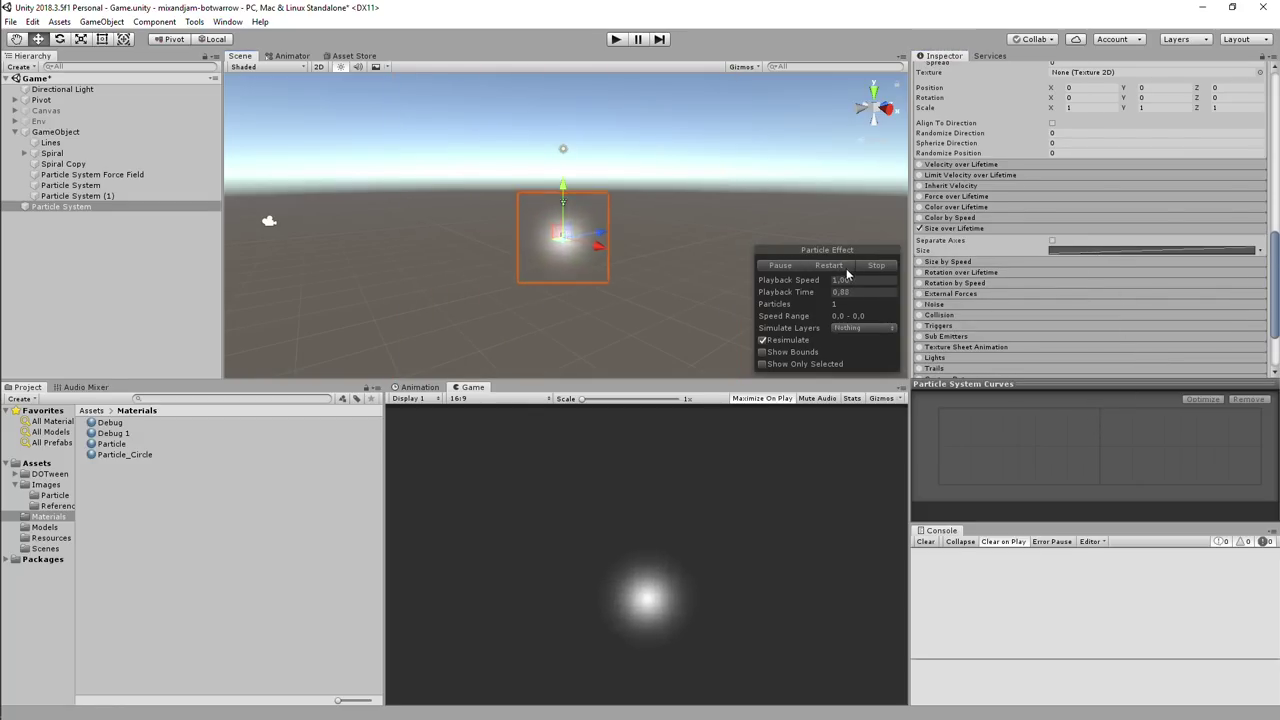
{"action": "left_click", "coordinate": [1150, 250]}
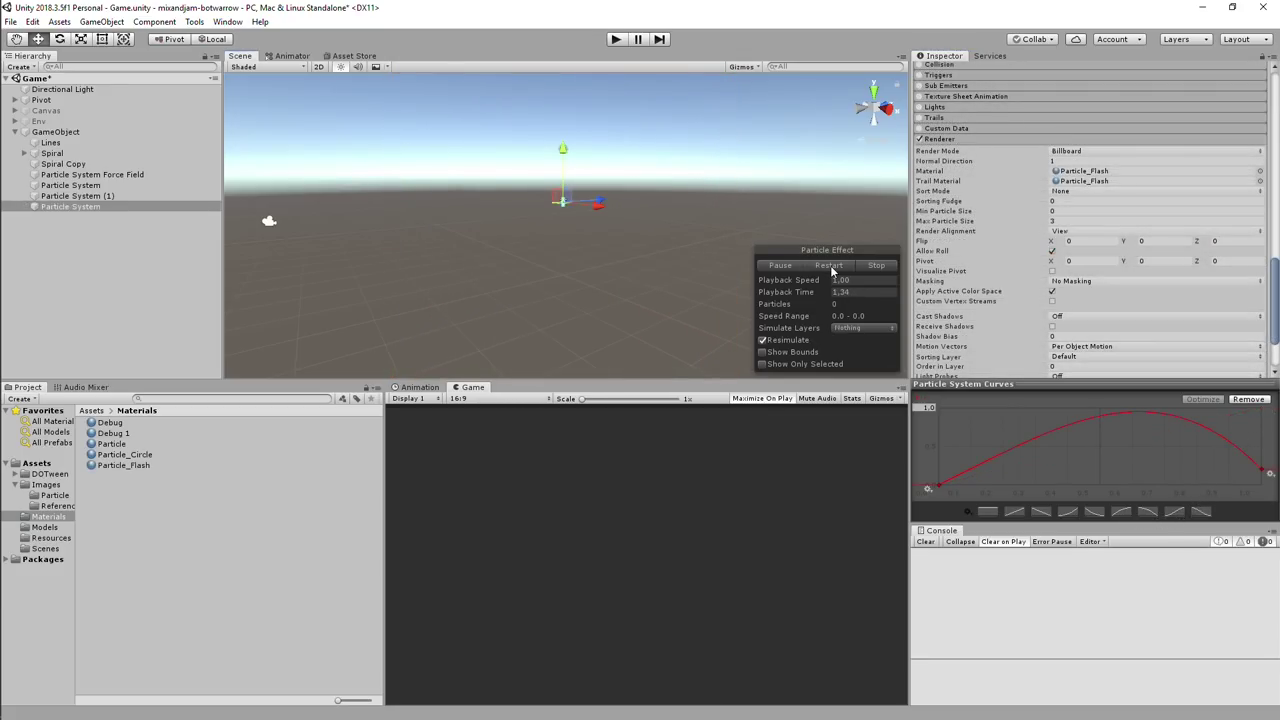
{"action": "left_click", "coordinate": [60, 154], "text": "shift"}
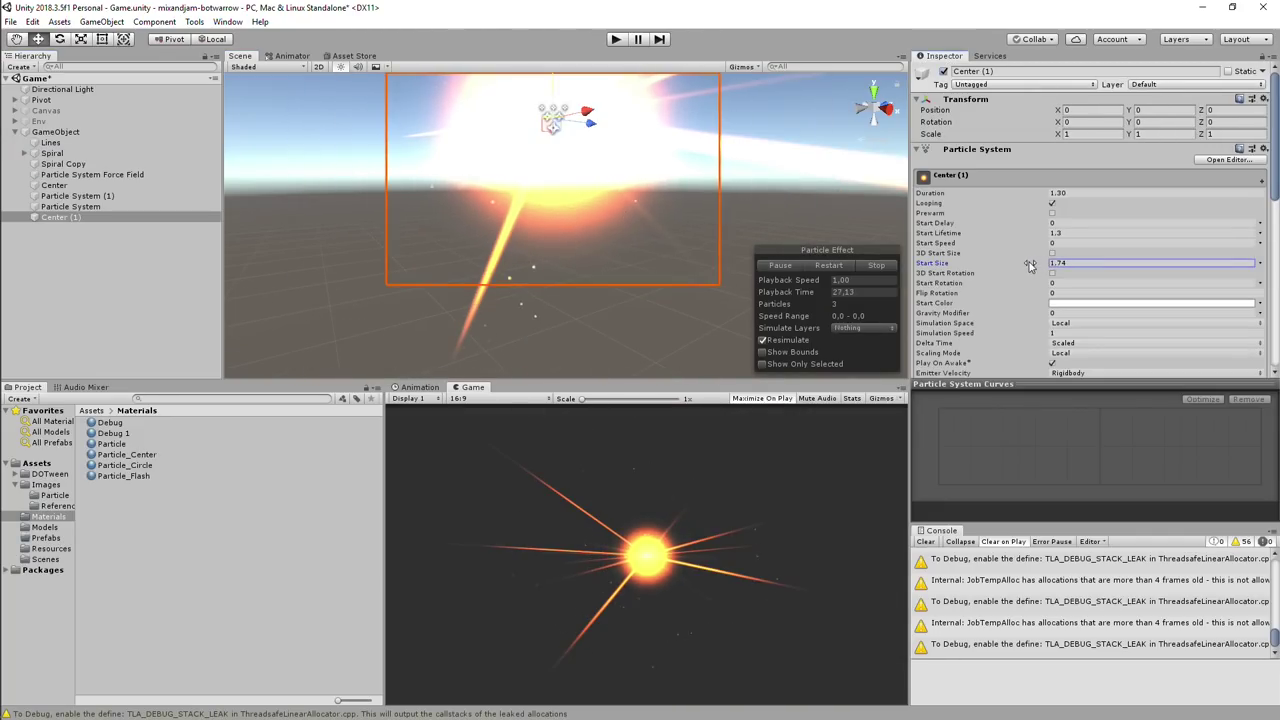
- Set Center (1) Start Size to 1.37, loop Lines (1), and set its Speed Scale to 0.64
{"action": "left_click_drag", "start_coordinate": [1030, 265], "coordinate": [1022, 265]}
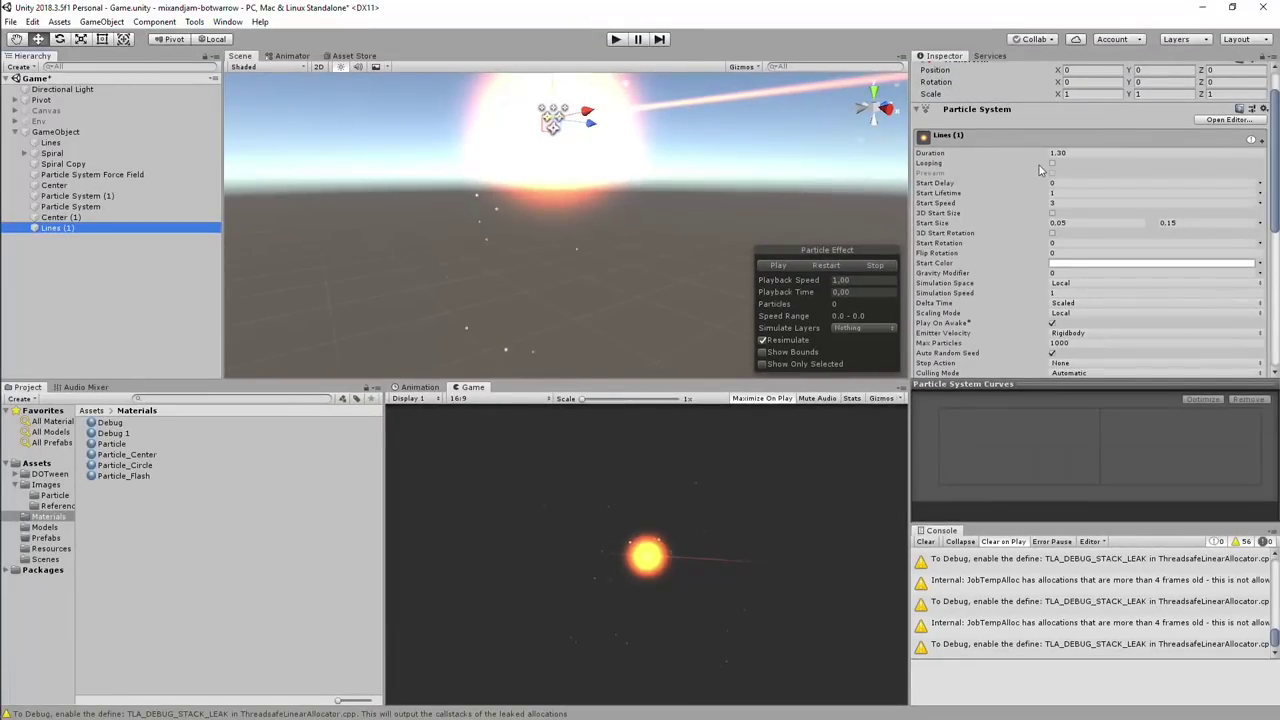
{"action": "left_click", "coordinate": [918, 178]}
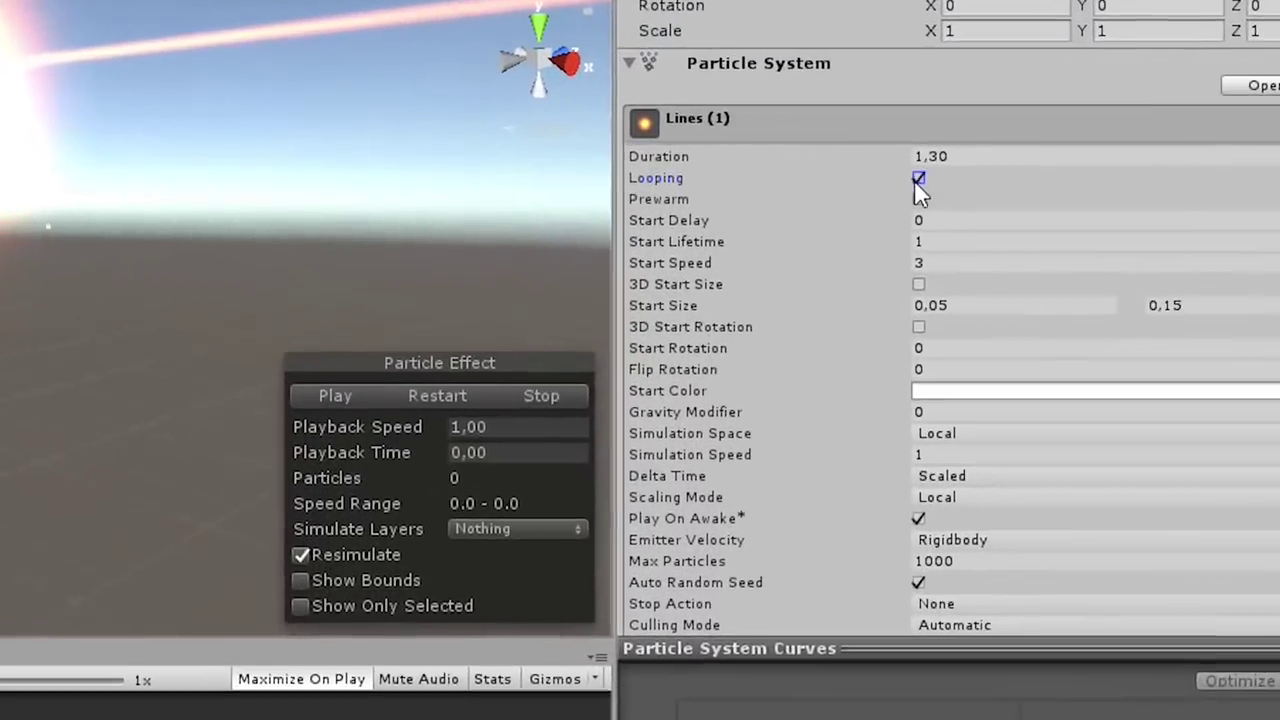
{"action": "left_click", "coordinate": [437, 396]}
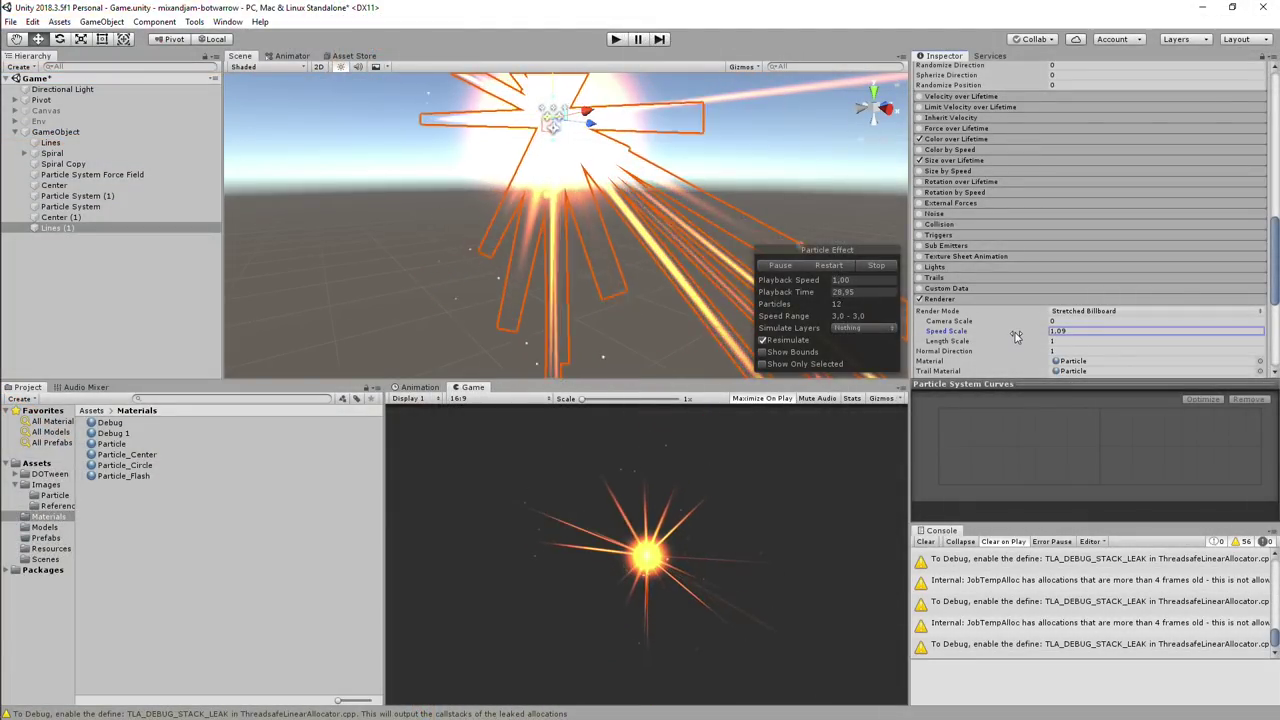
{"action": "left_click_drag", "start_coordinate": [1015, 336], "coordinate": [1006, 337]}
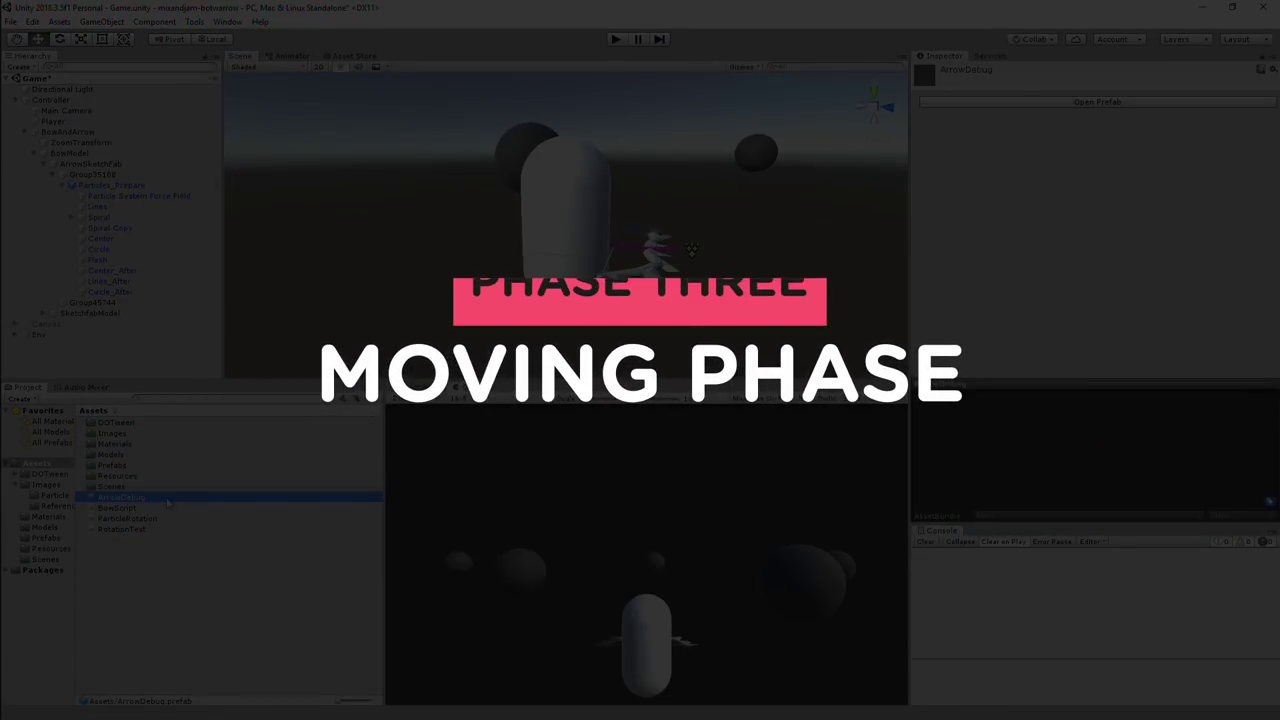
- Open the ArrowDebug prefab and create a new Particle System on the arrow
{"action": "double_click", "coordinate": [166, 499]}
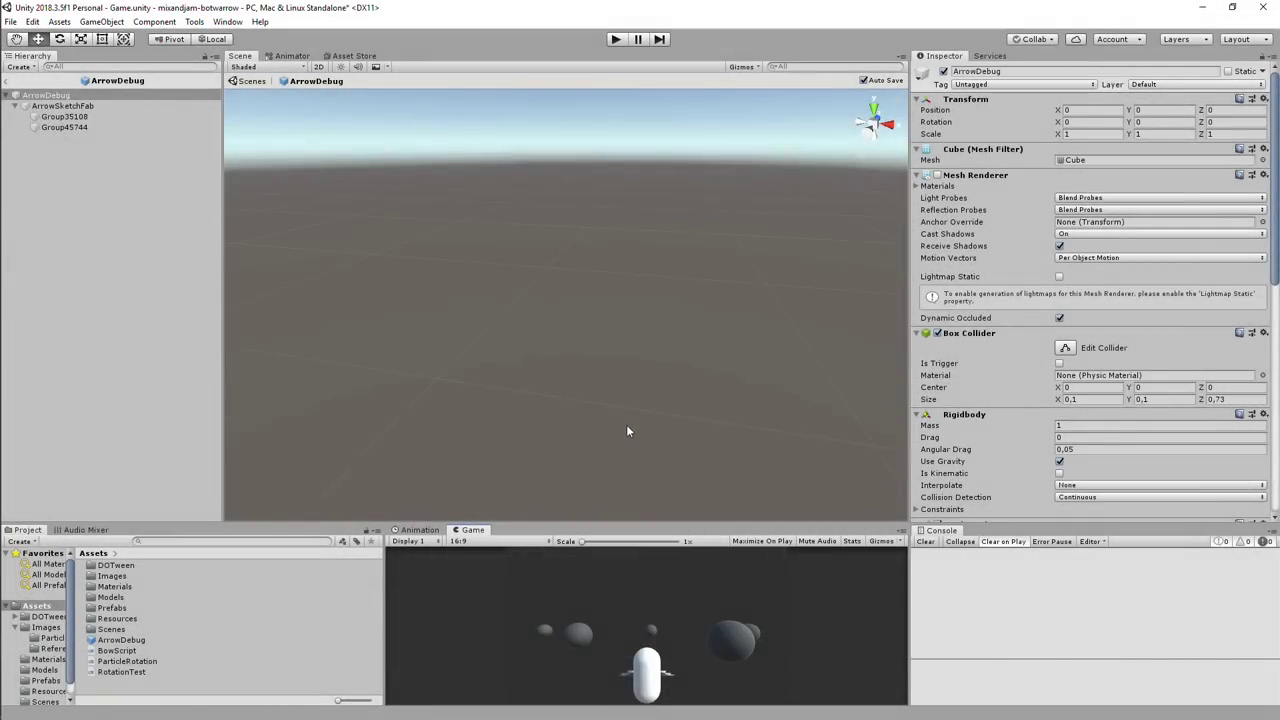
{"action": "right_click_drag", "start_coordinate": [628, 428], "coordinate": [441, 498]}
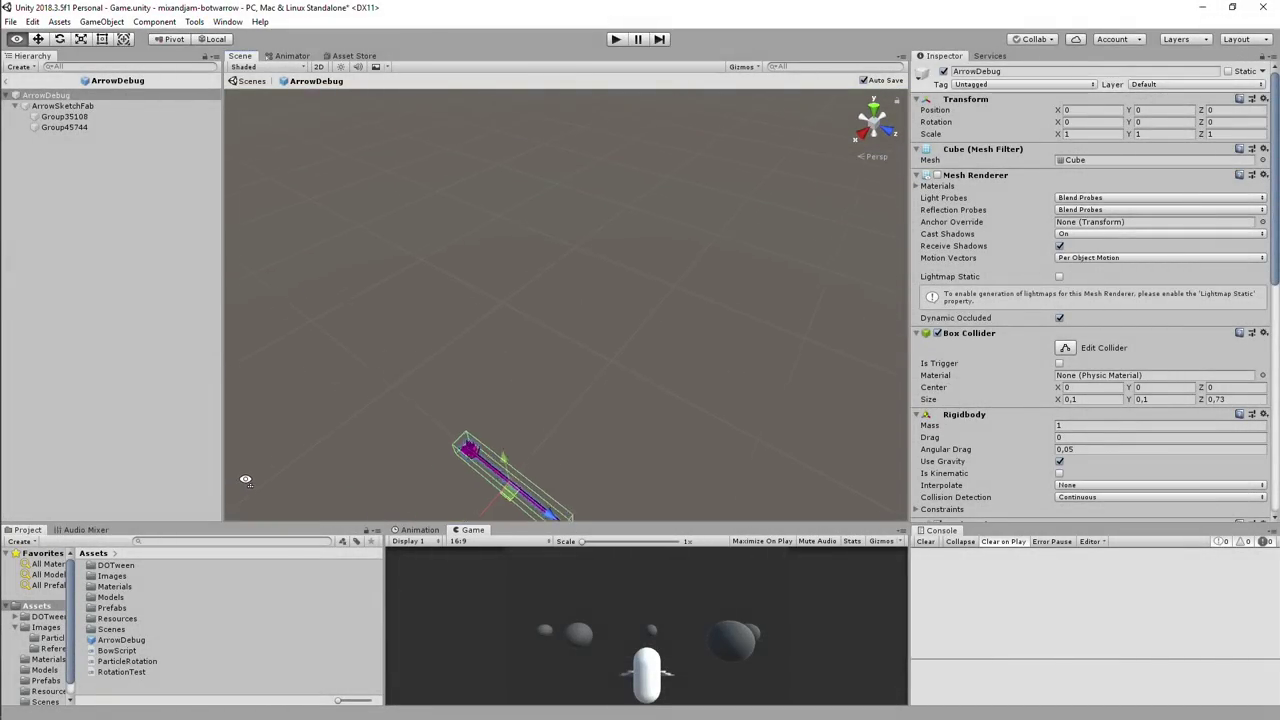
{"action": "left_click", "coordinate": [92, 106]}
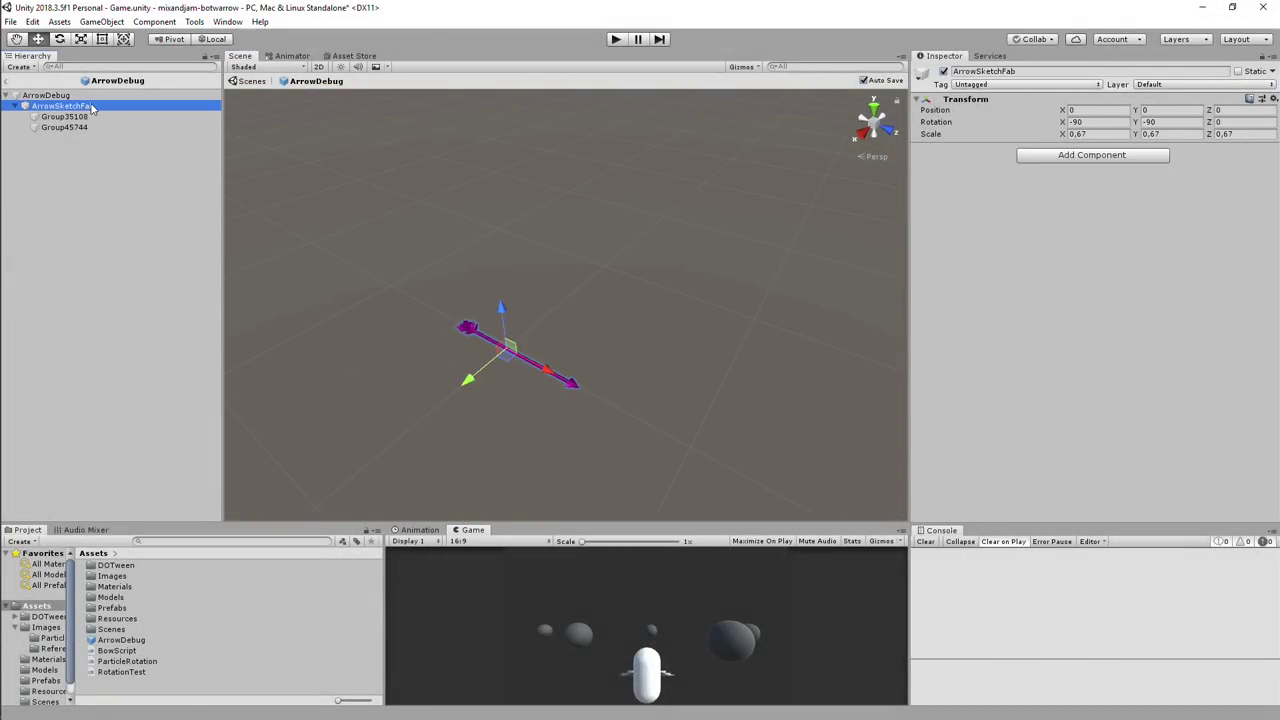
{"action": "left_click", "coordinate": [64, 117]}
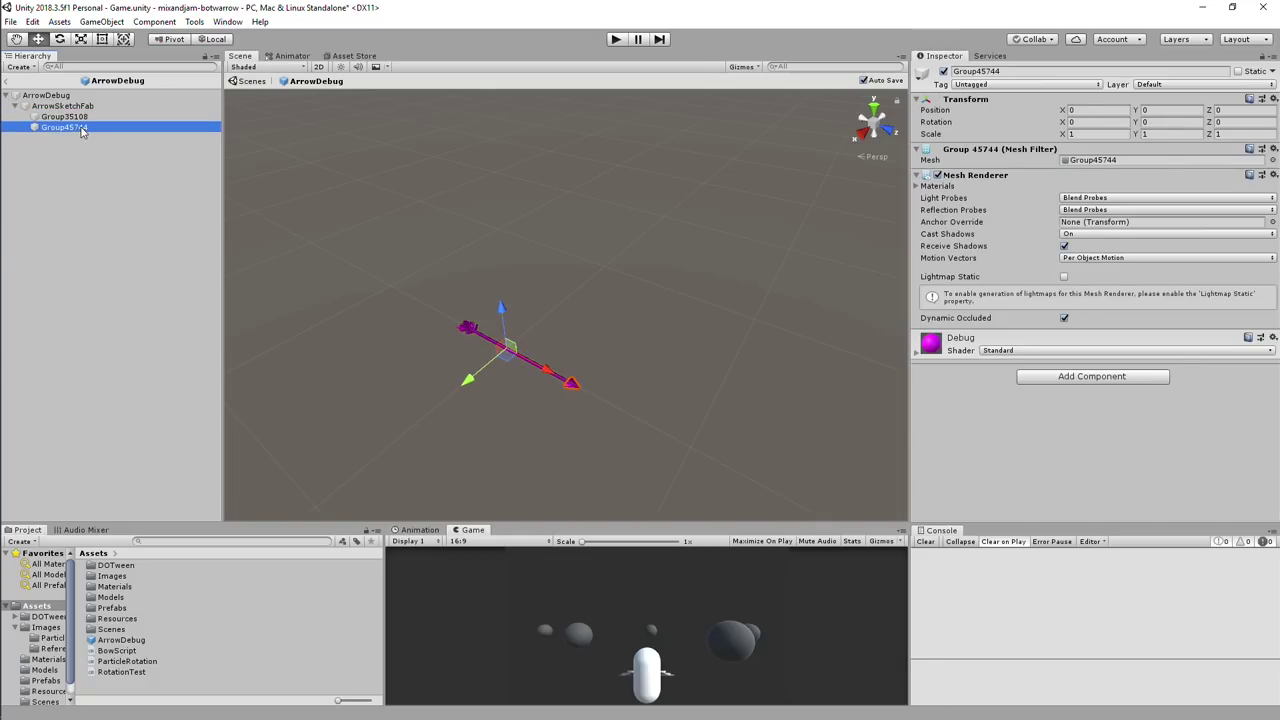
{"action": "right_click", "coordinate": [82, 128]}
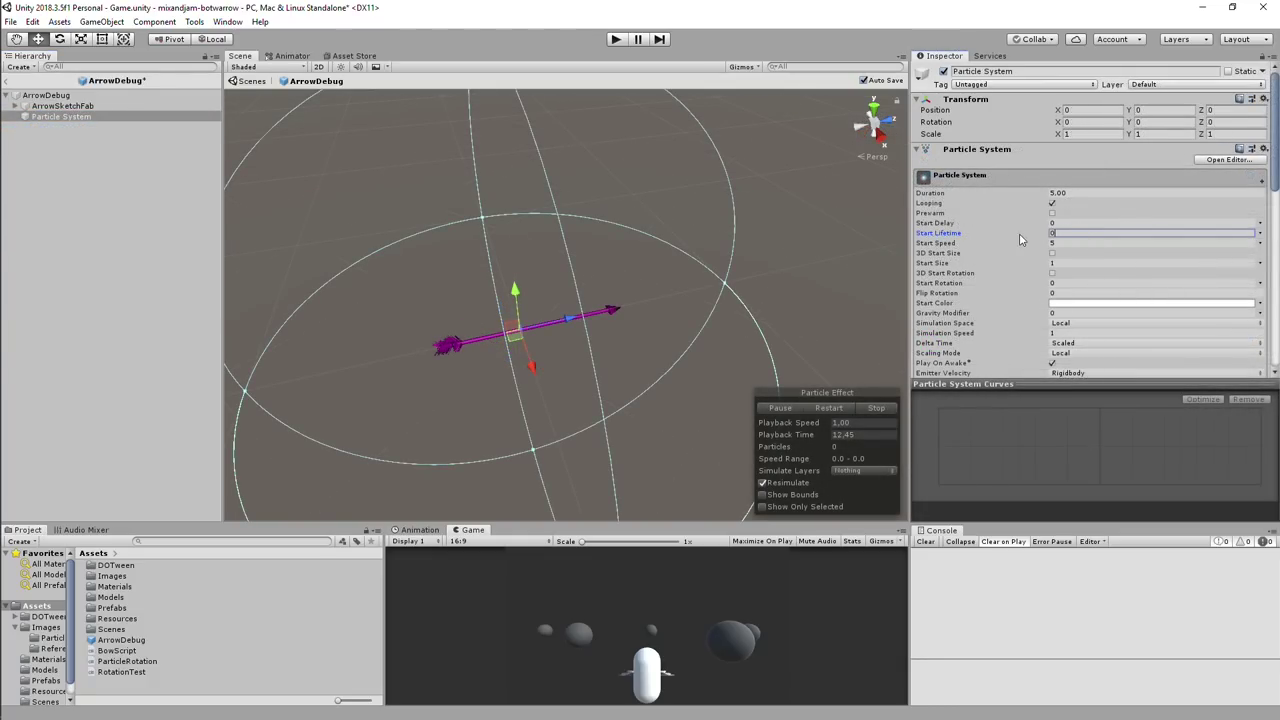
- Set Start Lifetime 1, Start Speed 0, shape radius 0.2, and World simulation space
{"action": "type", "text": "1"}
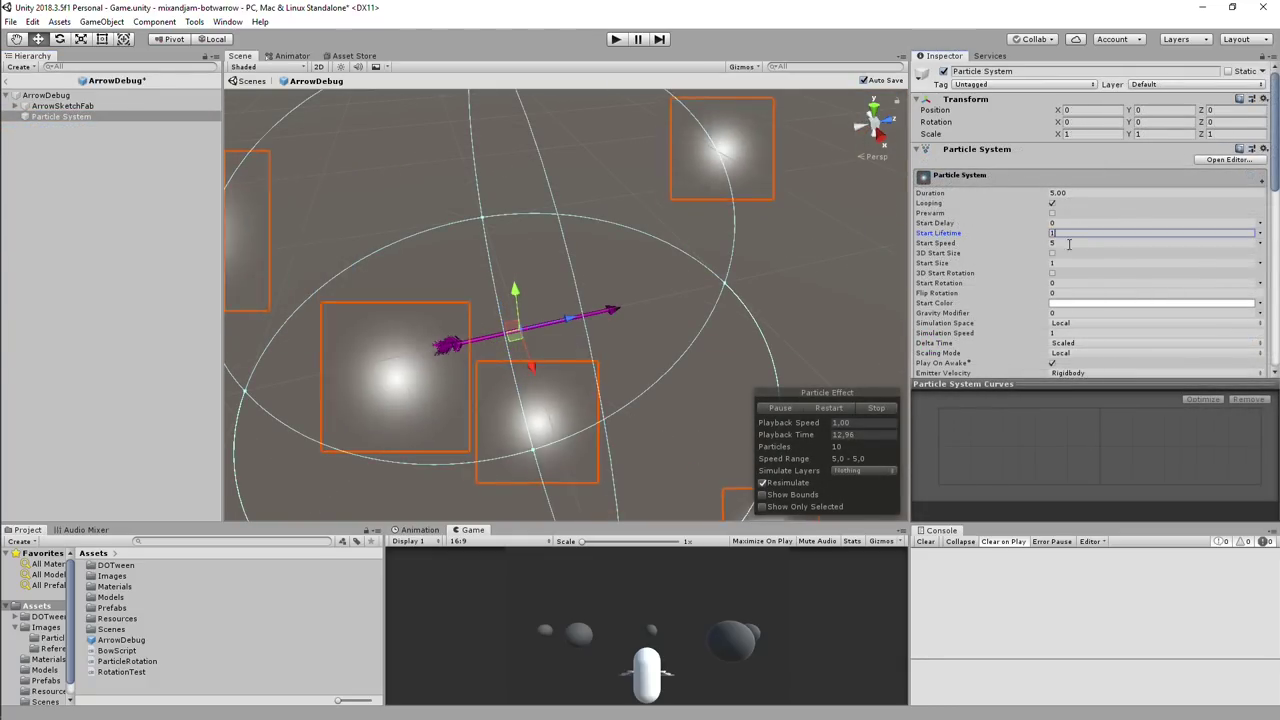
{"action": "key", "text": "Tab"}
{"action": "type", "text": "0"}
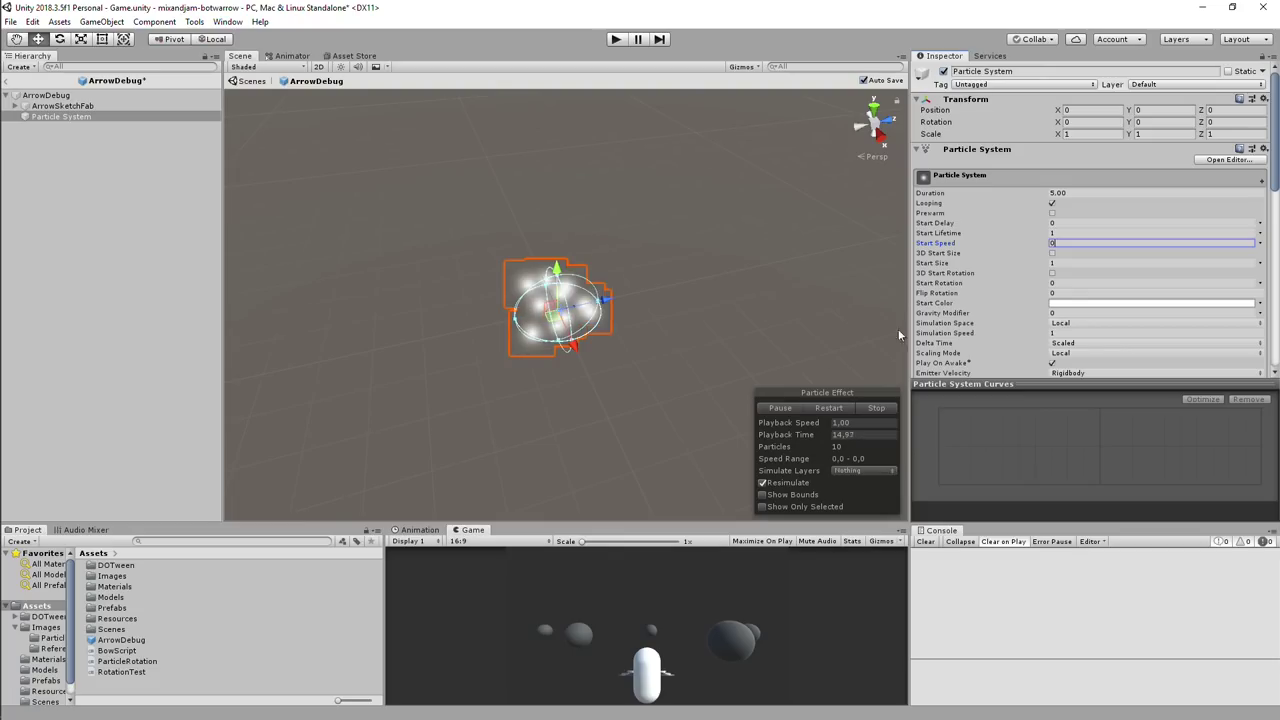
{"action": "scroll", "coordinate": [898, 335], "scroll_direction": "up", "scroll_amount": 5}
{"action": "scroll", "coordinate": [737, 357], "scroll_direction": "down", "scroll_amount": 3}
{"action": "scroll", "coordinate": [1035, 274], "scroll_direction": "down", "scroll_amount": 4}
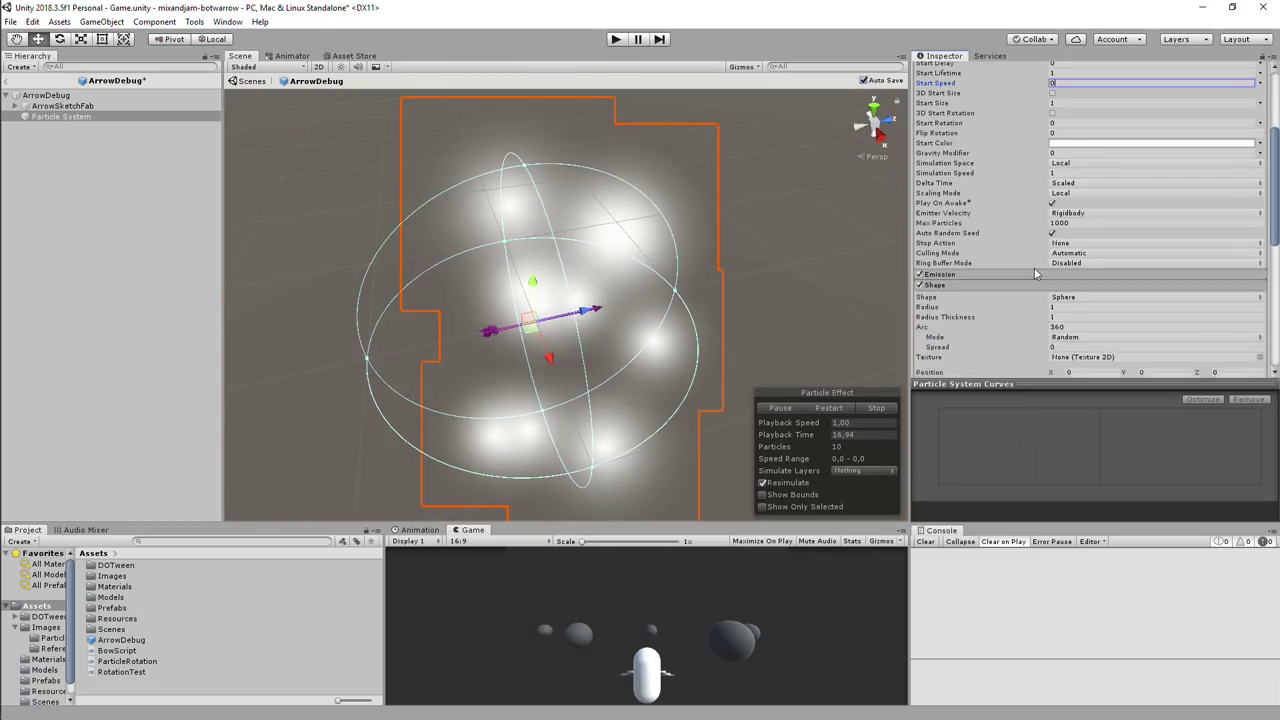
{"action": "scroll", "coordinate": [1035, 274], "scroll_direction": "down", "scroll_amount": 1}
{"action": "left_click_drag", "start_coordinate": [1030, 268], "coordinate": [1020, 273]}
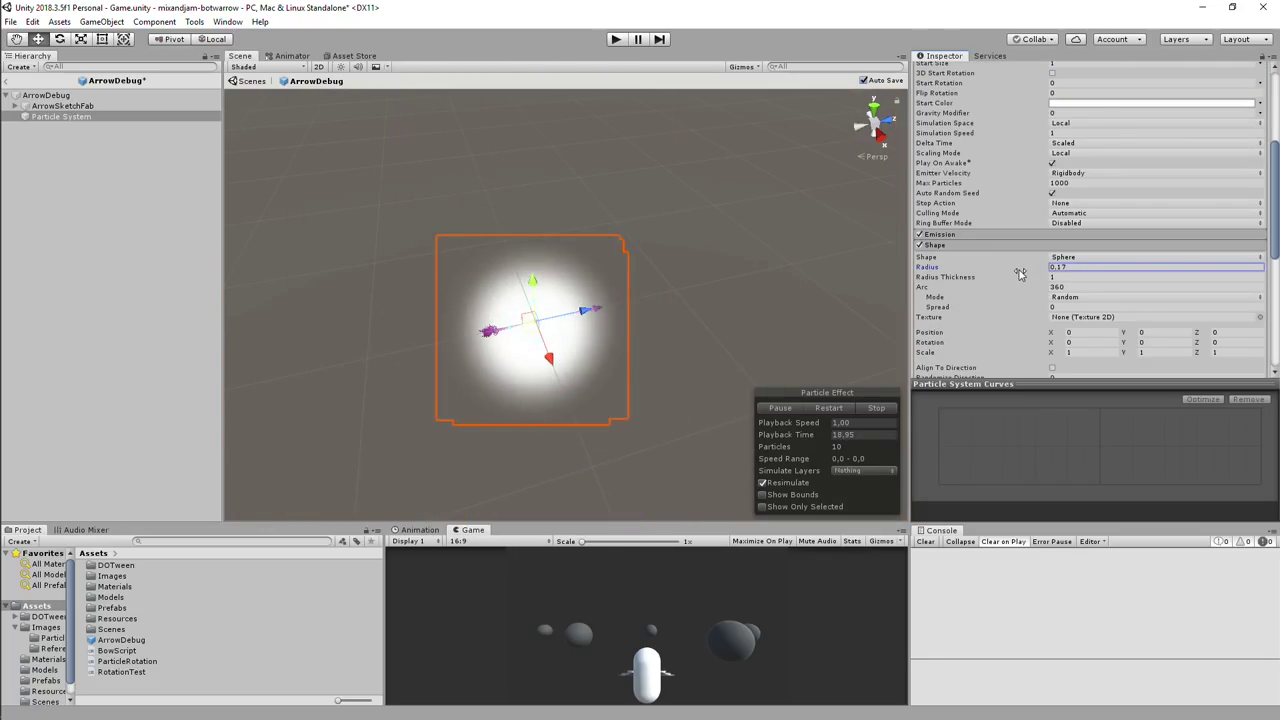
{"action": "scroll", "coordinate": [1017, 270], "scroll_direction": "down", "scroll_amount": 5}
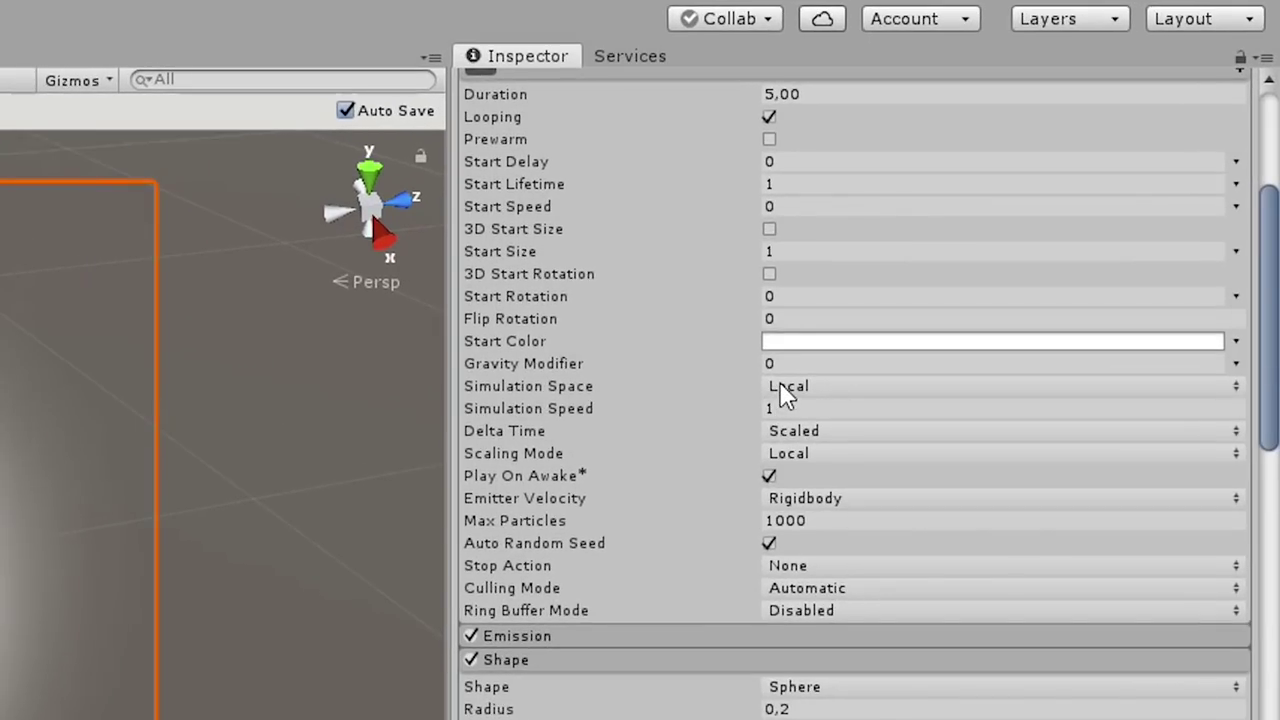
{"action": "left_click", "coordinate": [1058, 207]}
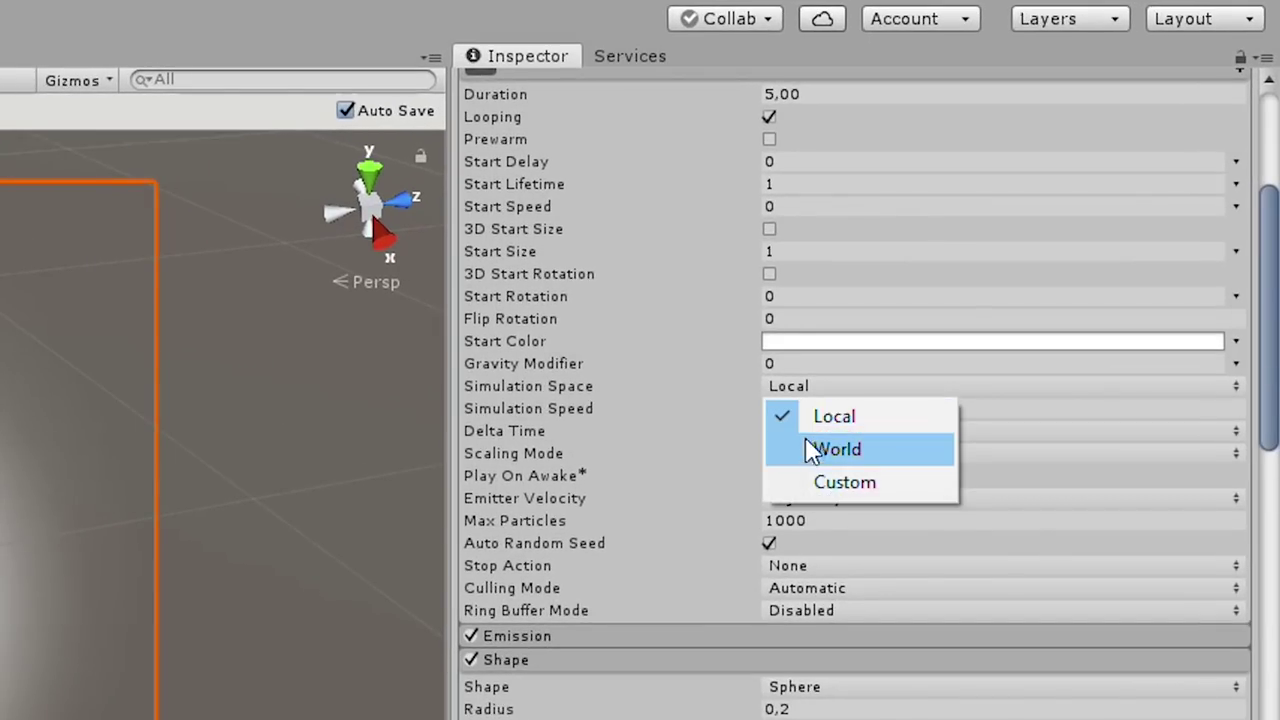
{"action": "left_click", "coordinate": [812, 463]}
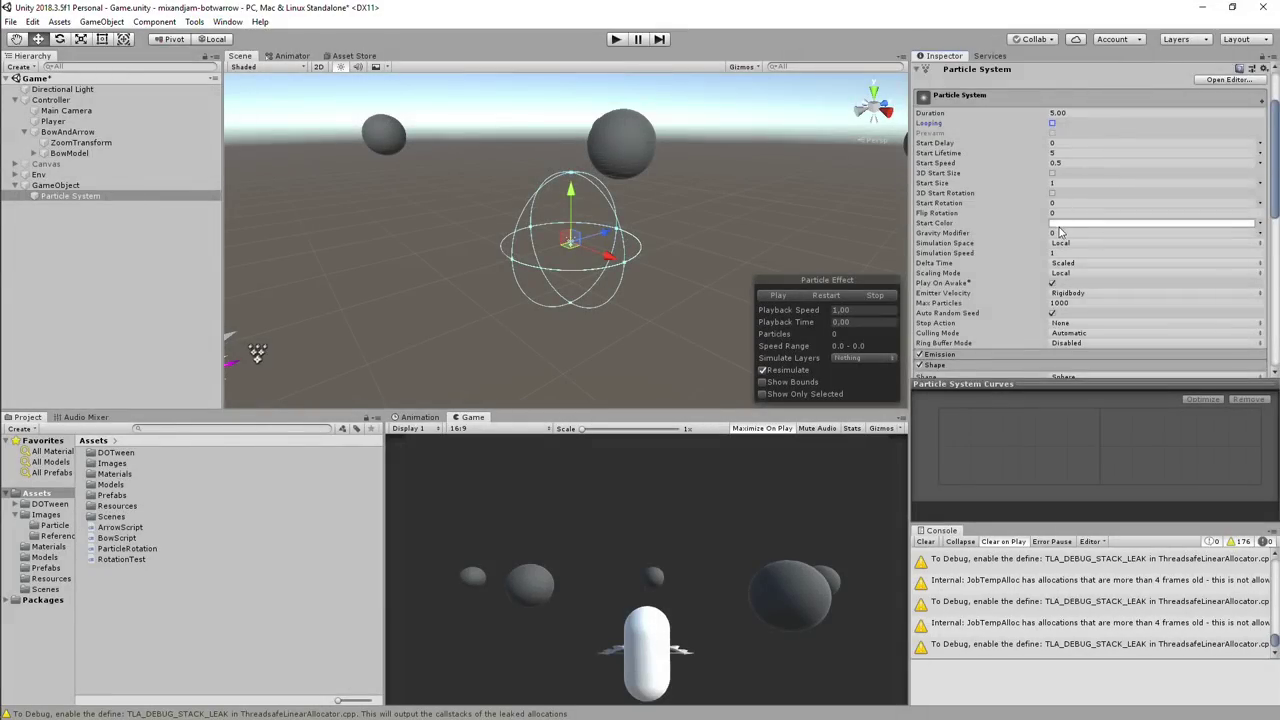
- Add an emission burst of 30 particles at time zero
{"action": "scroll", "coordinate": [968, 266], "scroll_direction": "down", "scroll_amount": 3}
{"action": "left_click", "coordinate": [980, 274]}
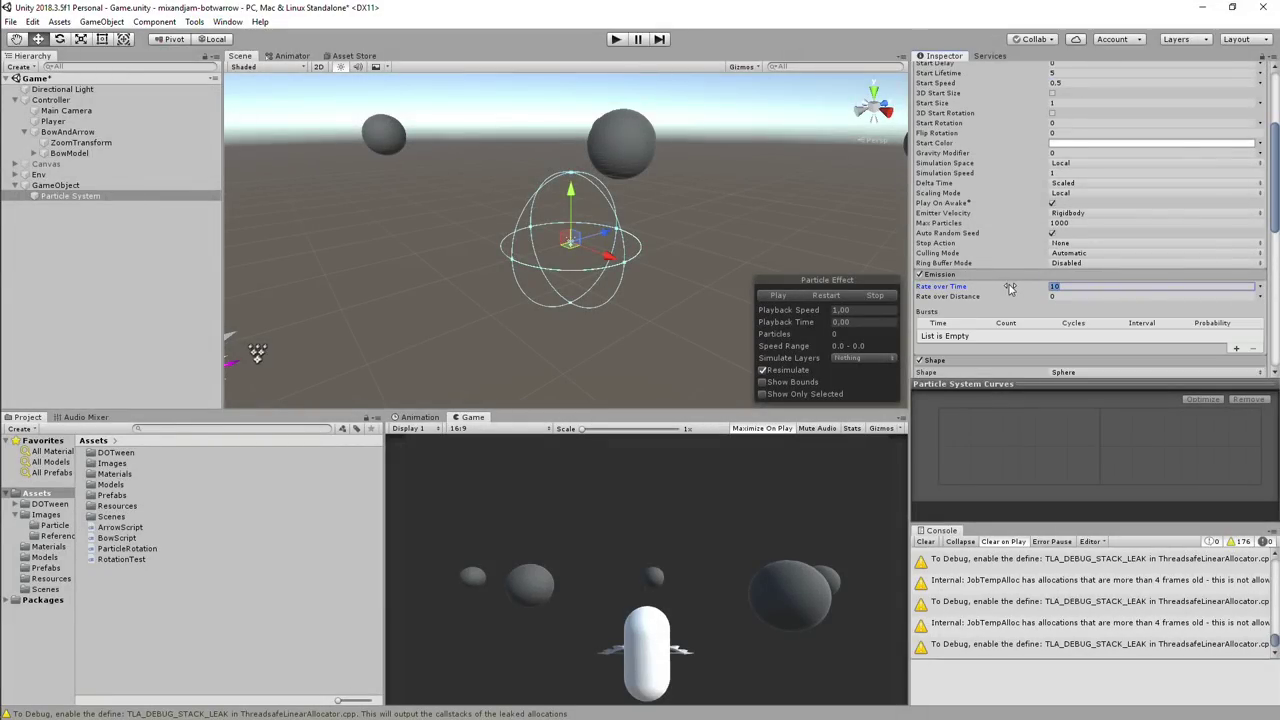
{"action": "left_click", "coordinate": [1236, 350]}
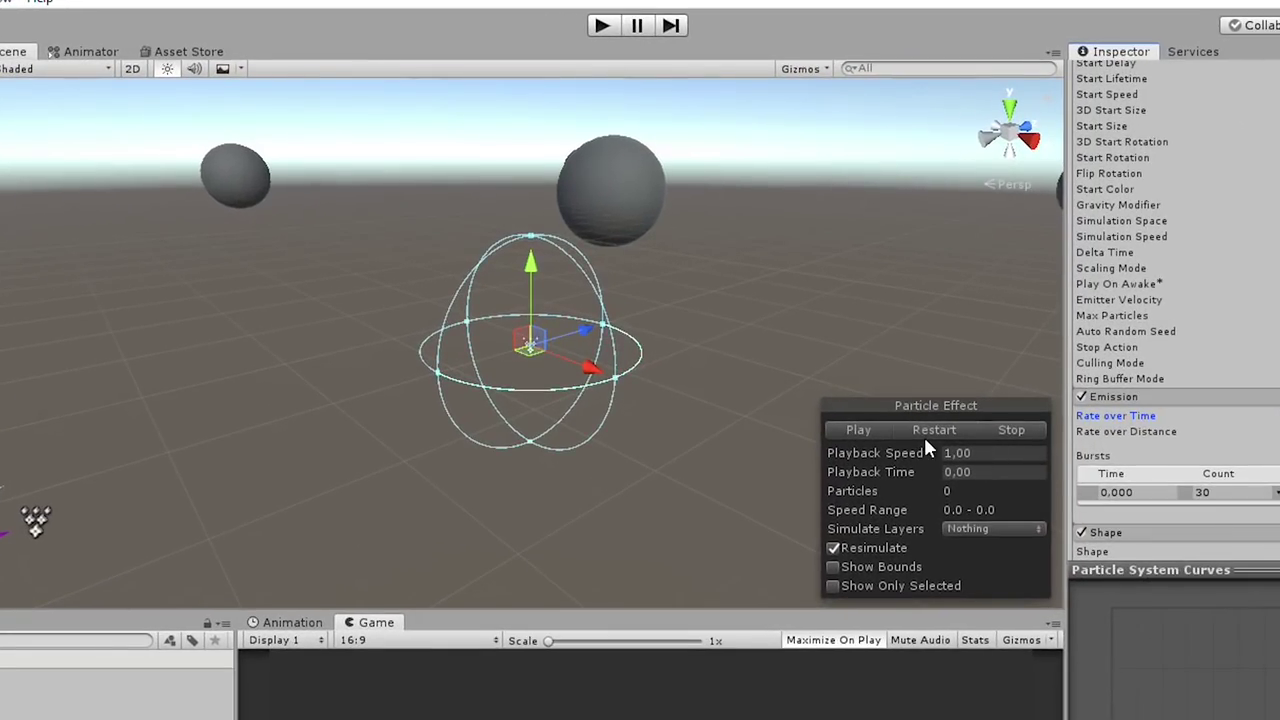
{"action": "left_click", "coordinate": [820, 295]}
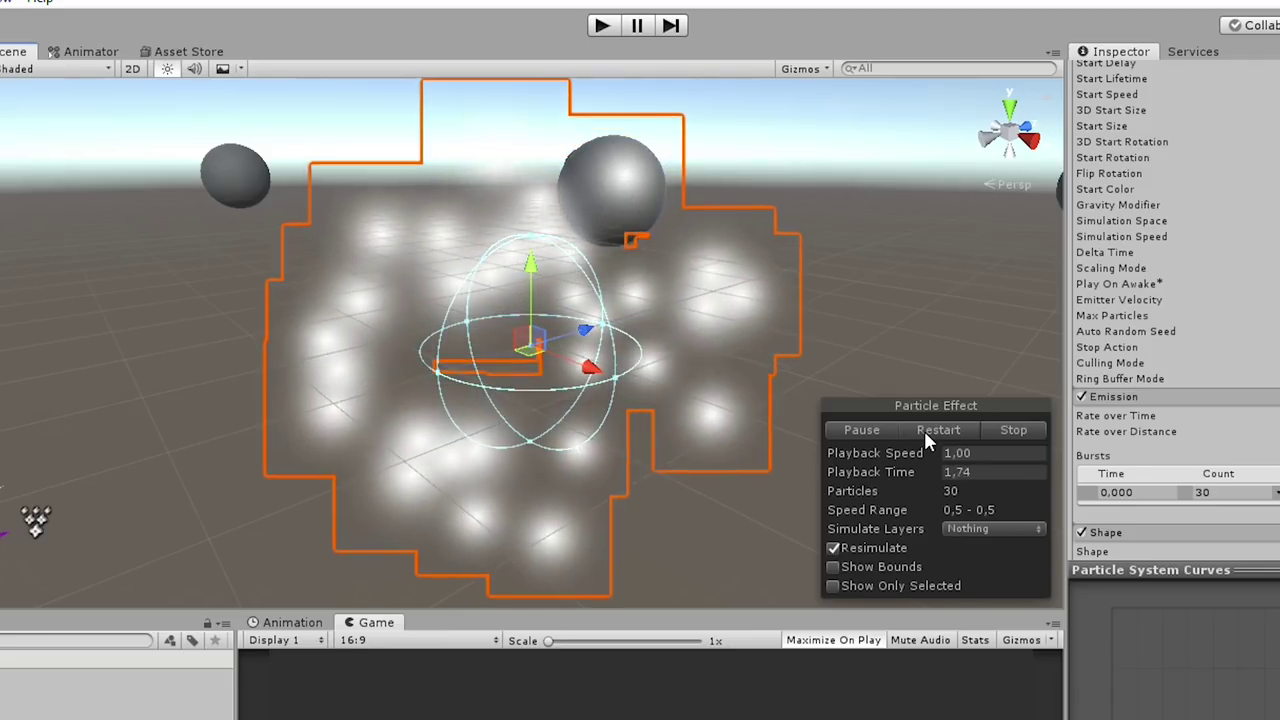
- Enable Limit Velocity over Lifetime so the burst slows into a large fiery flash
{"action": "scroll", "coordinate": [1168, 398], "scroll_direction": "down", "scroll_amount": 4}
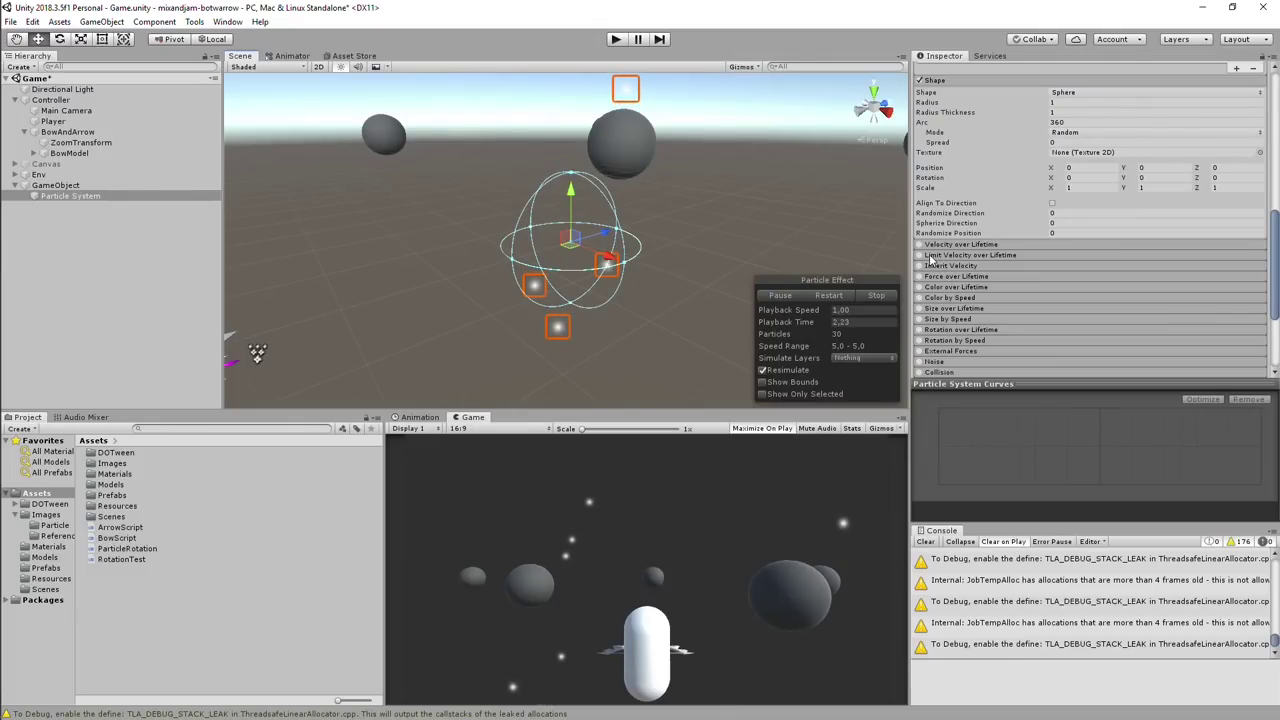
{"action": "left_click", "coordinate": [920, 255]}
{"action": "left_click", "coordinate": [948, 257]}
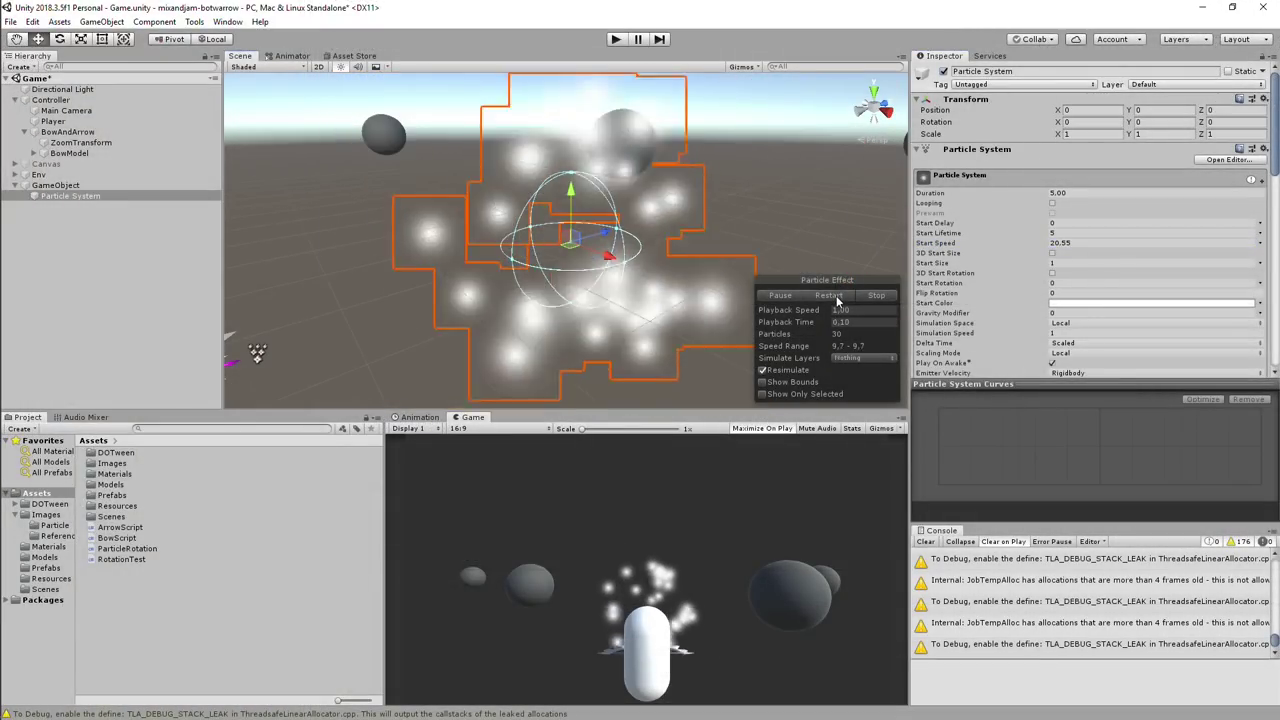
{"action": "left_click", "coordinate": [830, 297]}
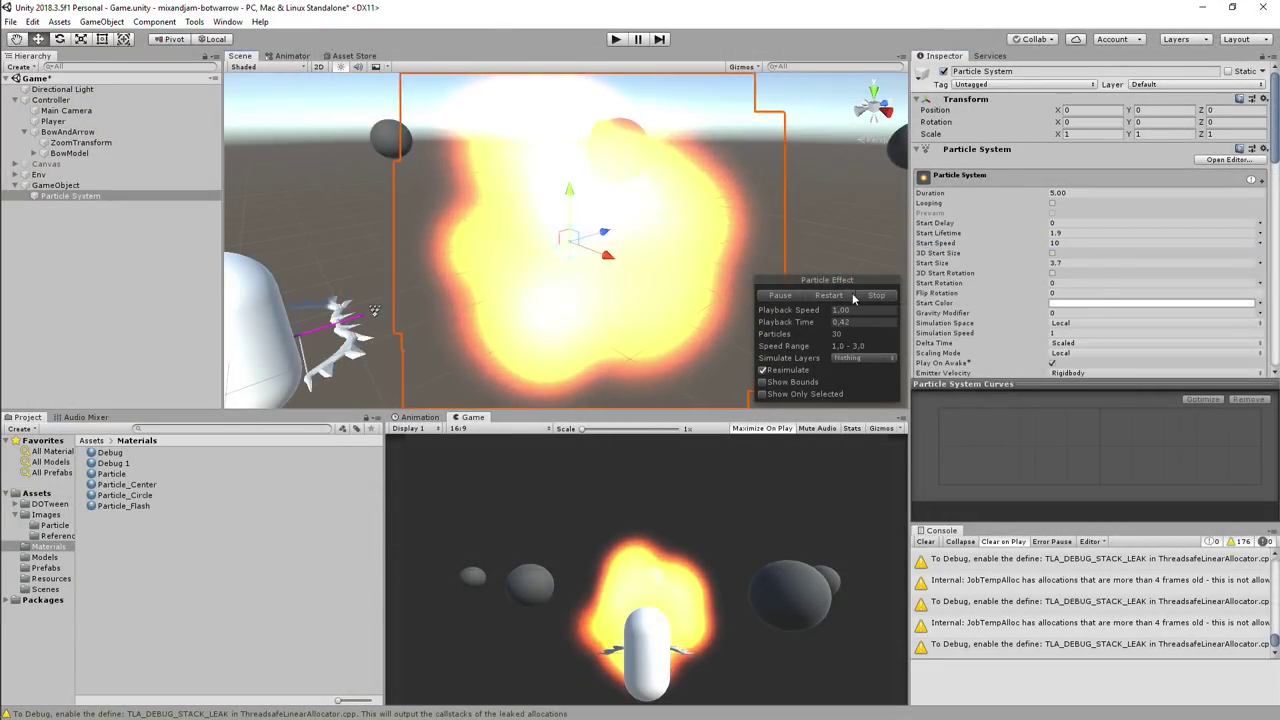
{"action": "left_click", "coordinate": [1150, 303]}
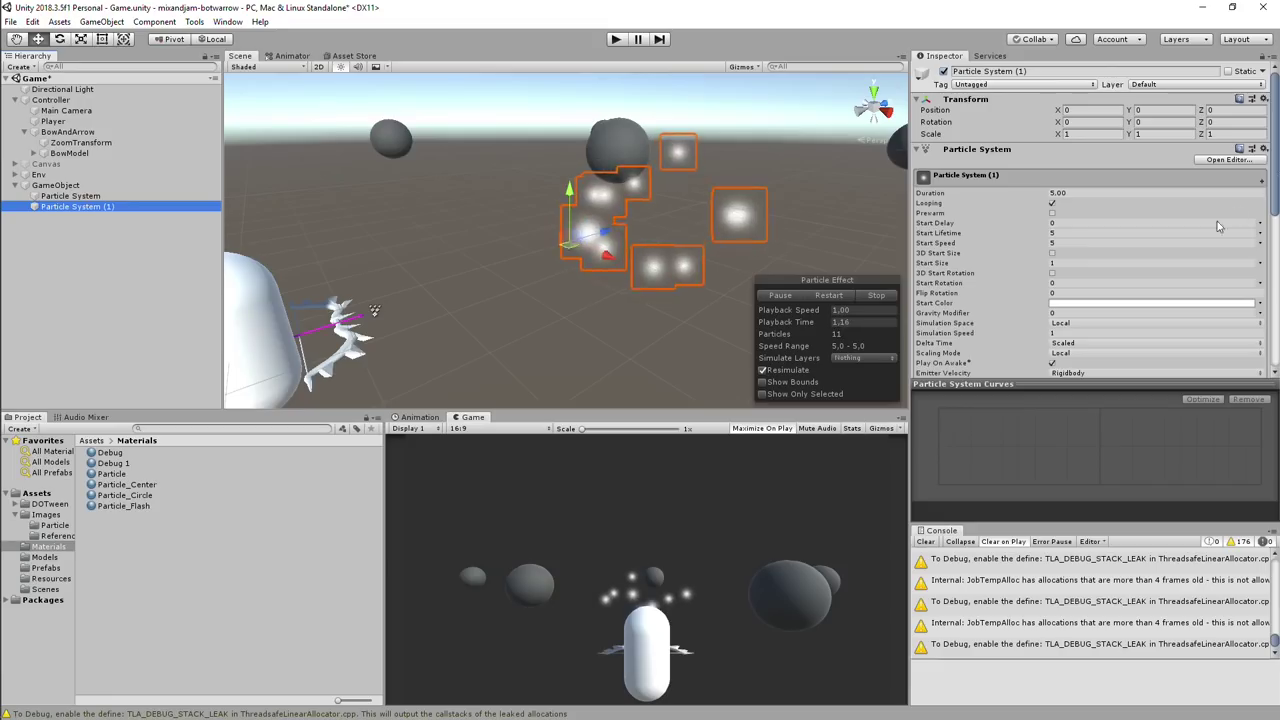
- Give the second system a burst of 4 and a cone shape rotated X -90 to fire upward
{"action": "scroll", "coordinate": [1217, 221], "scroll_direction": "down", "scroll_amount": 3}
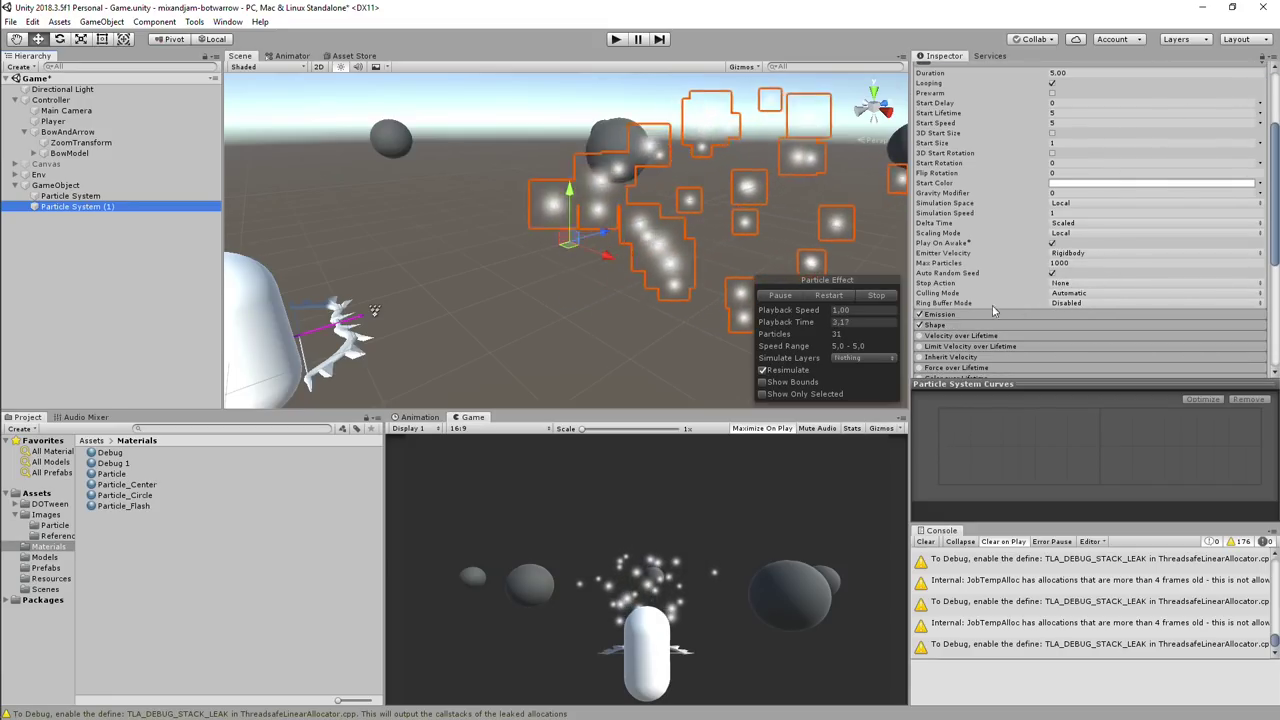
{"action": "scroll", "coordinate": [990, 300], "scroll_direction": "up", "scroll_amount": 3}
{"action": "scroll", "coordinate": [981, 273], "scroll_direction": "down", "scroll_amount": 3}
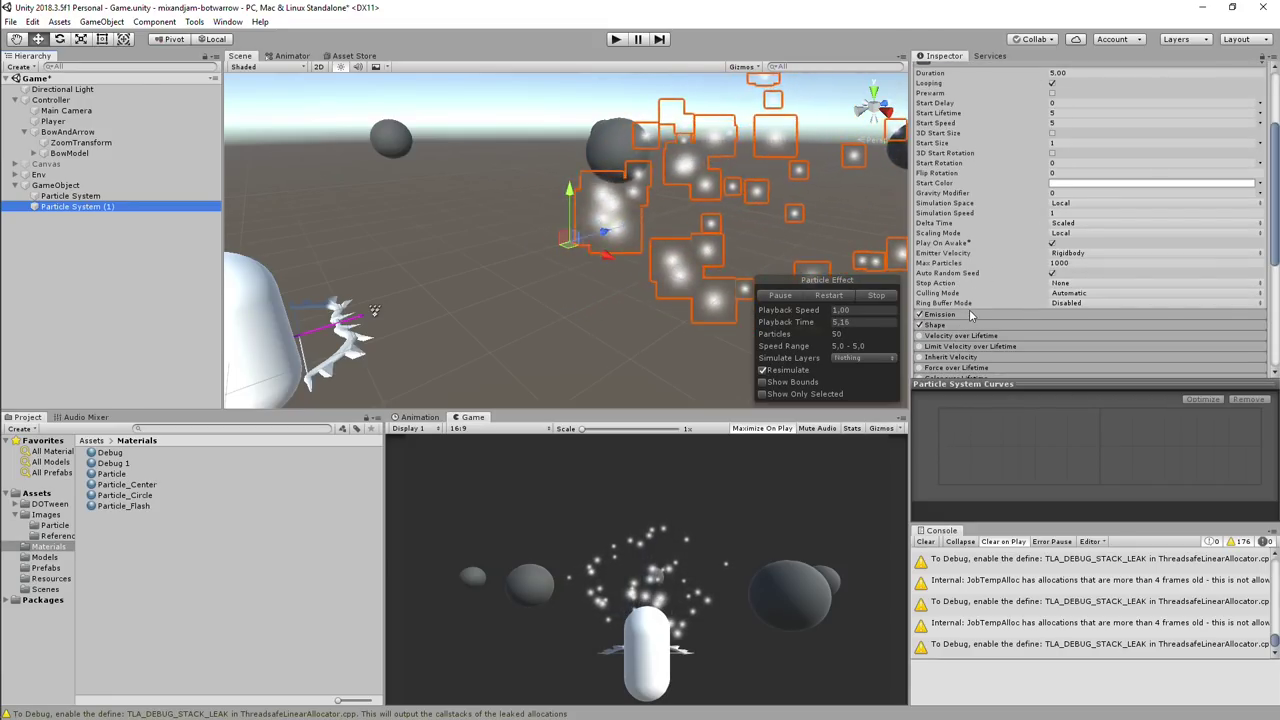
{"action": "left_click", "coordinate": [960, 314]}
{"action": "scroll", "coordinate": [1019, 324], "scroll_direction": "down", "scroll_amount": 3}
{"action": "left_click", "coordinate": [956, 281]}
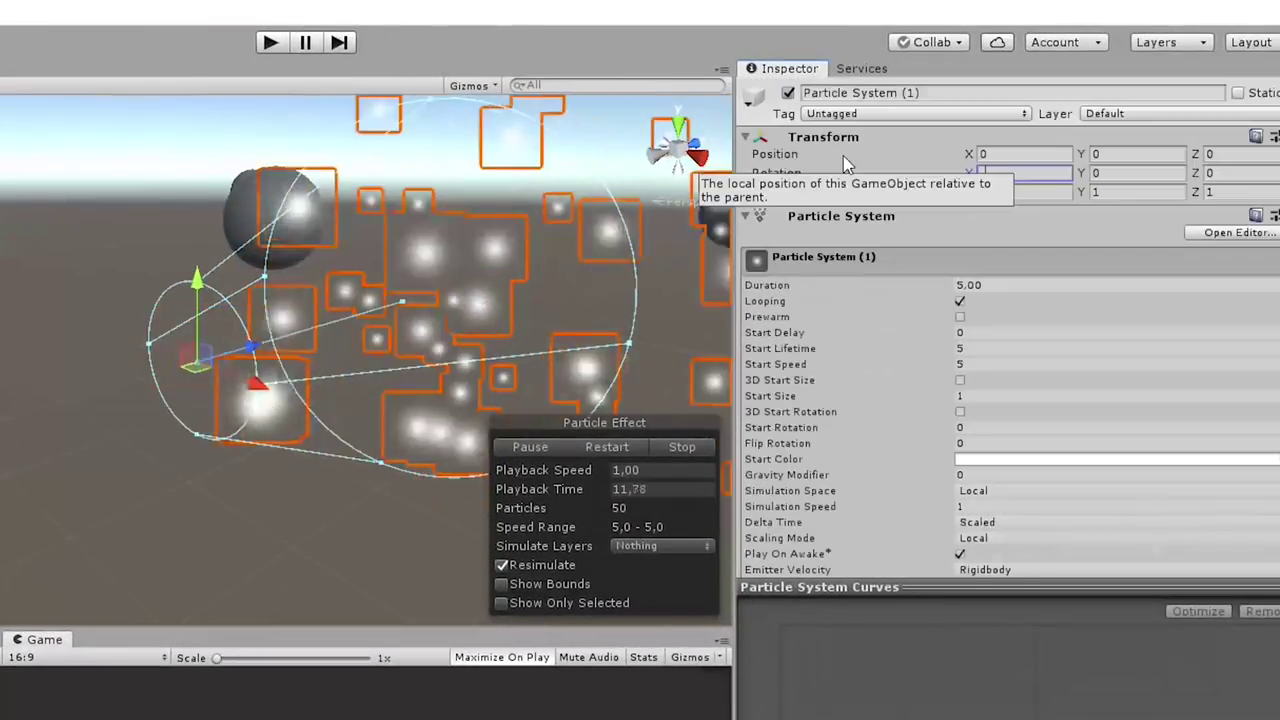
{"action": "type", "text": "-90"}
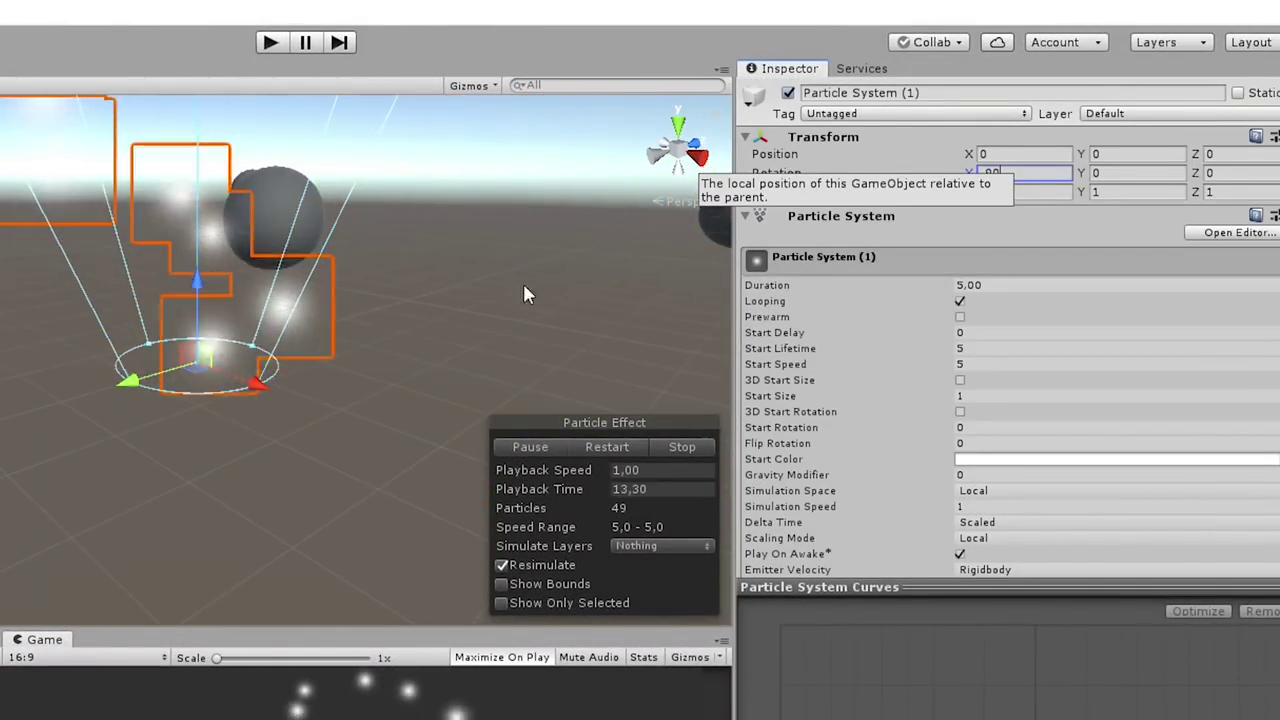
{"action": "left_click", "coordinate": [607, 447]}
- Set Gravity Modifier to 0.2 and use Default-Line as the trail material
{"action": "scroll", "coordinate": [709, 347], "scroll_direction": "down", "scroll_amount": 4}
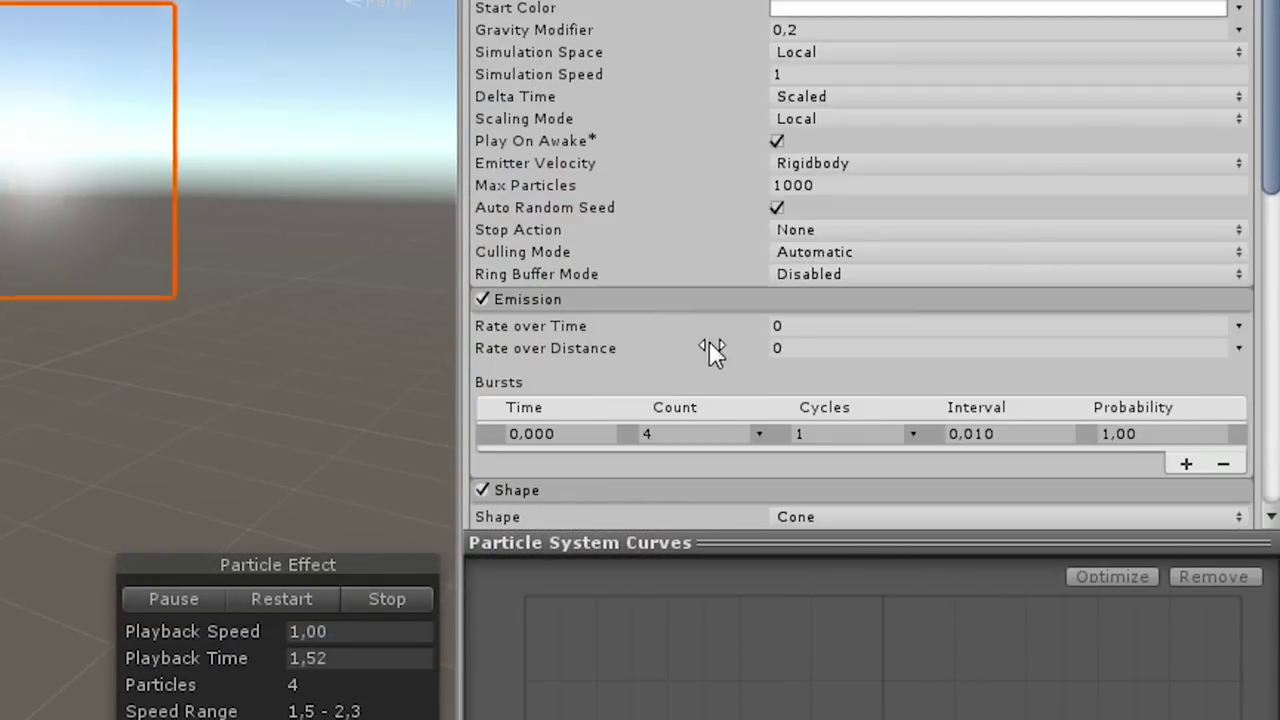
{"action": "scroll", "coordinate": [709, 341], "scroll_direction": "down", "scroll_amount": 4}
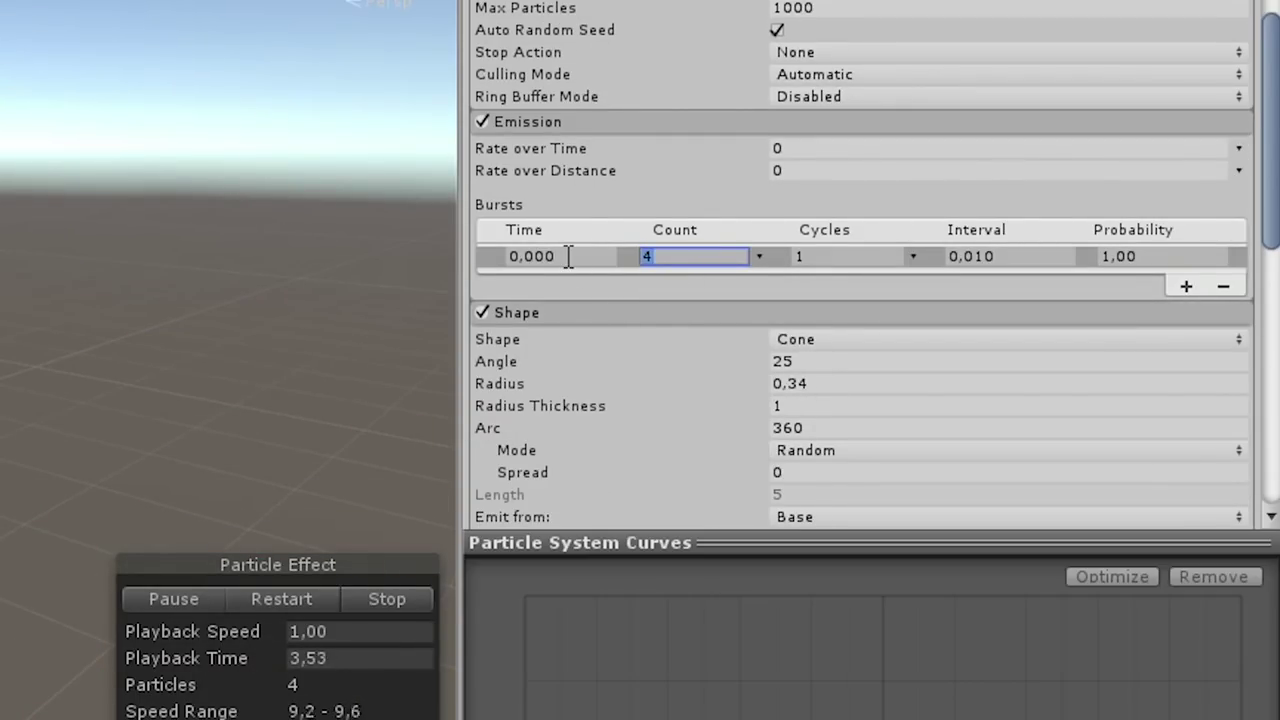
{"action": "scroll", "coordinate": [797, 247], "scroll_direction": "up", "scroll_amount": 5}
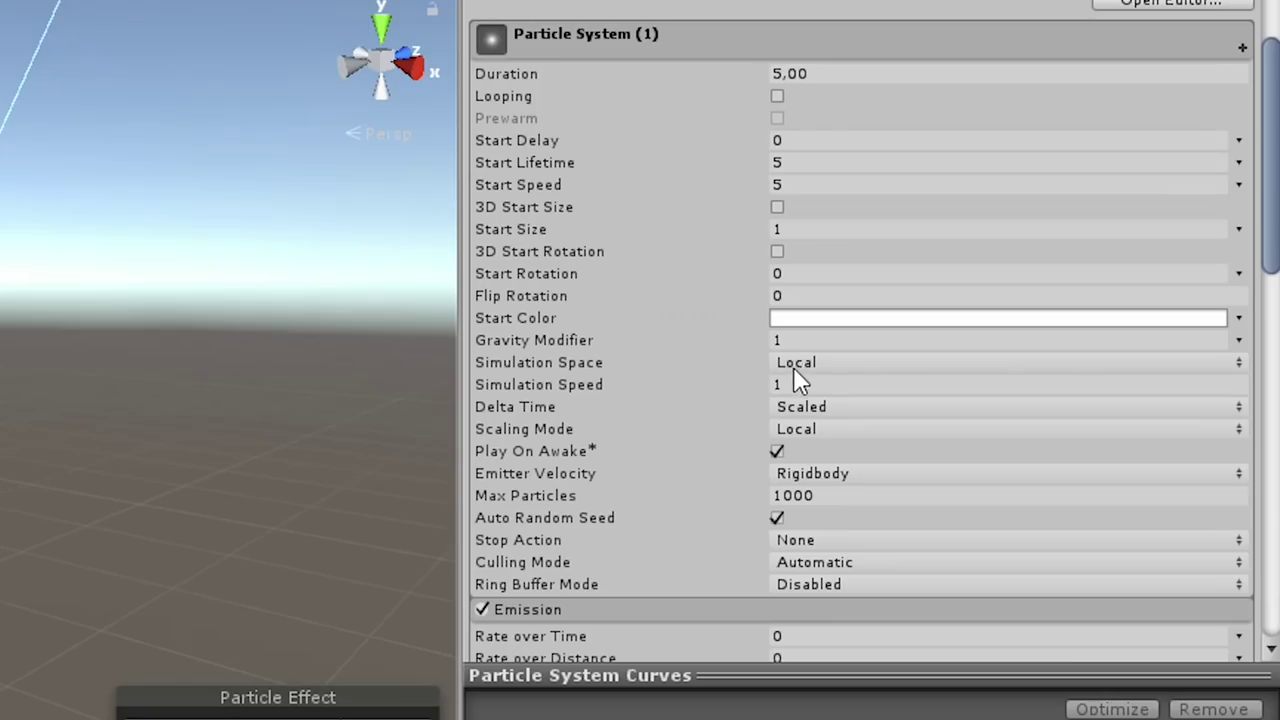
{"action": "type", "text": "0,2"}
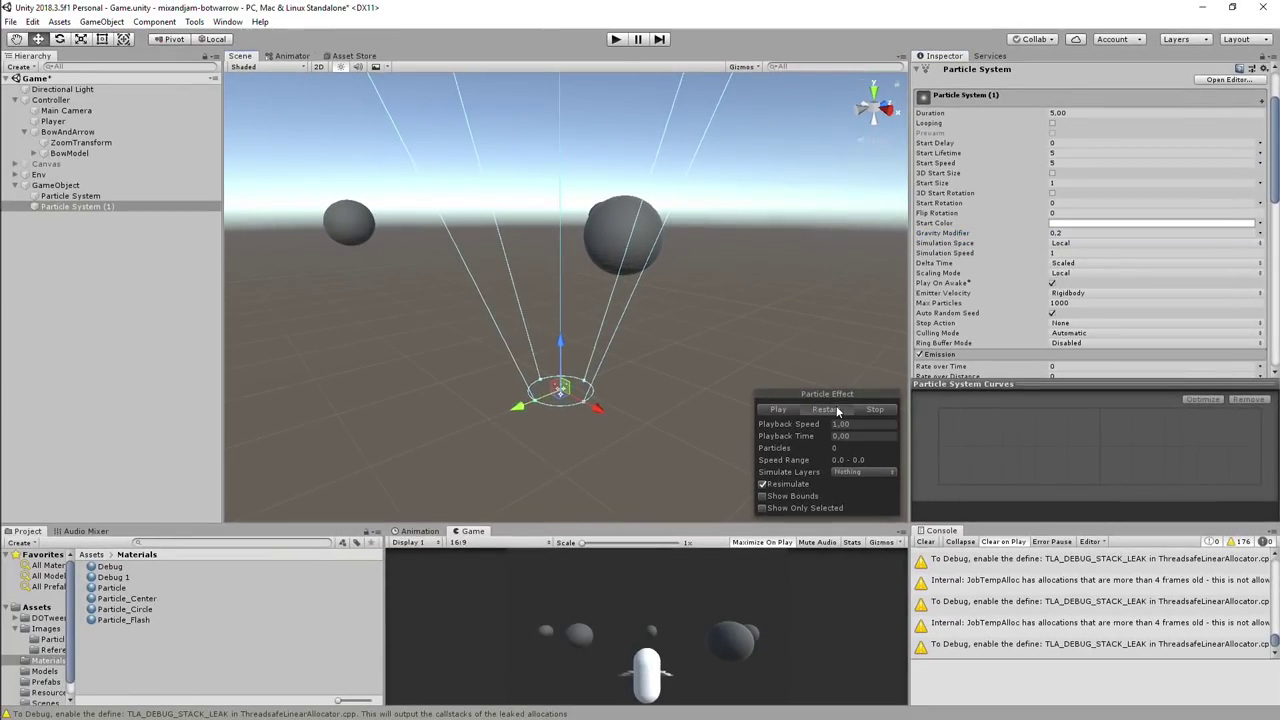
{"action": "left_click", "coordinate": [594, 547]}
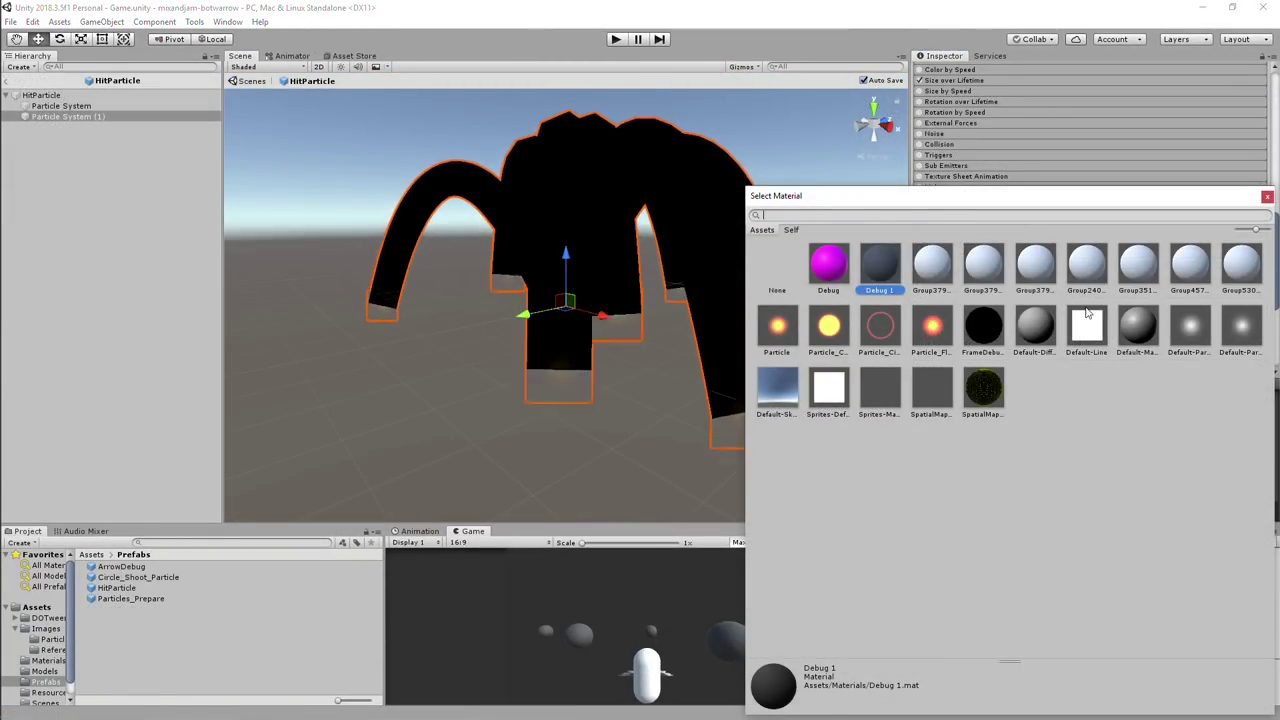
{"action": "left_click", "coordinate": [1006, 325]}
{"action": "key", "text": "Return"}
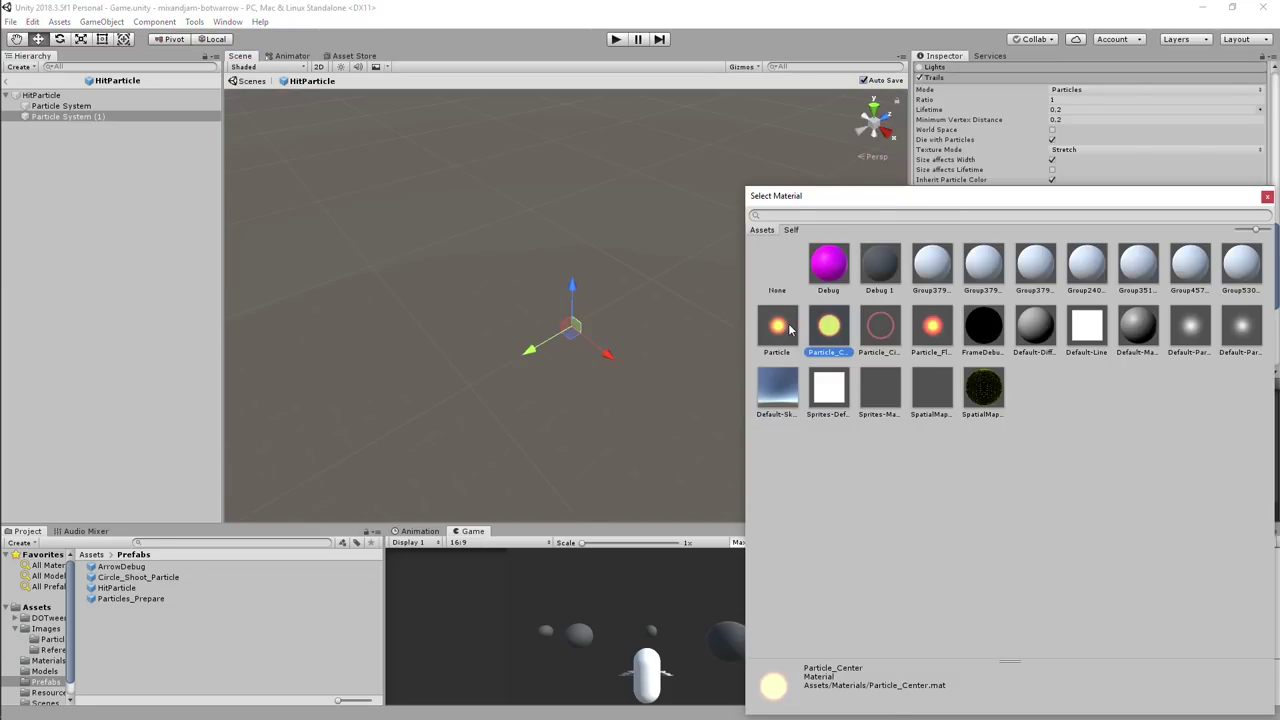
- Confirm Particle as the trail material
{"action": "key", "text": "Return"}
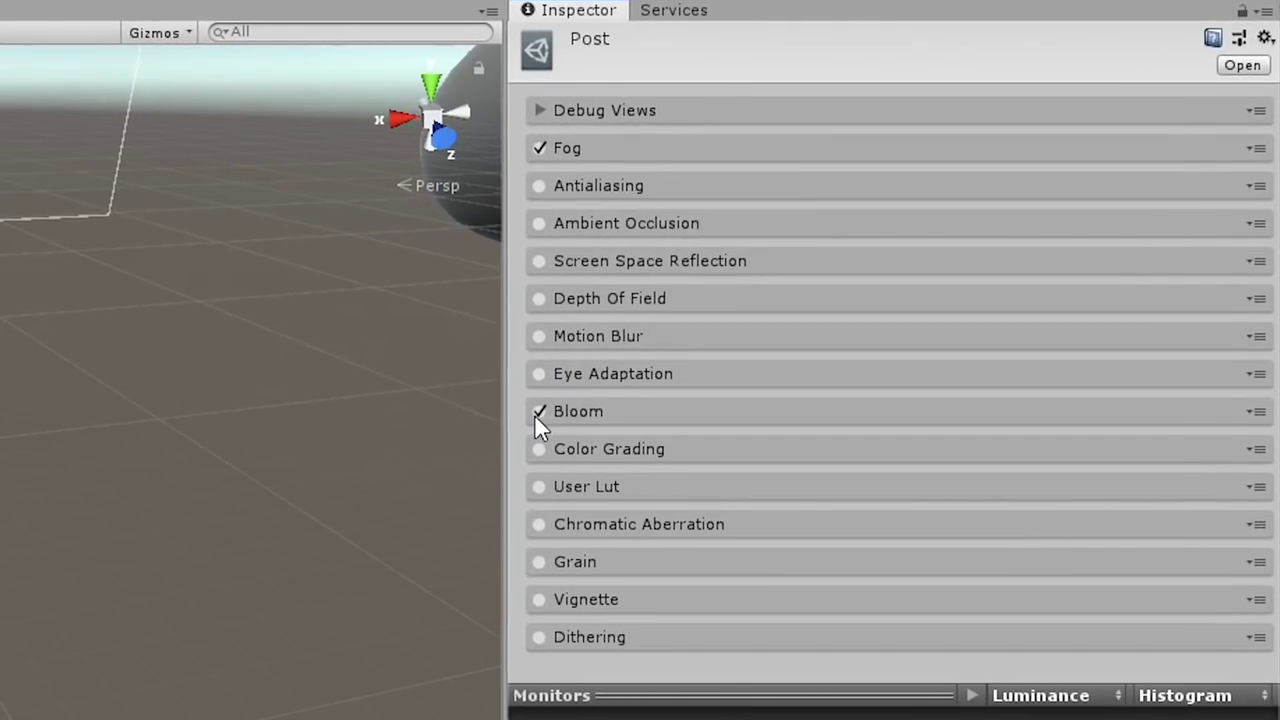
- Expand the Bloom settings in the Post profile
{"action": "left_click", "coordinate": [576, 410]}
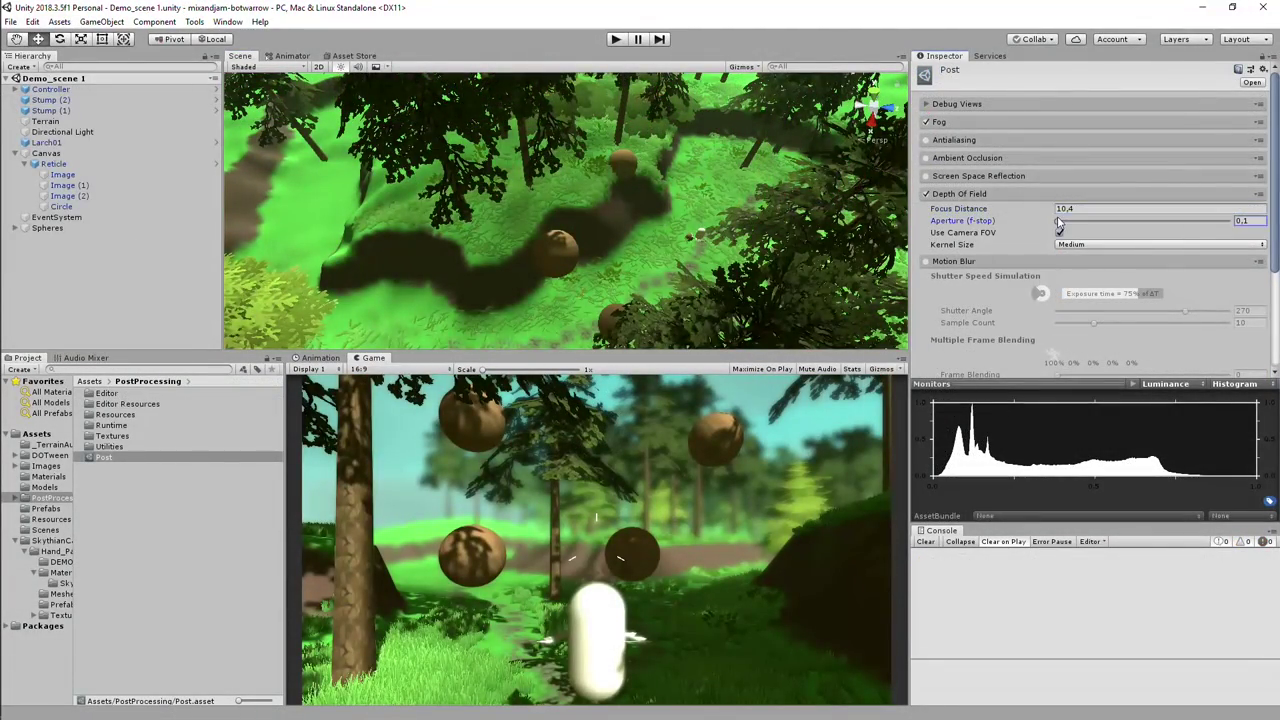
- Adjust the depth-of-field aperture, set White In to 7.16, and raise Black Out slightly
{"action": "left_click_drag", "start_coordinate": [1059, 220], "coordinate": [1068, 221]}
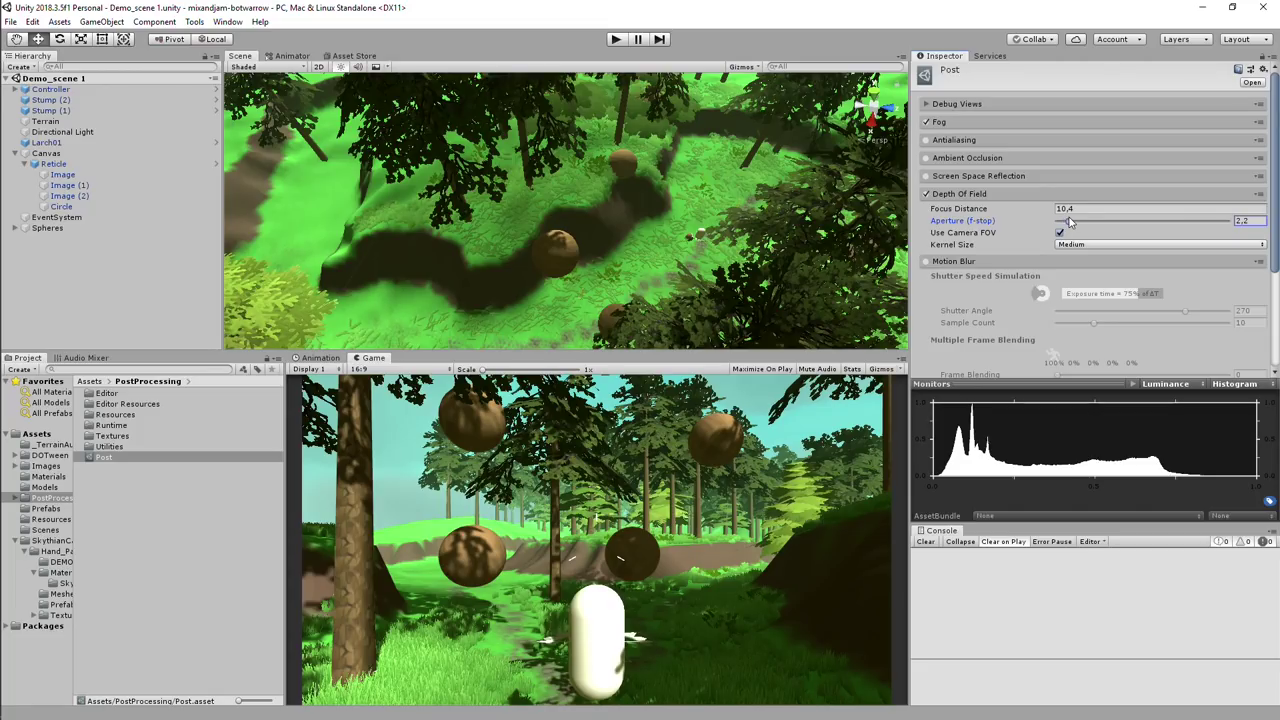
{"action": "left_click_drag", "start_coordinate": [987, 220], "coordinate": [935, 228]}
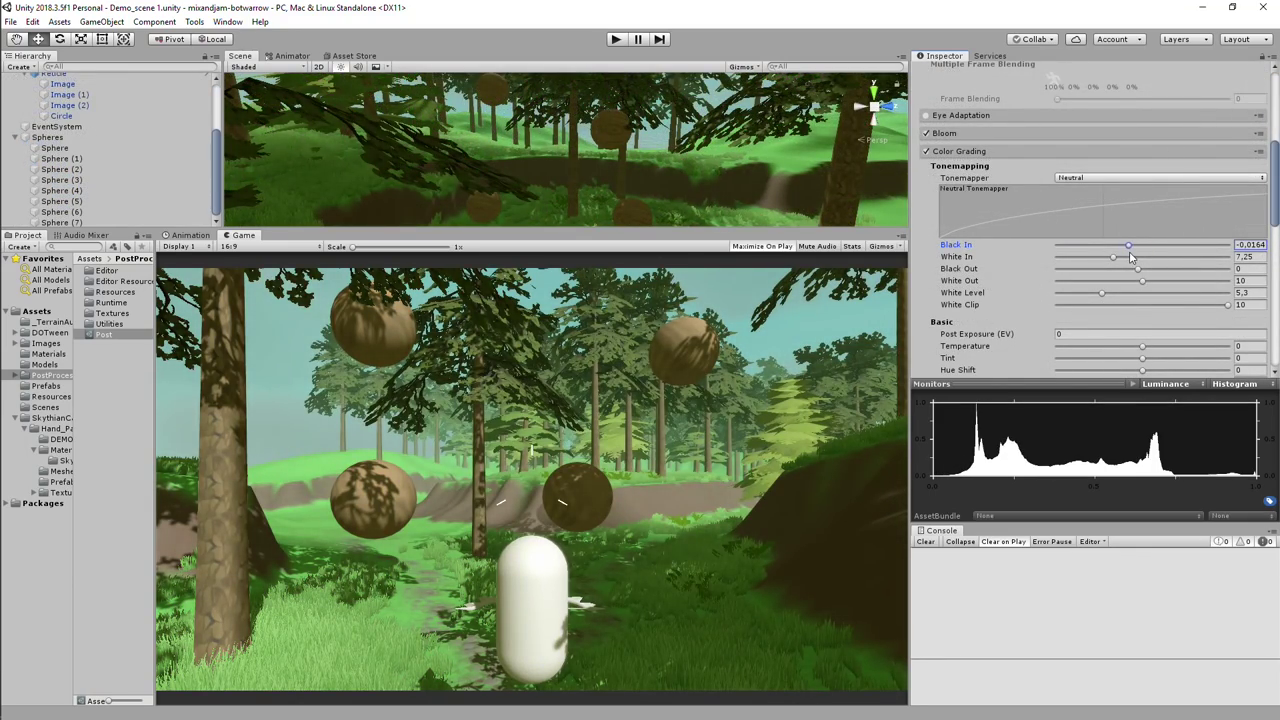
{"action": "left_click_drag", "start_coordinate": [1123, 262], "coordinate": [1101, 260]}
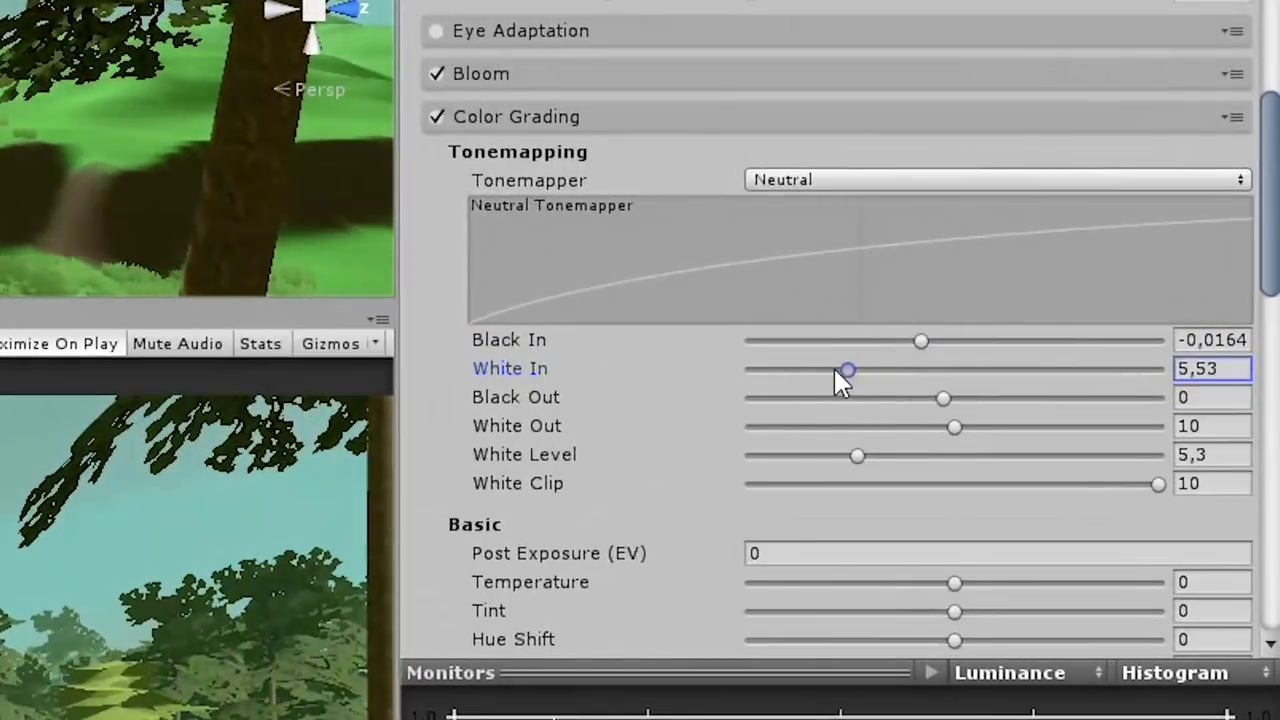
{"action": "left_click_drag", "start_coordinate": [857, 378], "coordinate": [925, 411]}
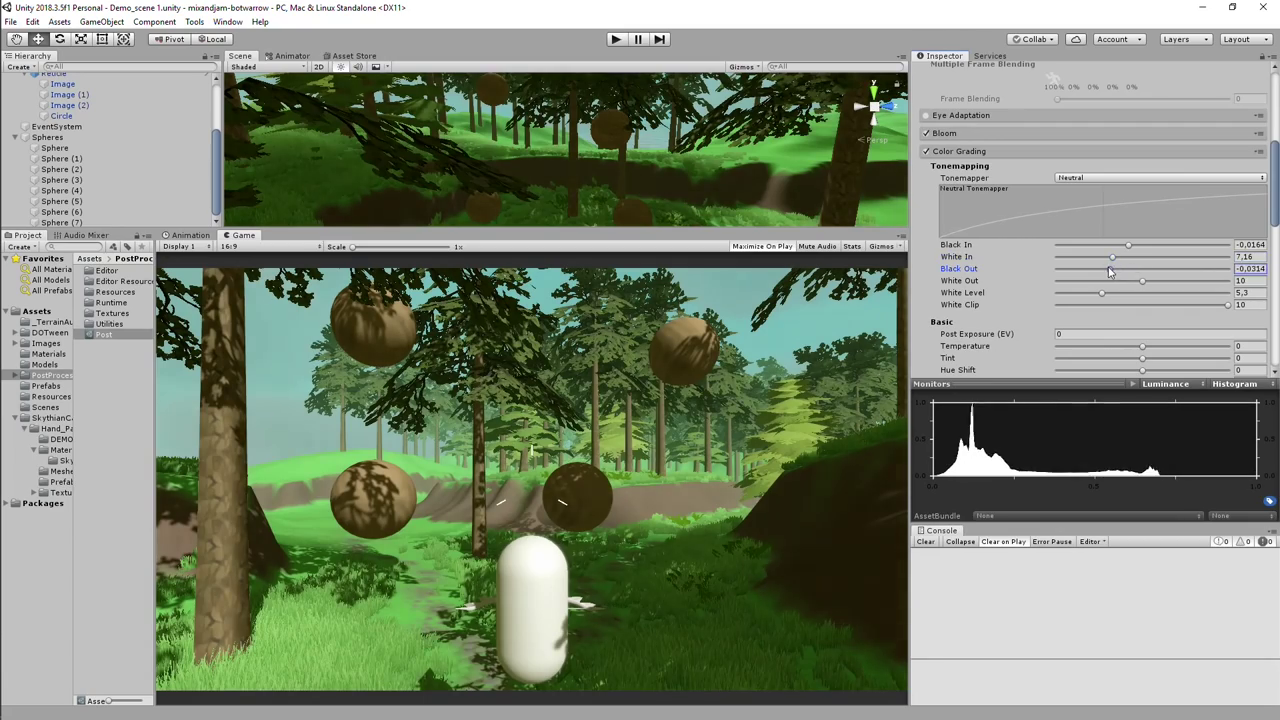
{"action": "left_click_drag", "start_coordinate": [1109, 272], "coordinate": [1140, 277]}
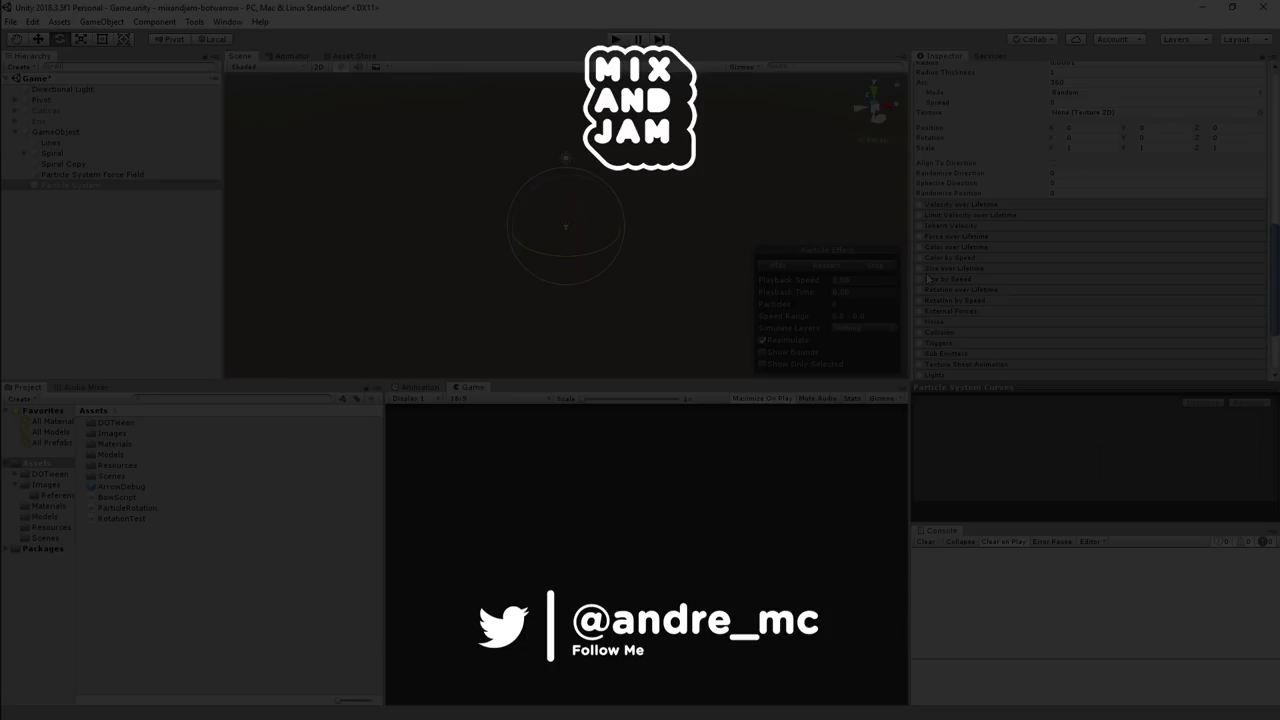
{"action": "left_click", "coordinate": [930, 269]}
{"action": "scroll", "coordinate": [1078, 237], "scroll_direction": "down", "scroll_amount": 3}
{"action": "scroll", "coordinate": [1066, 236], "scroll_direction": "up", "scroll_amount": 10}
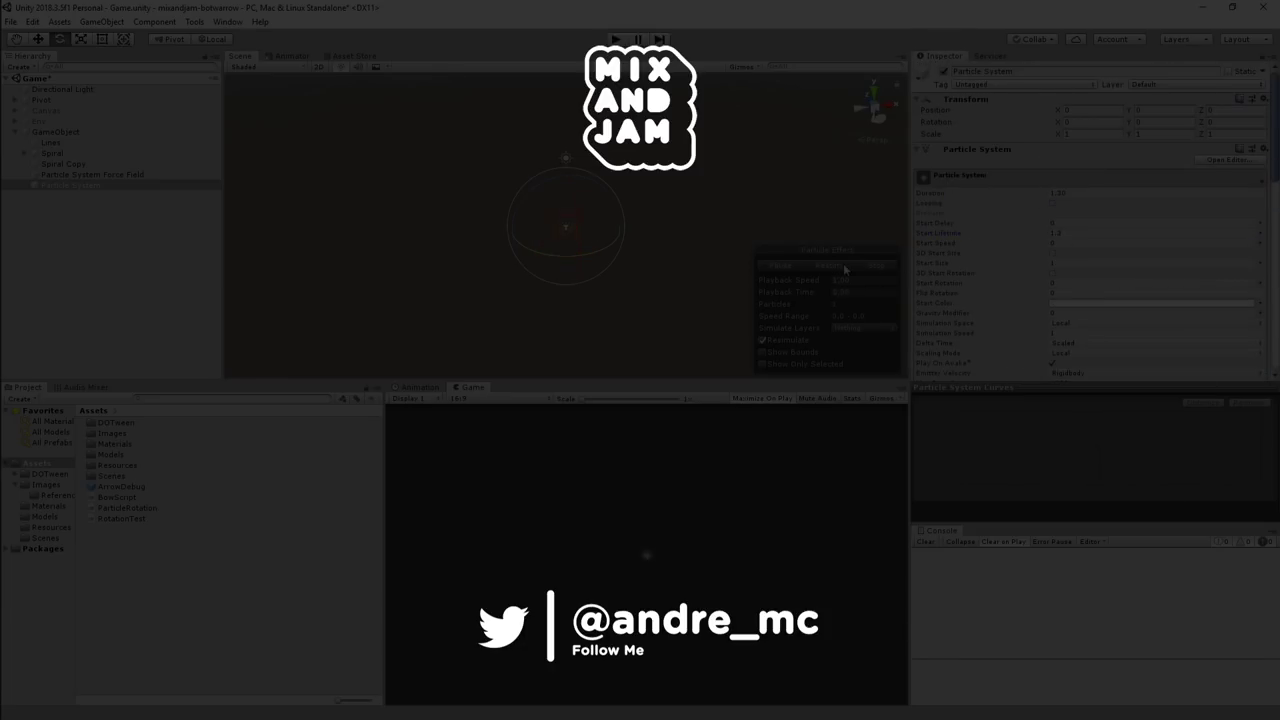
{"action": "scroll", "coordinate": [1090, 250], "scroll_direction": "down", "scroll_amount": 10}
{"action": "left_click", "coordinate": [1150, 291]}
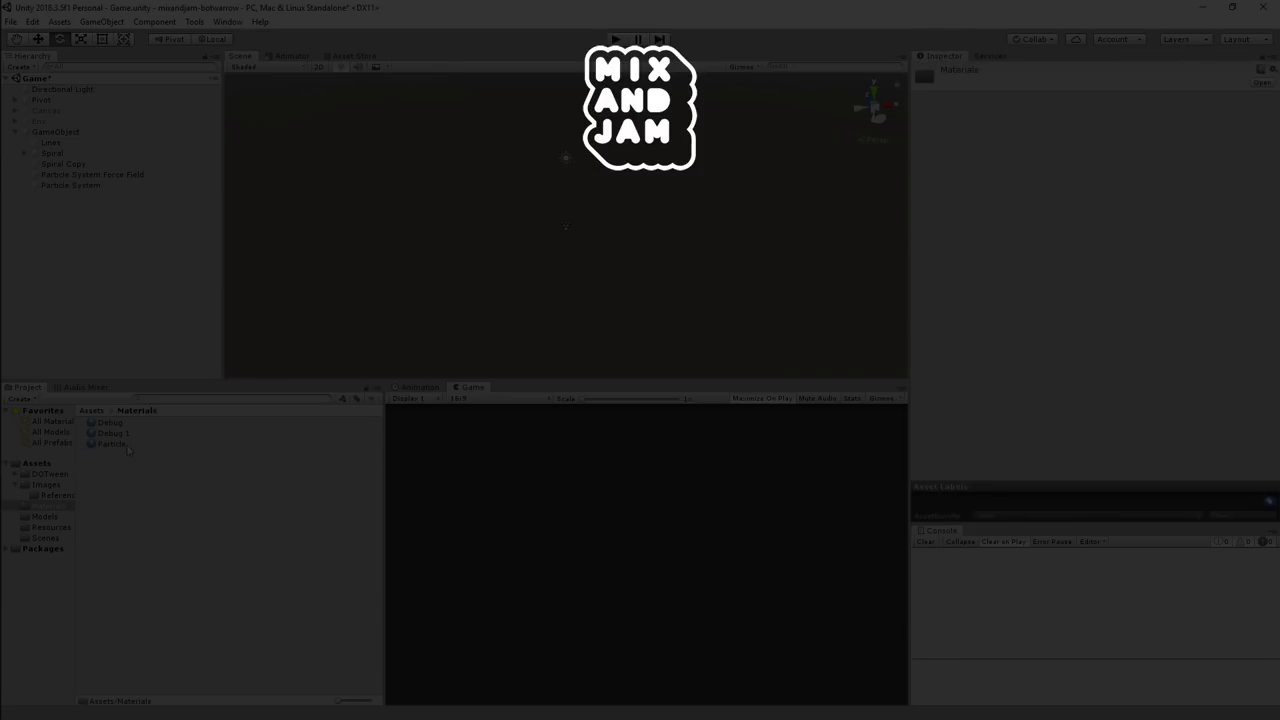